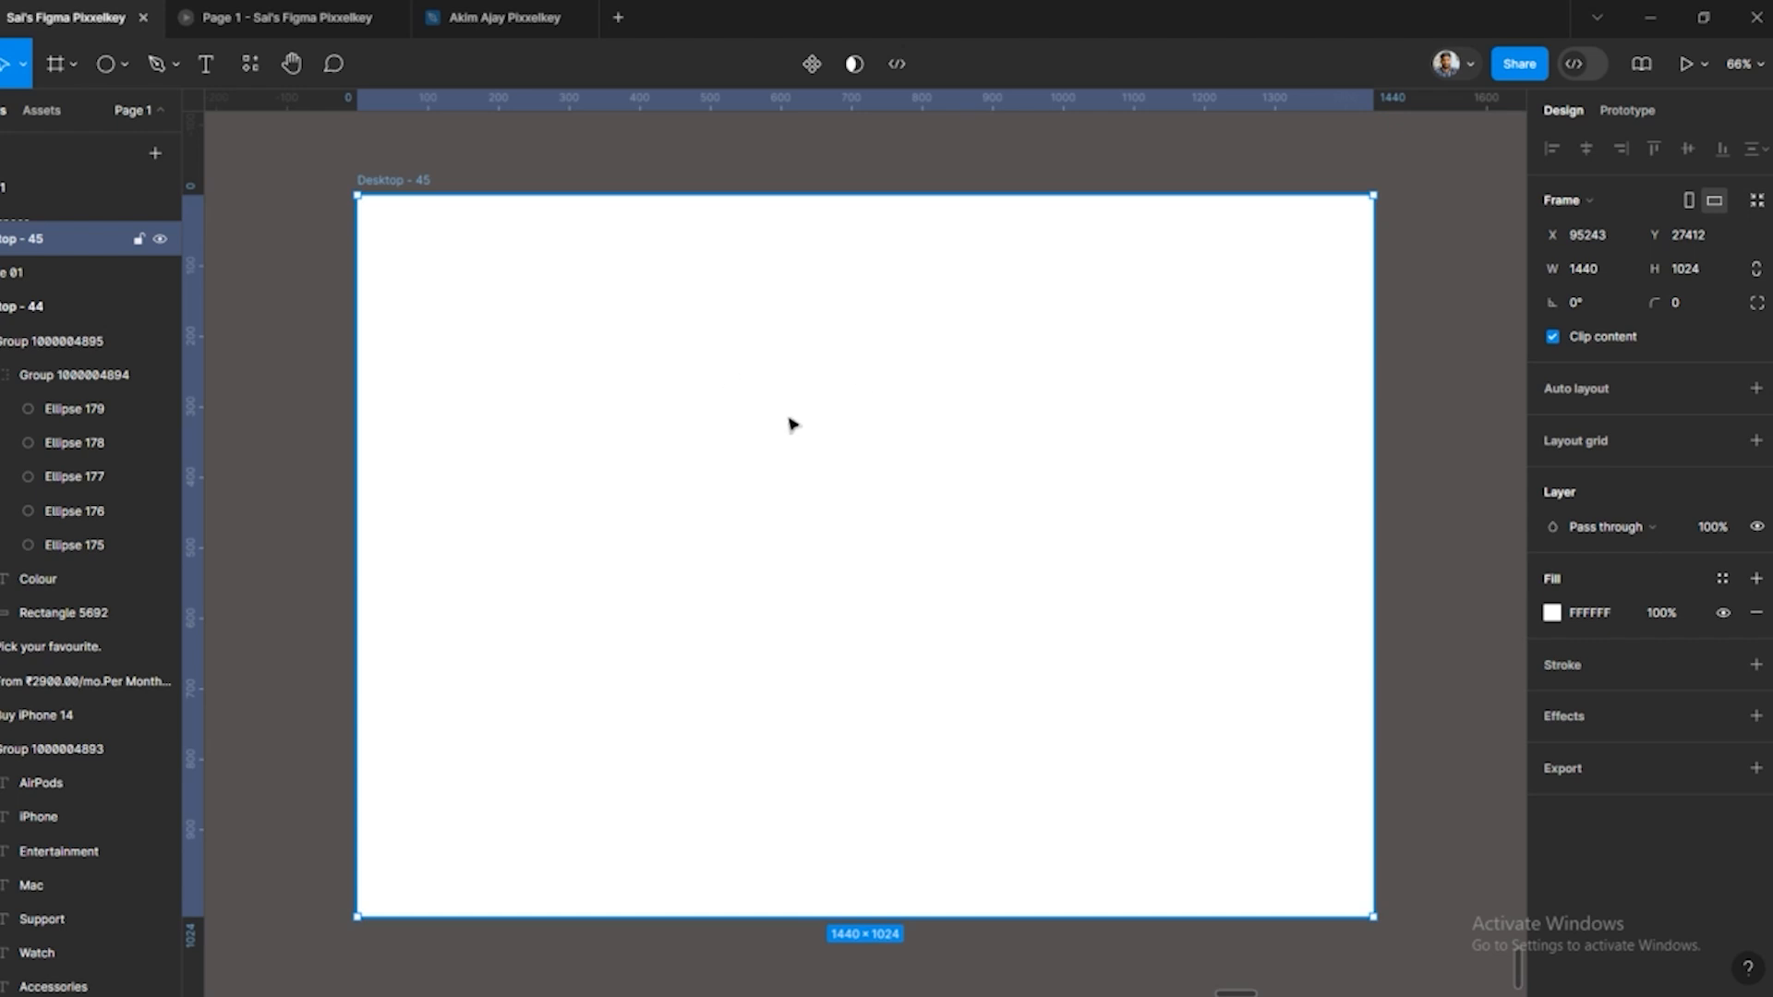
# Bring the five iPhone 14 images from the file folder onto the canvas
pyautogui.scroll(3, 791, 425)
pyautogui.moveTo(713, 359); pyautogui.dragTo(709, 372)
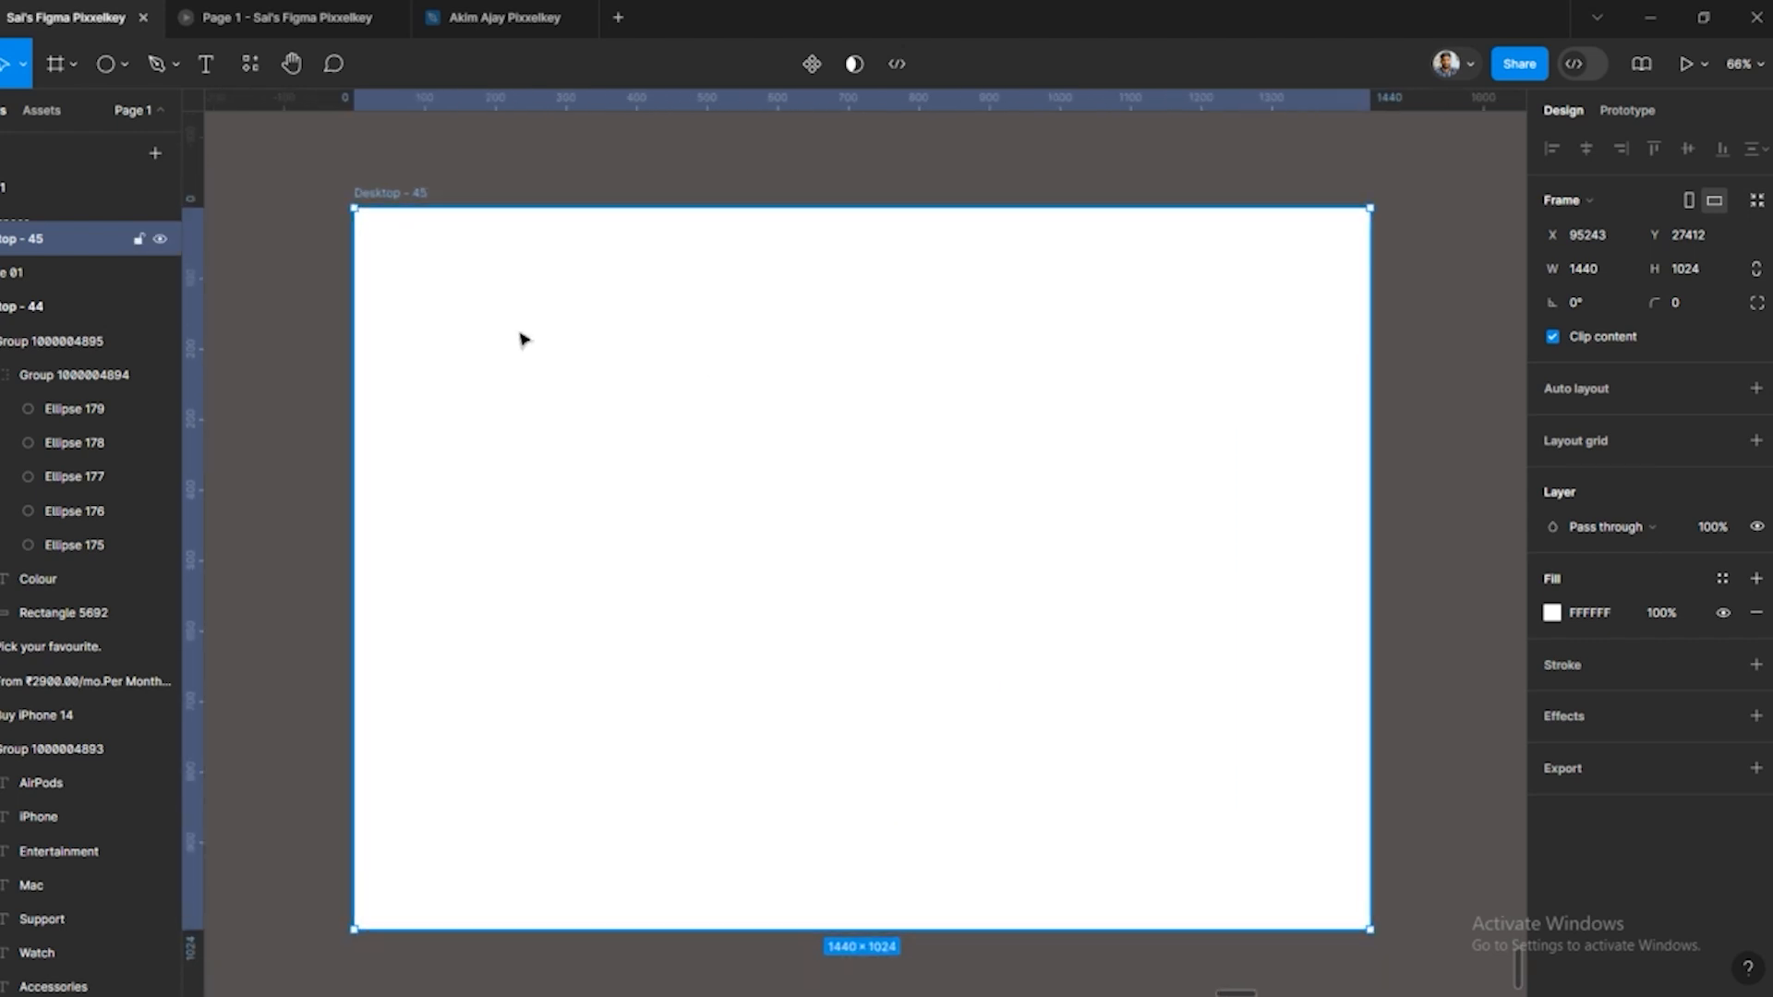
pyautogui.click(768, 989)
pyautogui.moveTo(357, 358); pyautogui.dragTo(831, 191)
pyautogui.hotkey('alt', 'Tab')
pyautogui.moveTo(675, 231); pyautogui.dragTo(332, 462)
pyautogui.scroll(-5, 757, 549)
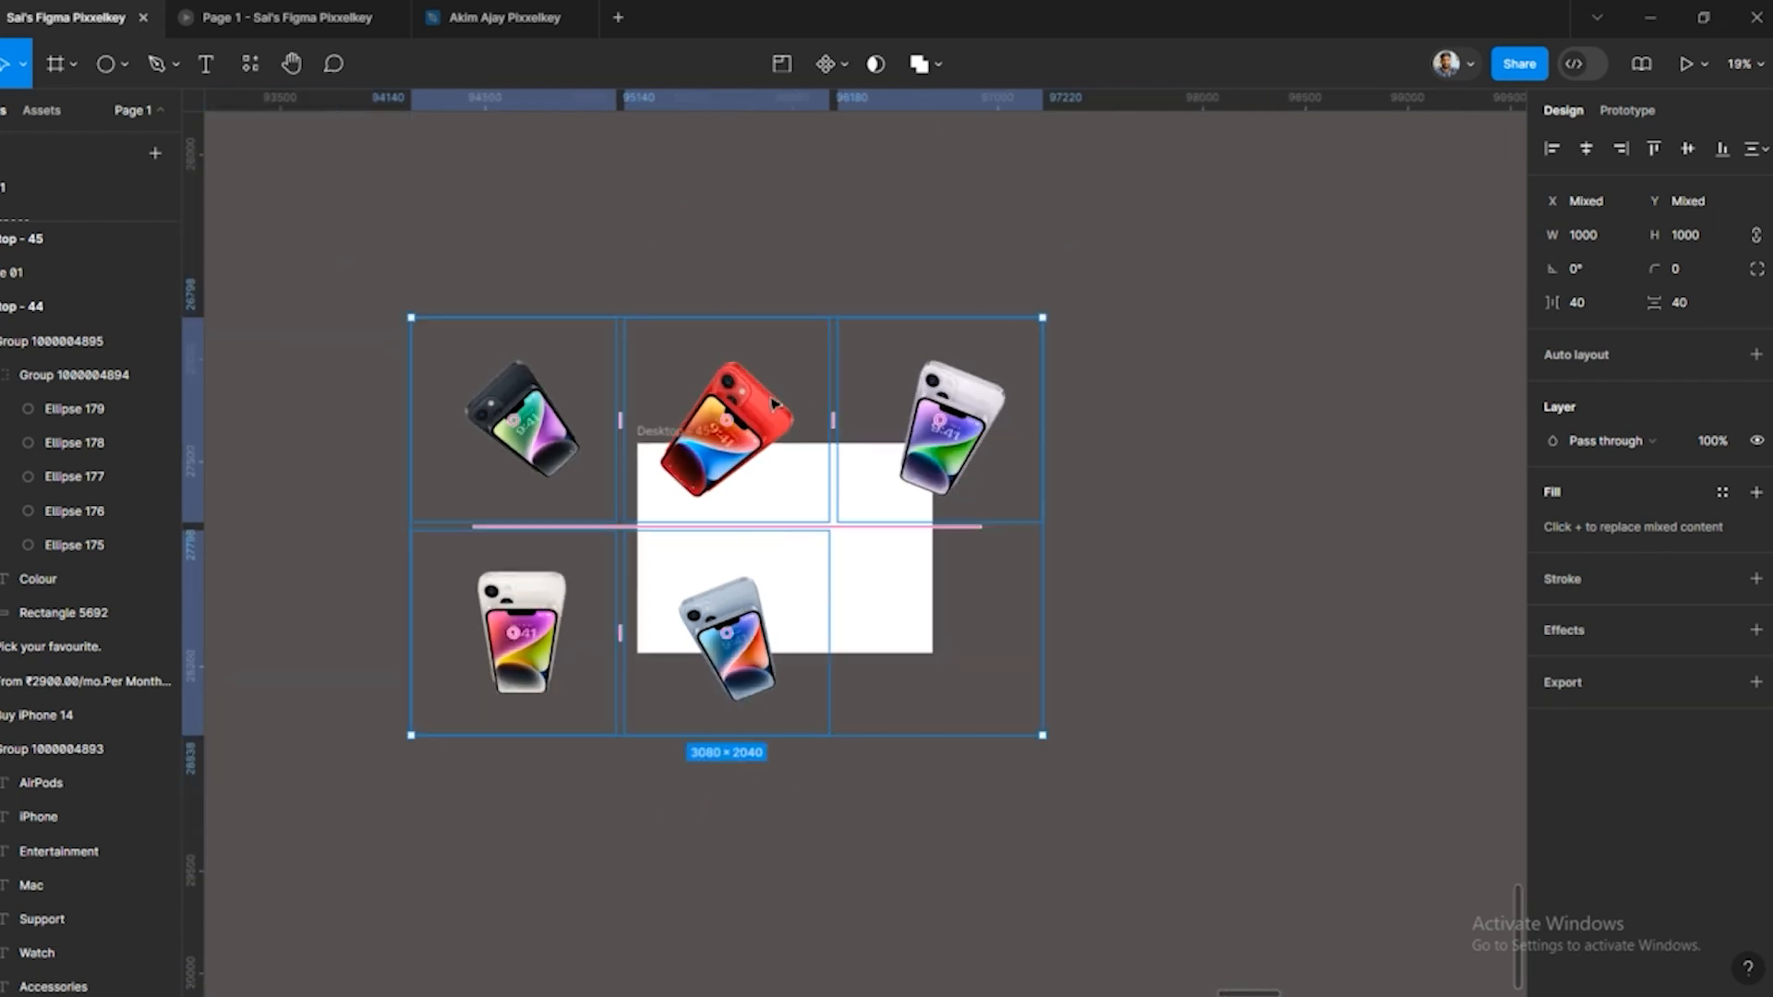
# Arrange the five phone images in a fan-shaped arc beside the Desktop - 45 frame, ordered black, blue, white, purple, red
pyautogui.click(1016, 605)
pyautogui.moveTo(1028, 702); pyautogui.dragTo(1381, 509)
pyautogui.moveTo(1180, 699); pyautogui.dragTo(1208, 506)
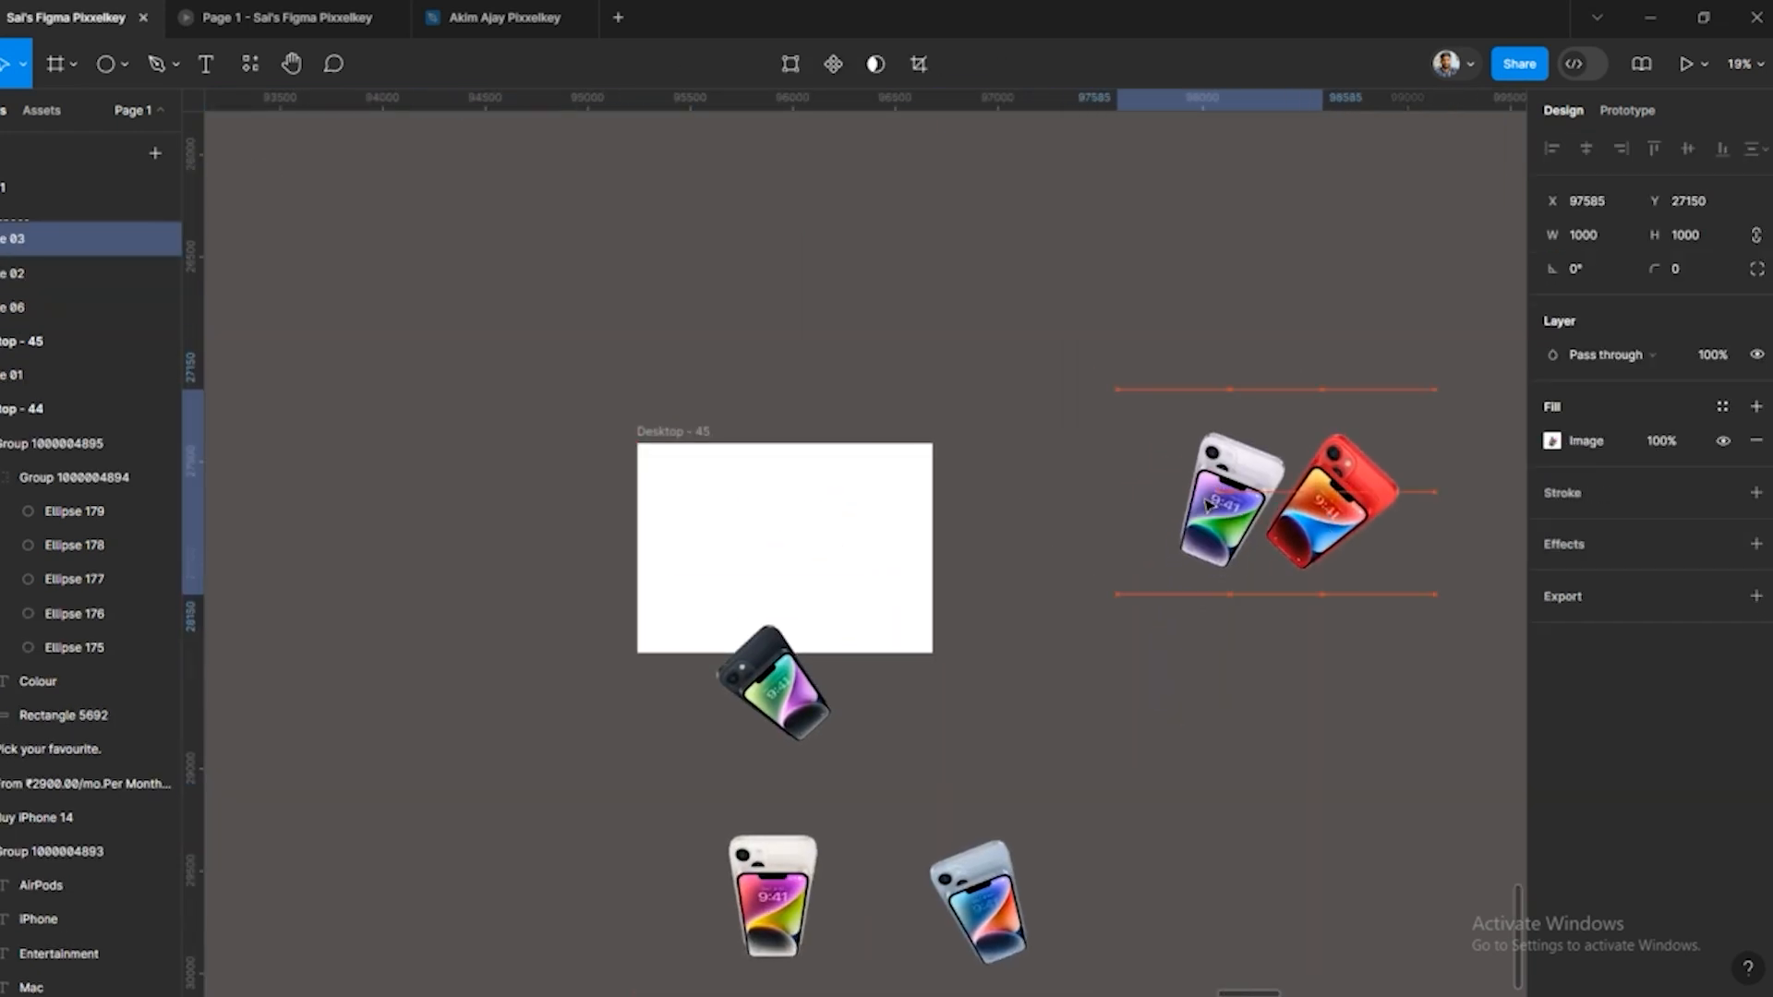
pyautogui.moveTo(1005, 876); pyautogui.dragTo(986, 549)
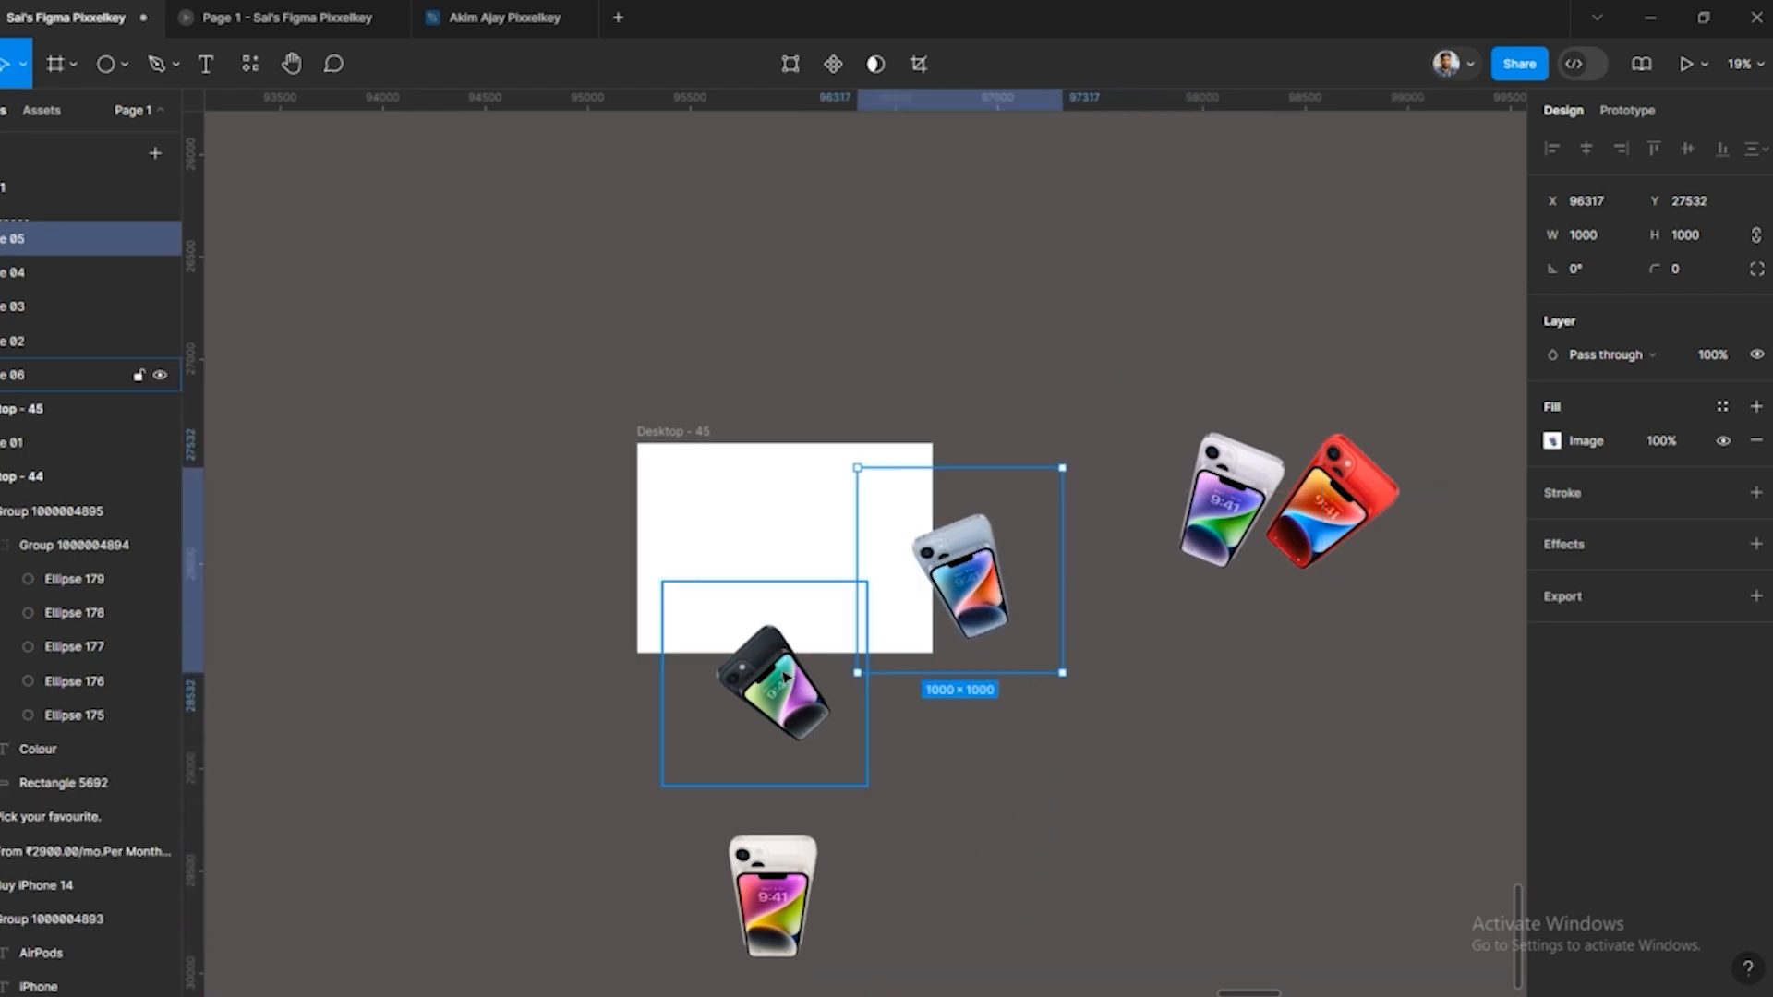
pyautogui.moveTo(792, 694); pyautogui.dragTo(910, 628)
pyautogui.moveTo(774, 895); pyautogui.dragTo(1117, 504)
pyautogui.moveTo(965, 572); pyautogui.dragTo(1073, 620)
pyautogui.moveTo(1119, 513); pyautogui.dragTo(1156, 608)
pyautogui.moveTo(1232, 504); pyautogui.dragTo(1251, 601)
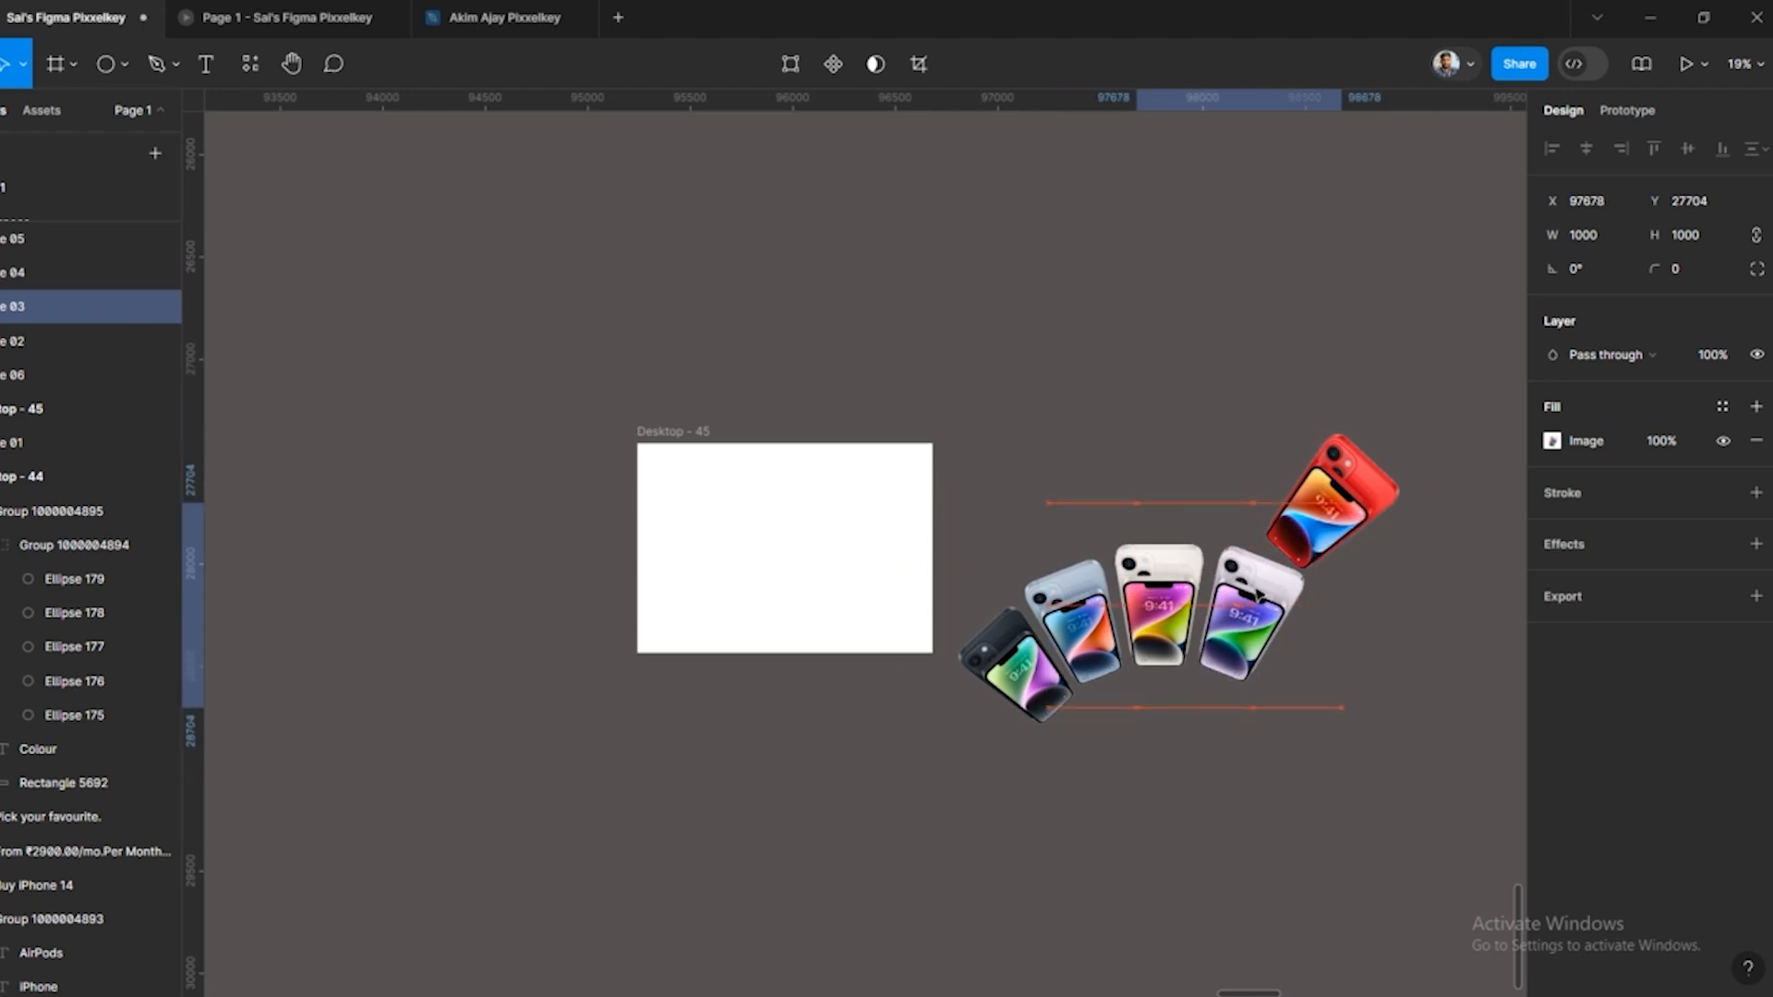
pyautogui.moveTo(1334, 504); pyautogui.dragTo(1380, 617)
# Move the phone arc into the Desktop - 45 frame and scale the images down to about 647 × 647 each
pyautogui.moveTo(910, 772); pyautogui.dragTo(1426, 499)
pyautogui.moveTo(1008, 560); pyautogui.dragTo(586, 493)
pyautogui.moveTo(1046, 412); pyautogui.dragTo(902, 531)
pyautogui.scroll(5, 849, 550)
pyautogui.click(1080, 424)
pyautogui.moveTo(570, 452); pyautogui.dragTo(890, 523)
pyautogui.moveTo(1024, 552); pyautogui.dragTo(836, 450)
pyautogui.click(1021, 527)
pyautogui.press('Escape')
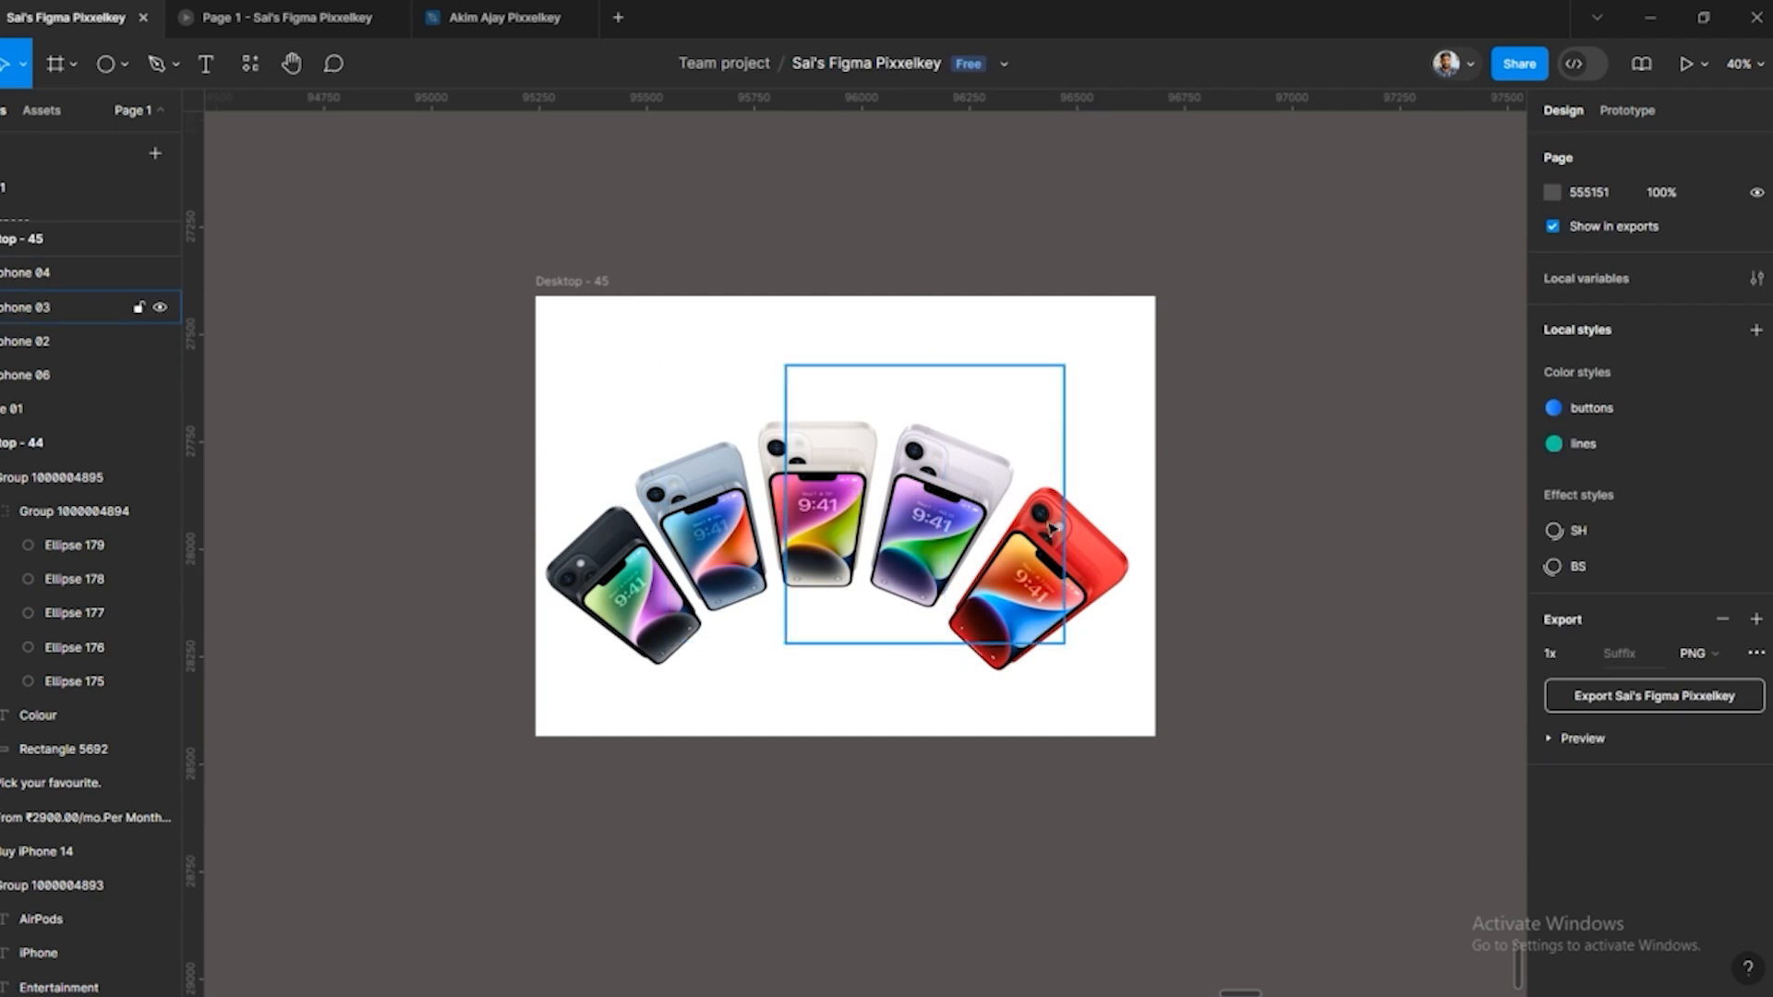
pyautogui.click(1053, 529)
pyautogui.keyDown('shift'); pyautogui.click(716, 531); pyautogui.keyUp('shift')
pyautogui.keyDown('shift'); pyautogui.click(796, 469); pyautogui.keyUp('shift')
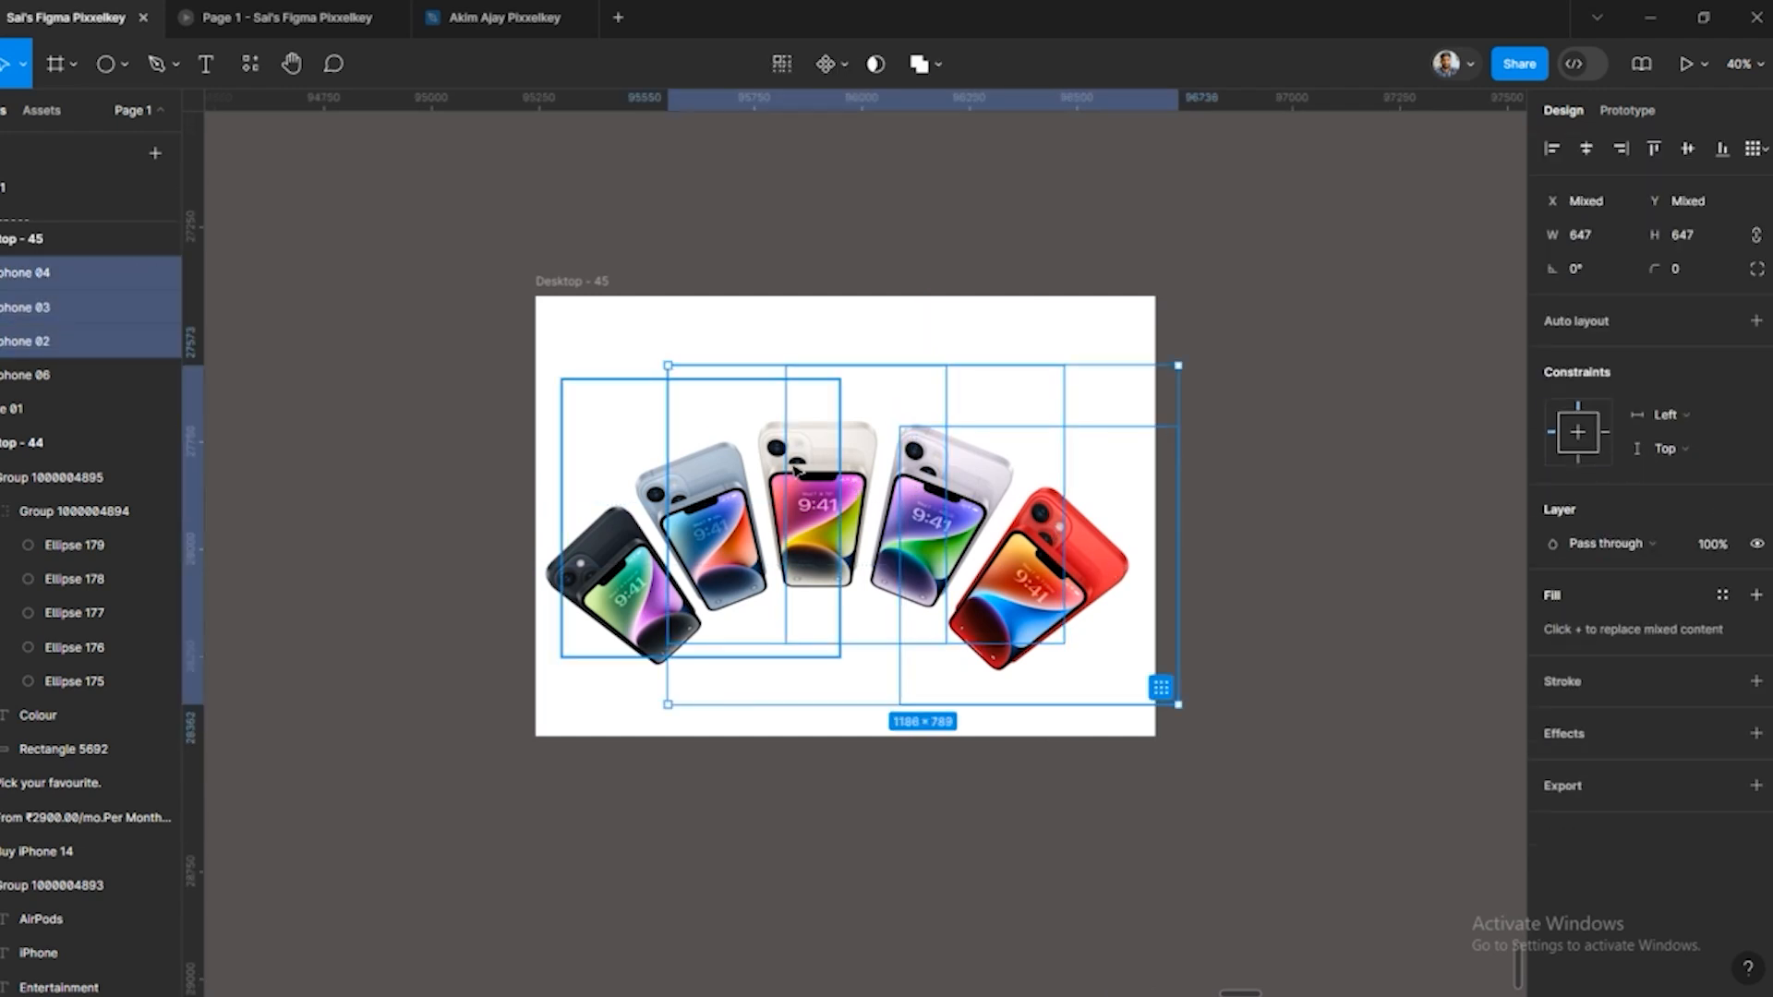
pyautogui.moveTo(718, 476); pyautogui.dragTo(738, 489)
pyautogui.hotkey('ctrl', 'z')
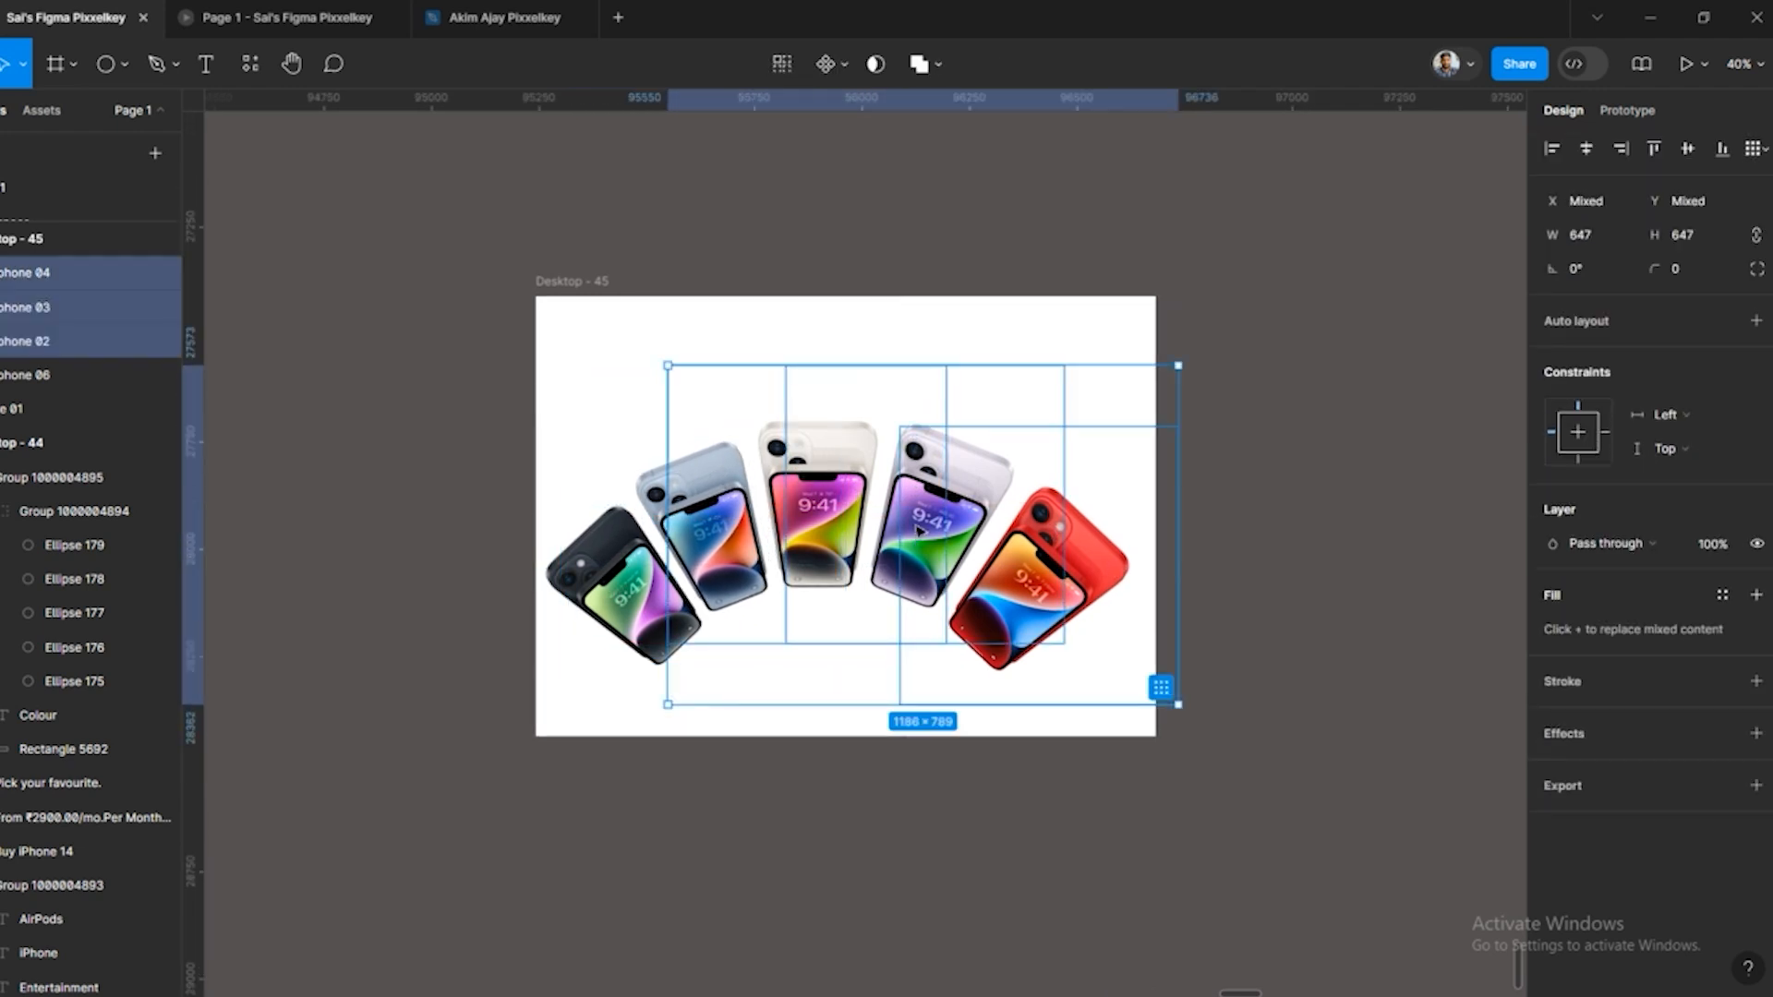
pyautogui.click(1309, 478)
# Draw a rectangle about 1440 × 79 directly above the Desktop - 45 frame and fill it with the frame's white, FFFFFF
pyautogui.click(1080, 446)
pyautogui.moveTo(1088, 431); pyautogui.dragTo(1094, 458)
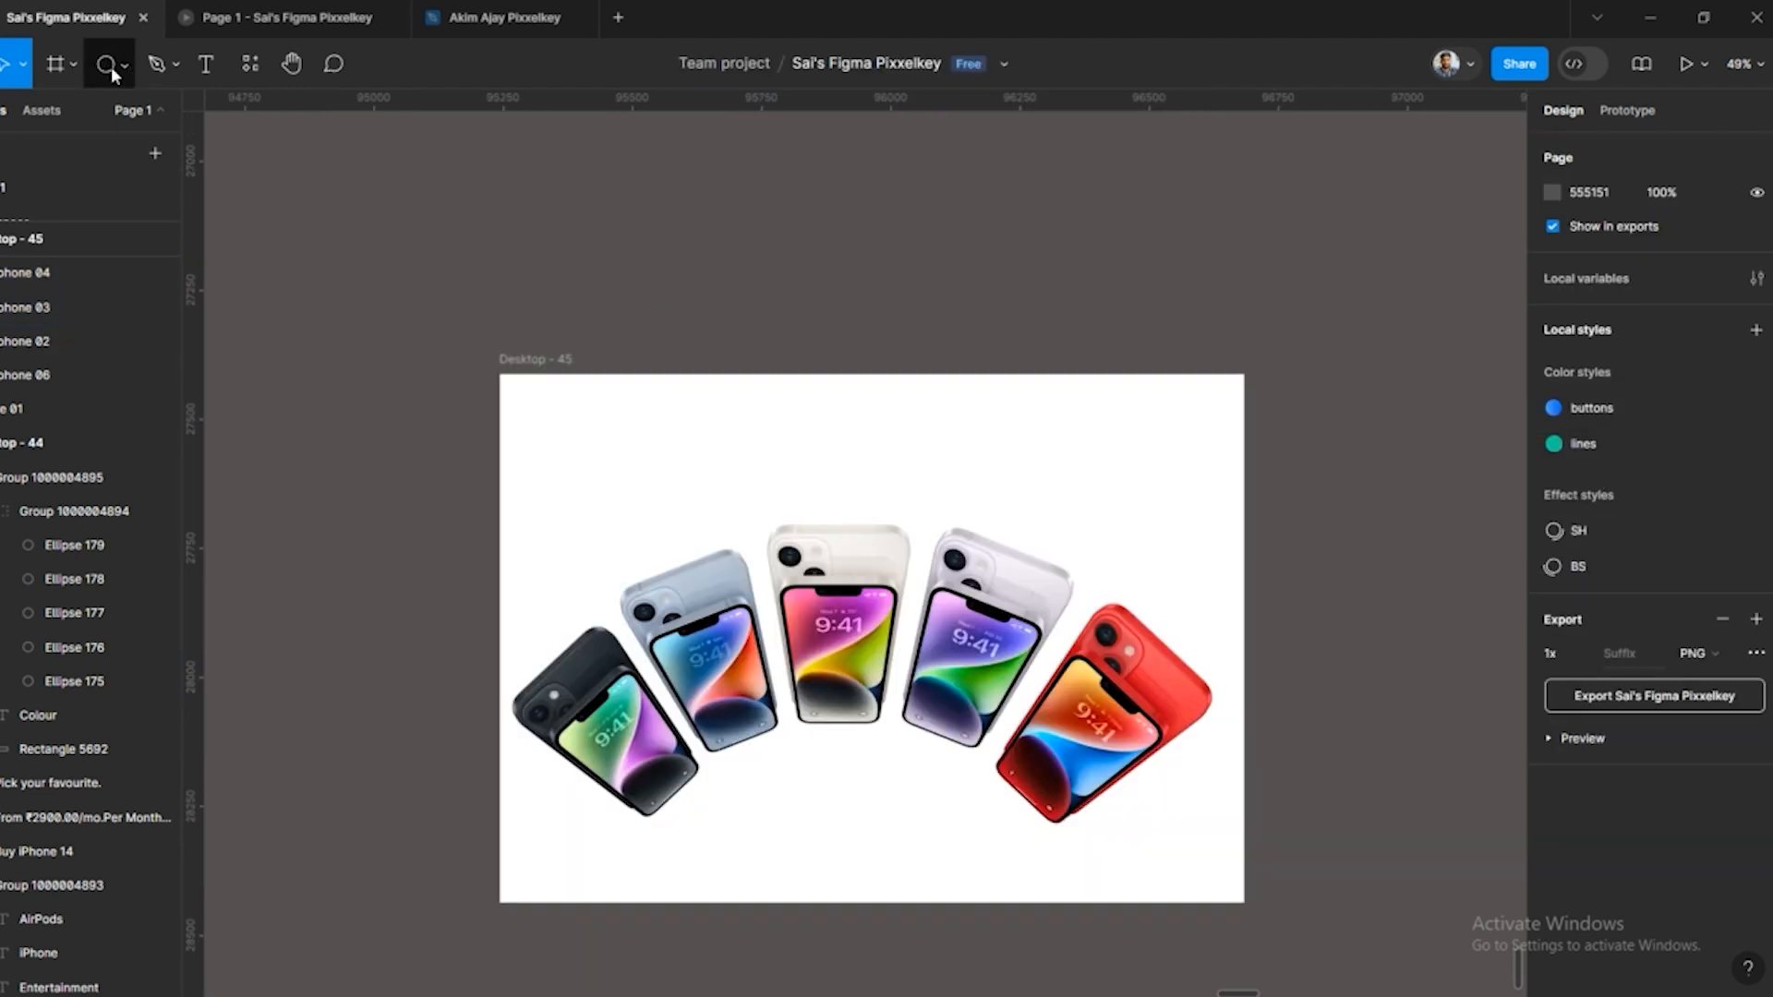
pyautogui.click(123, 64)
pyautogui.click(109, 114)
pyautogui.moveTo(500, 307)
pyautogui.mouseDown()
pyautogui.moveTo(1016, 362)
pyautogui.moveTo(1244, 360)
pyautogui.mouseUp()
pyautogui.press('i')
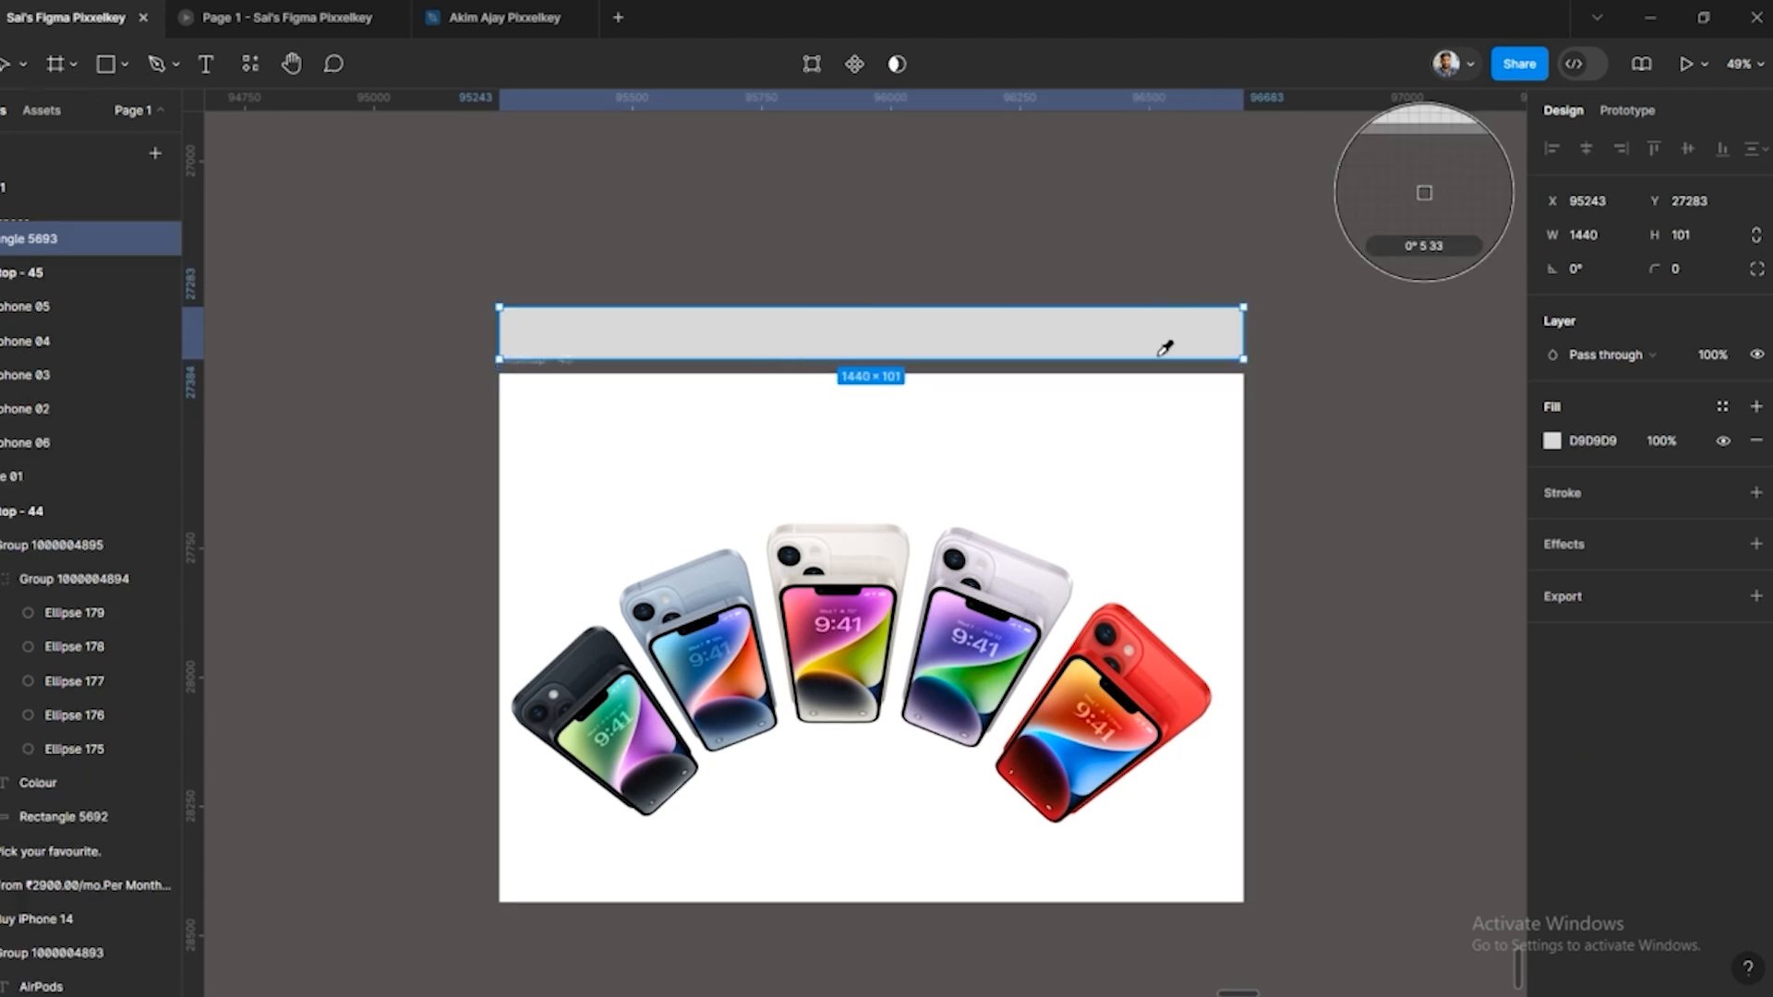
pyautogui.click(1163, 418)
pyautogui.moveTo(1238, 347); pyautogui.dragTo(1151, 338)
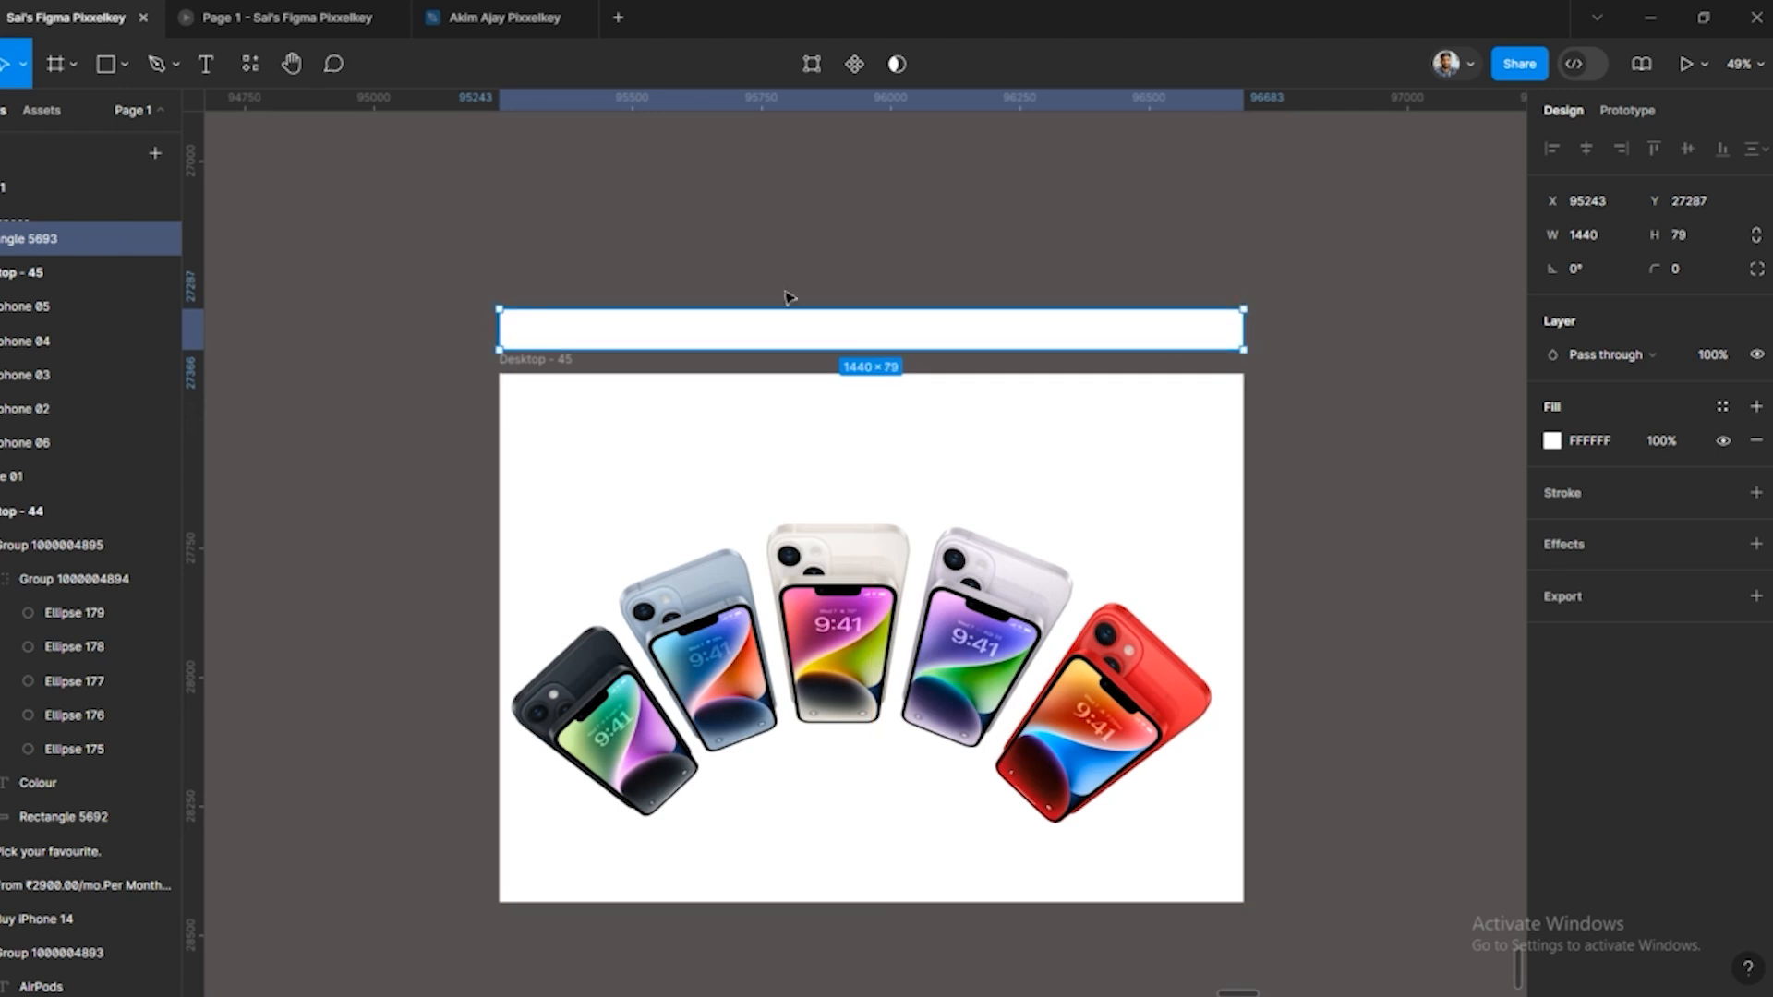
pyautogui.click(713, 242)
pyautogui.scroll(-4, 713, 246)
pyautogui.scroll(5, 720, 452)
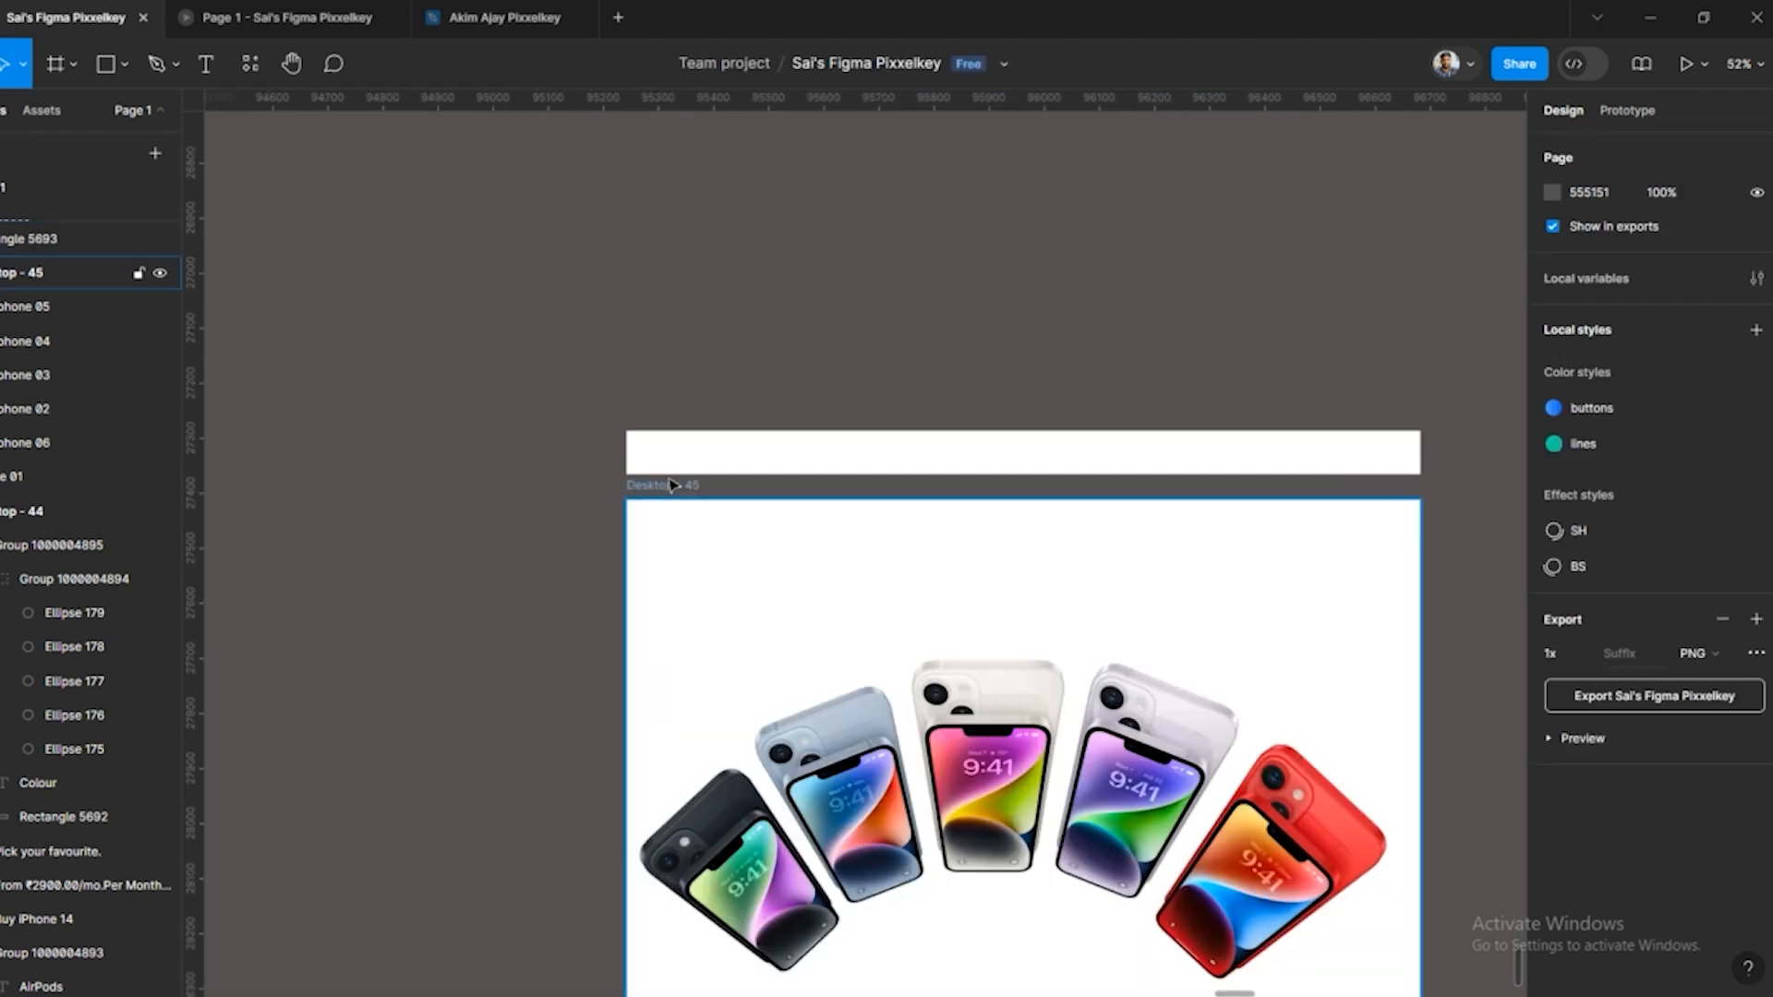
pyautogui.press('t')
pyautogui.click(698, 437)
pyautogui.press('Escape')
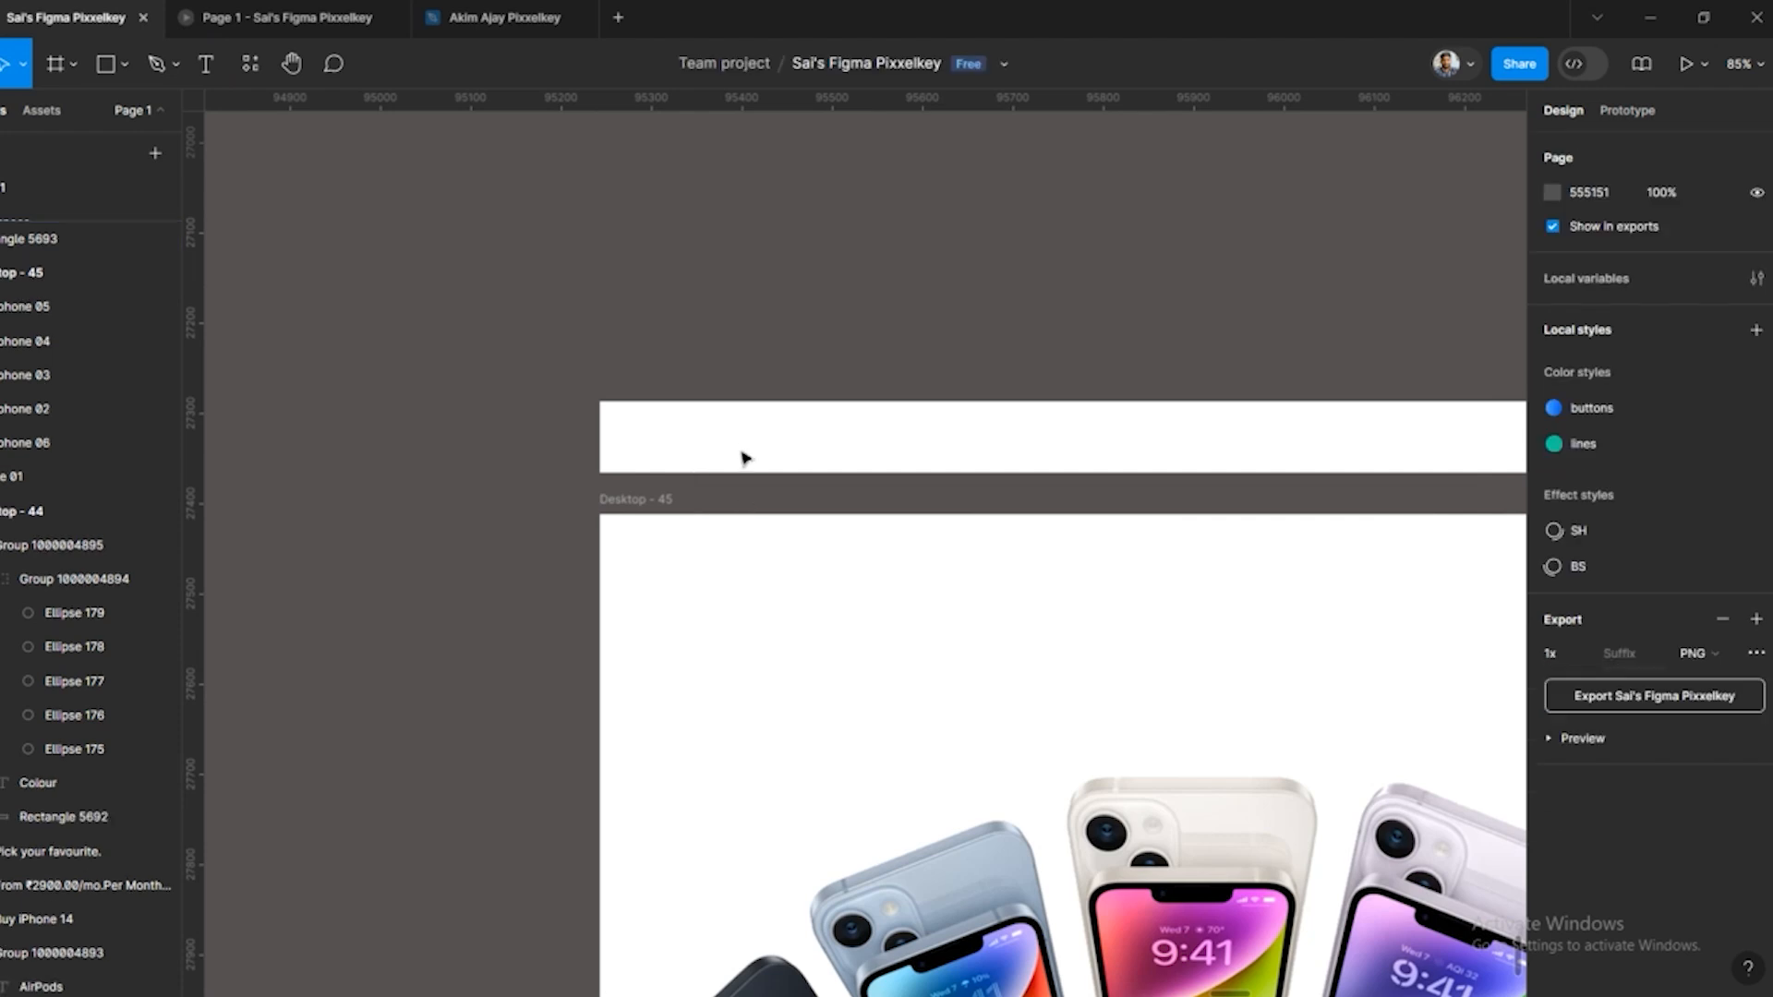
# Add the text "iPhone" near the start of the white bar above the frame
pyautogui.click(136, 238)
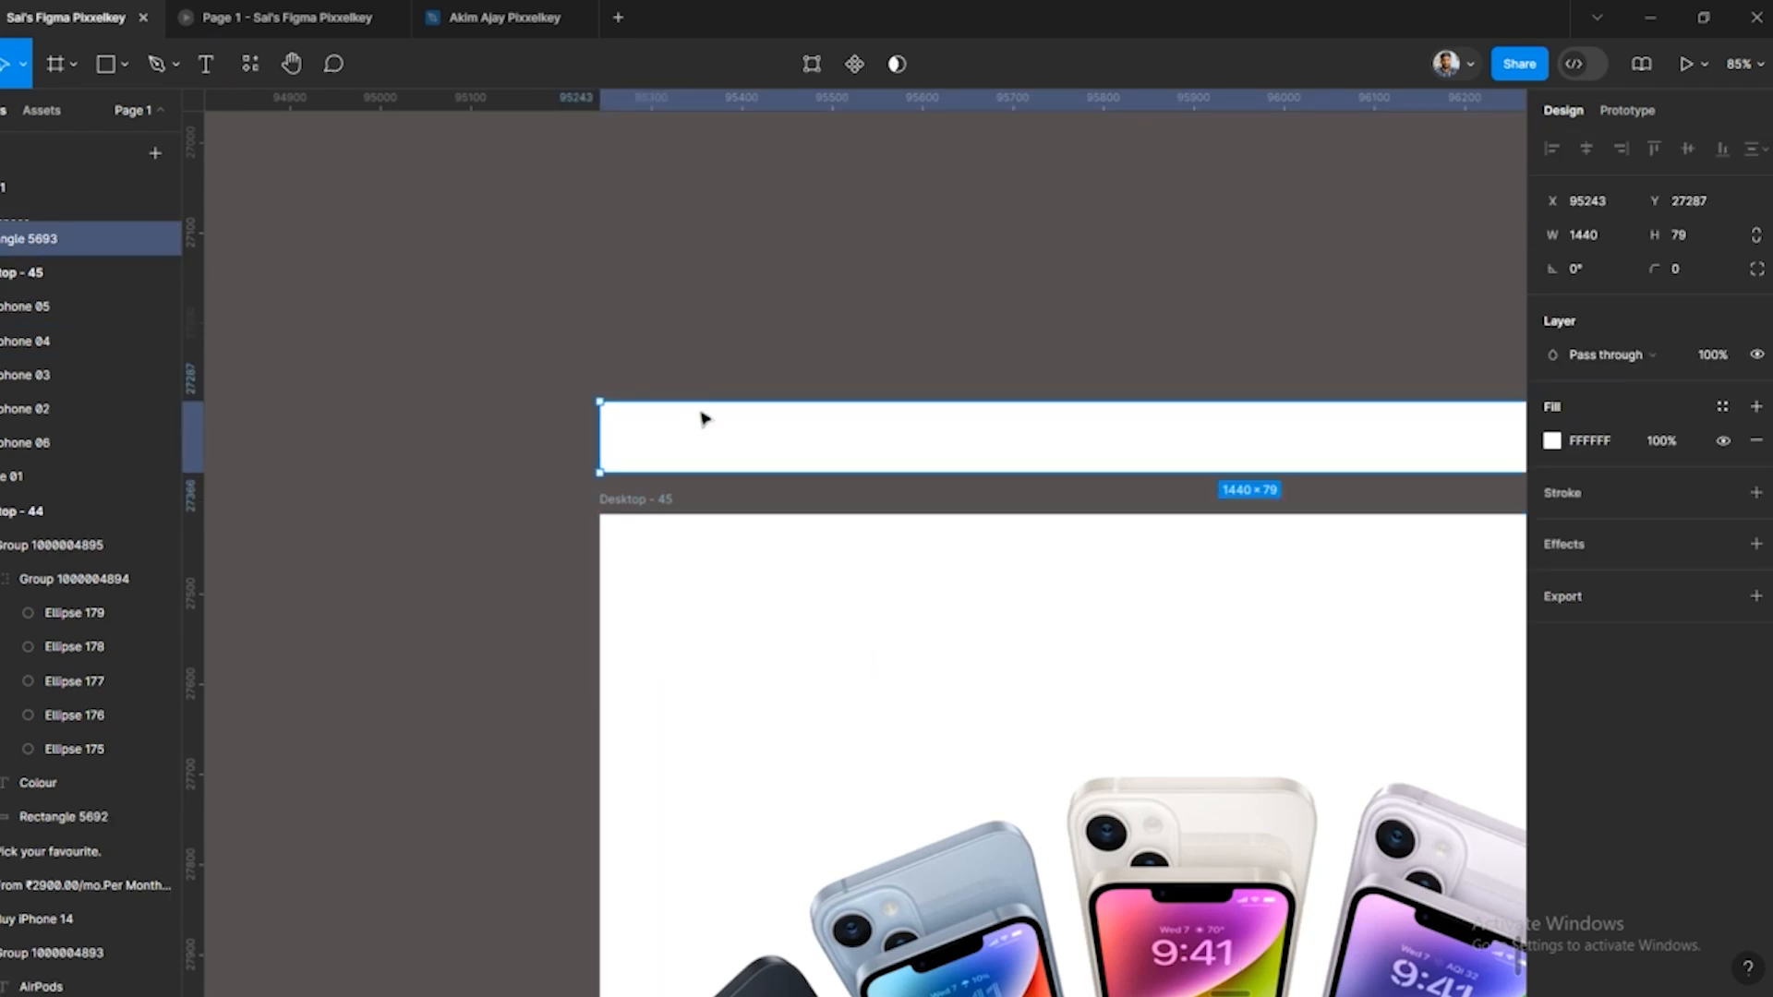
pyautogui.press('t')
pyautogui.click(680, 440)
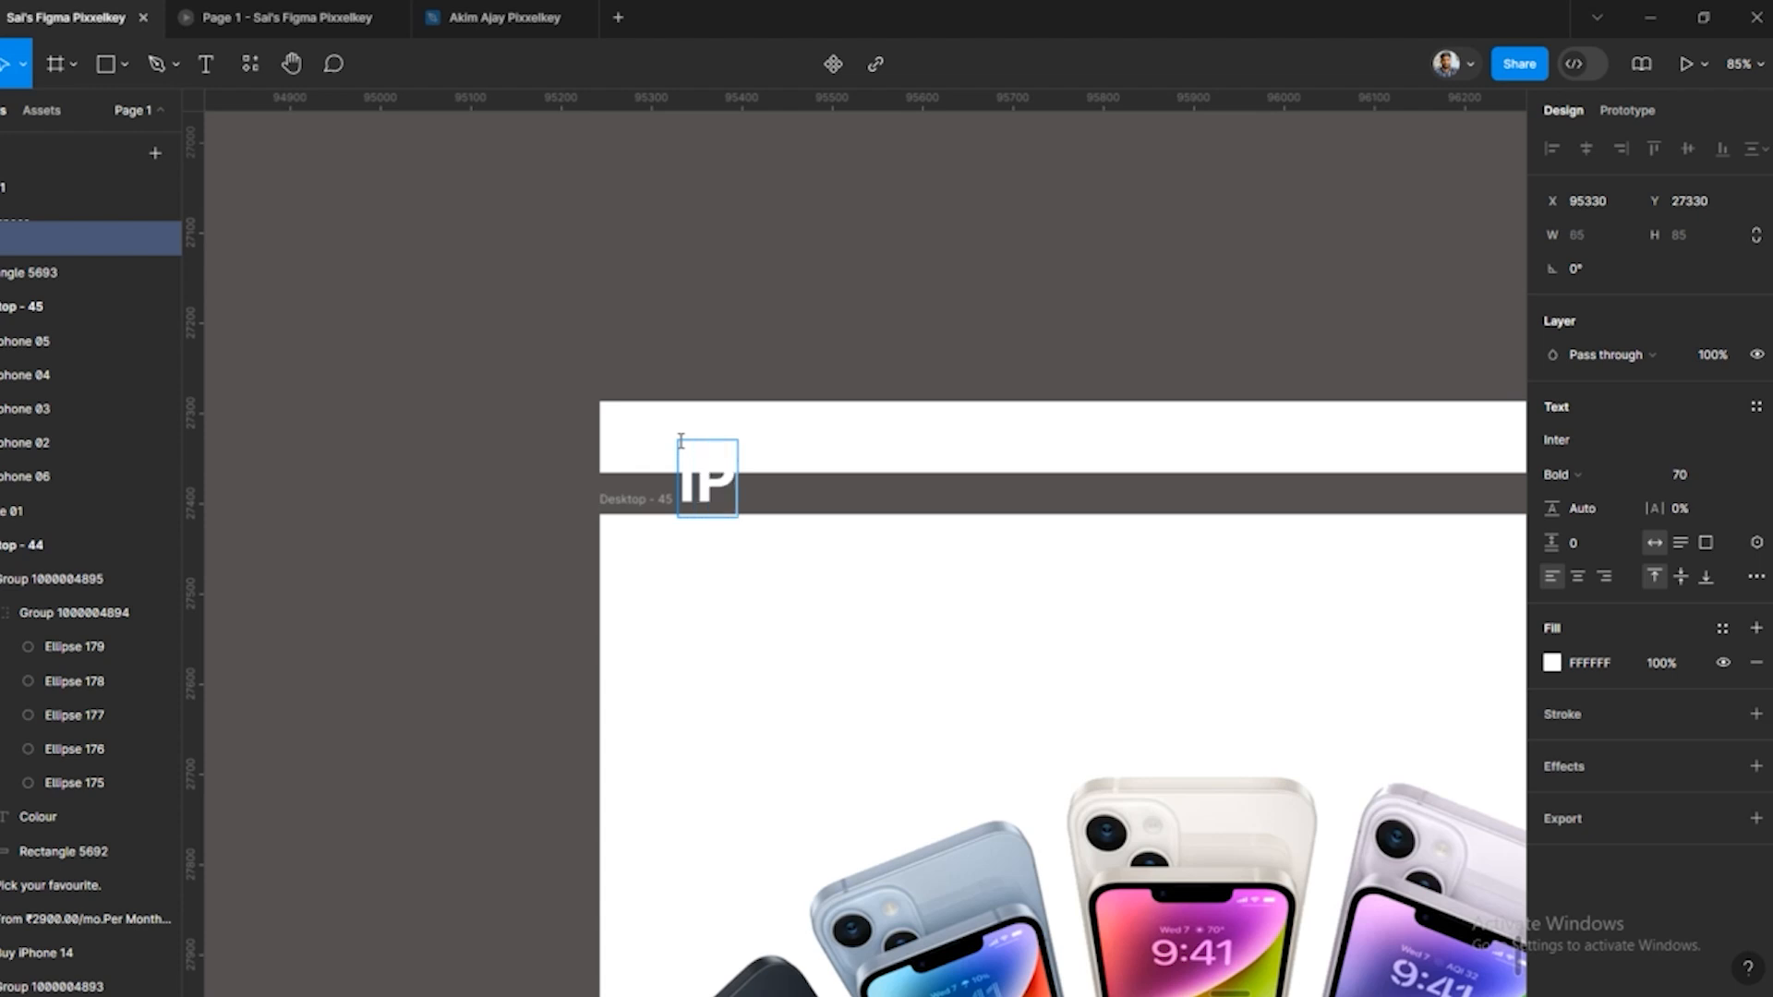
# Change the iPhone text's fill to dark grey 5C5A5A and set its font size to 33
pyautogui.hotkey('ctrl', 'a')
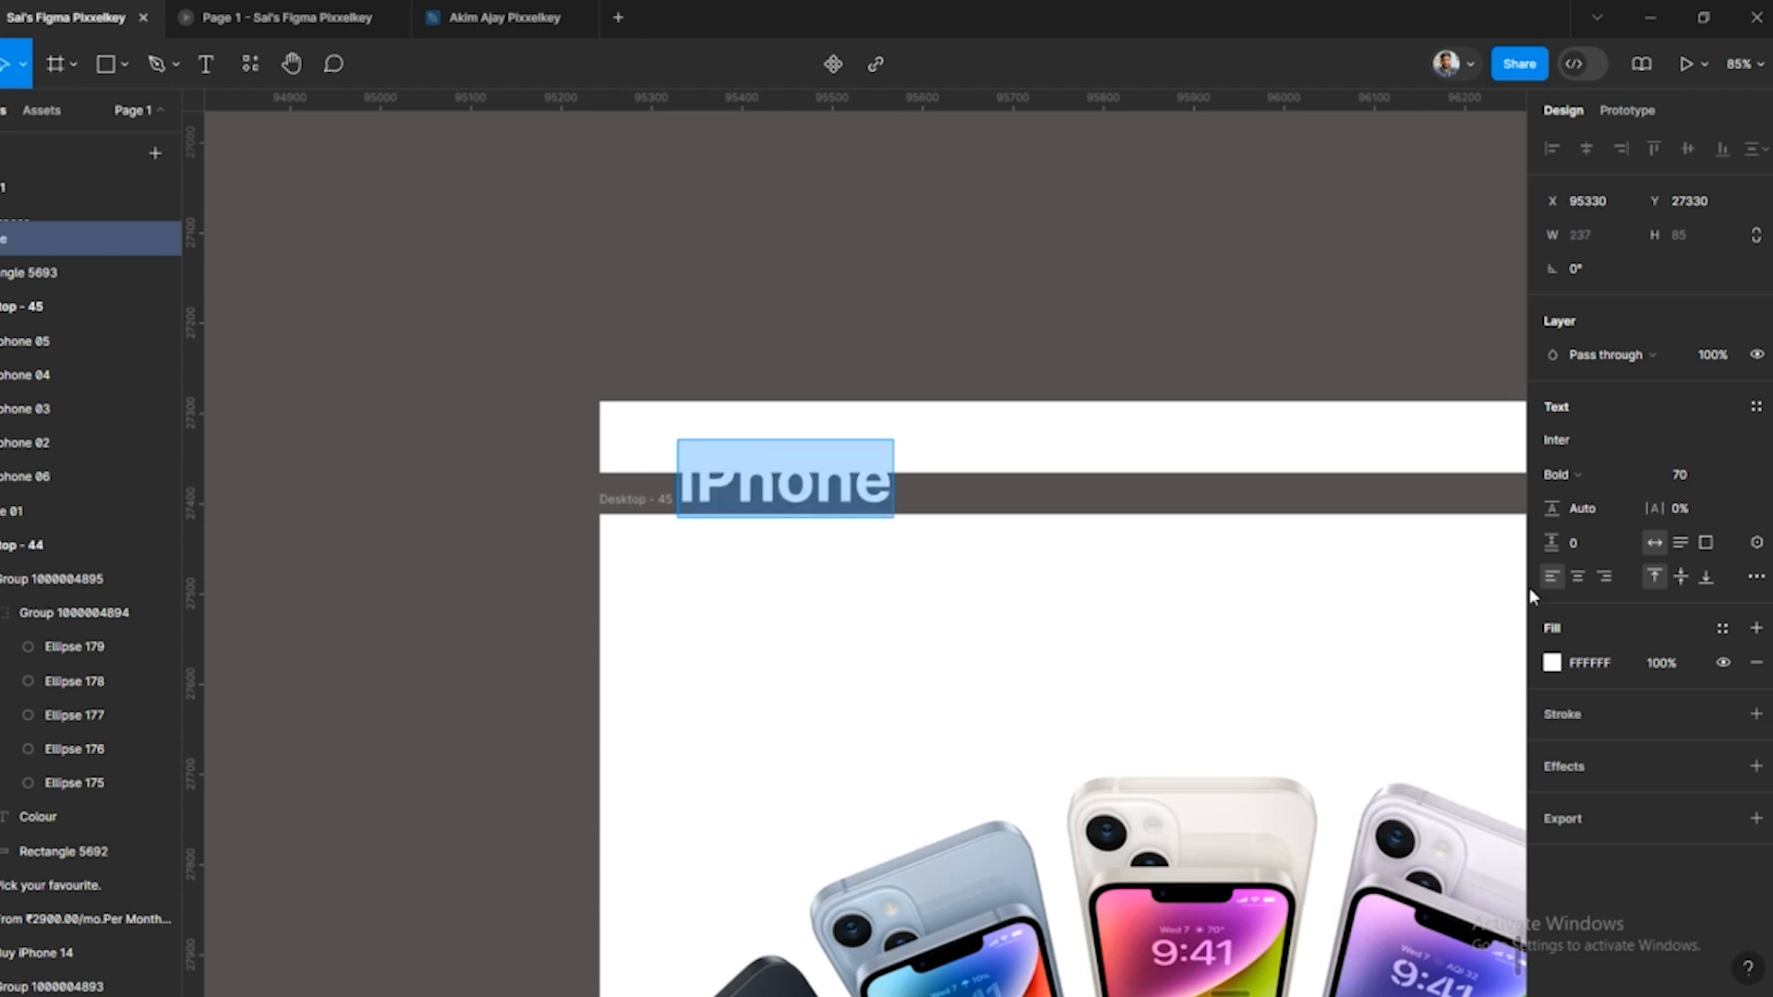
pyautogui.click(1551, 663)
pyautogui.click(1278, 620)
pyautogui.click(1505, 389)
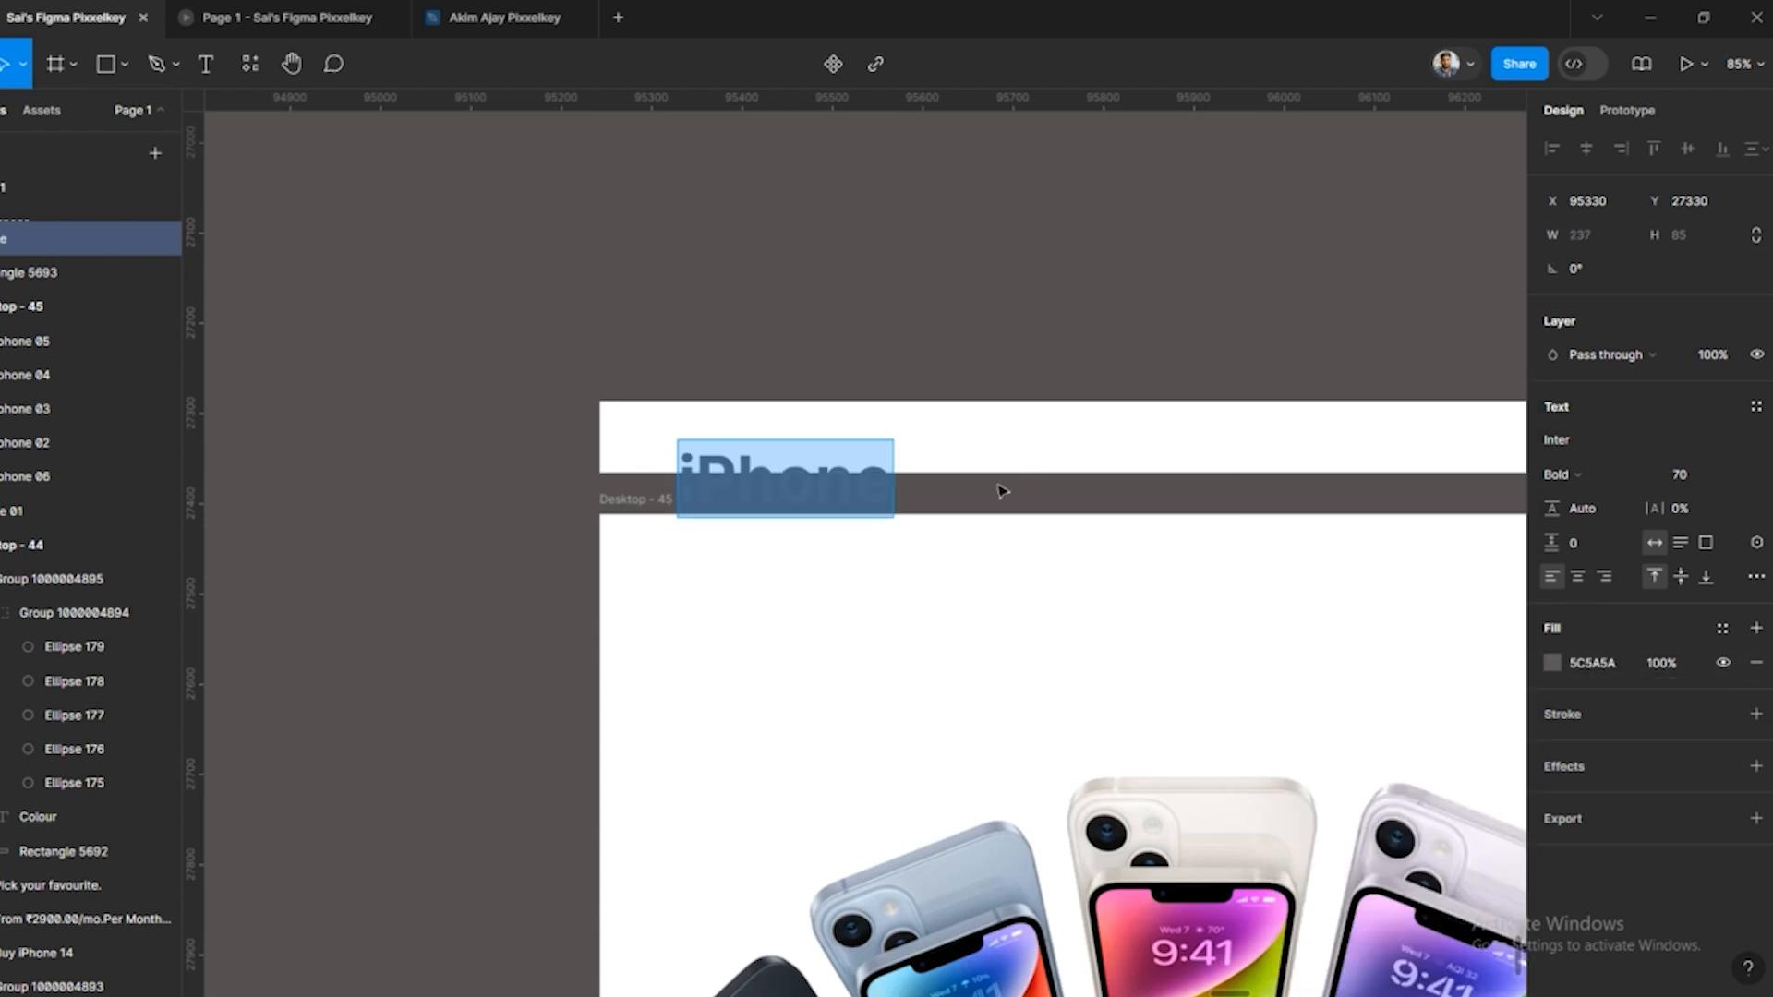
pyautogui.write('55')
pyautogui.press('Return')
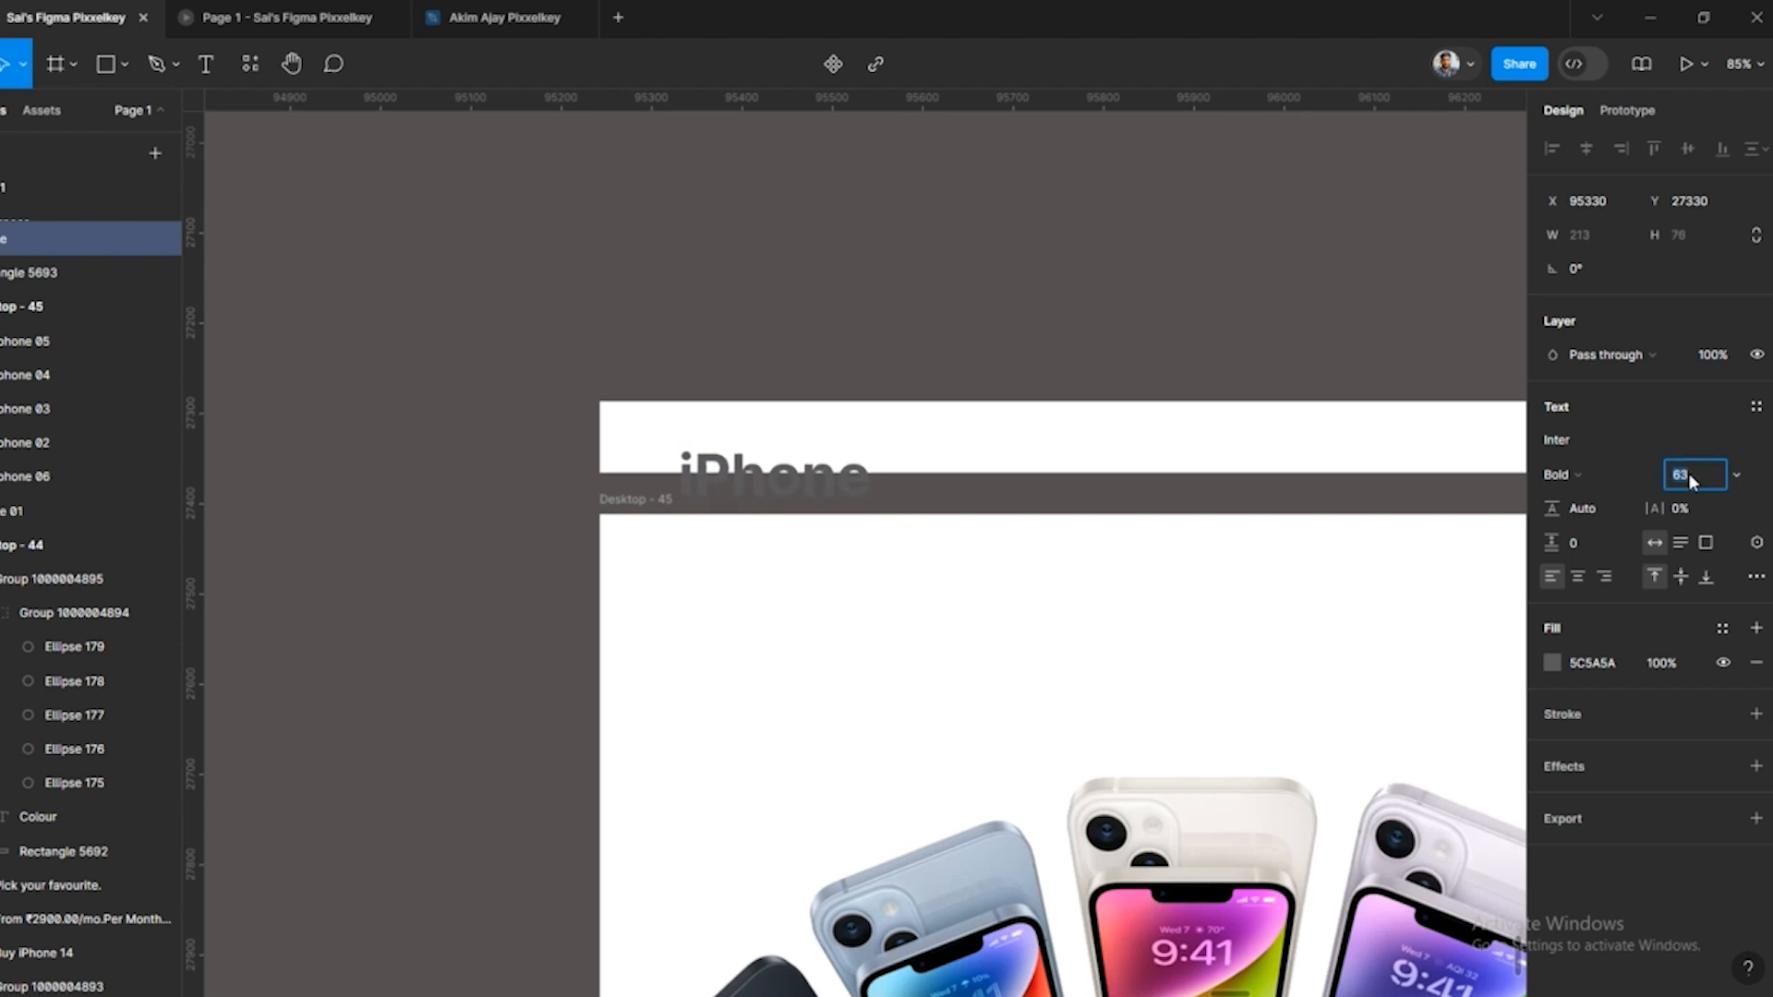
pyautogui.write('35')
pyautogui.press('Return')
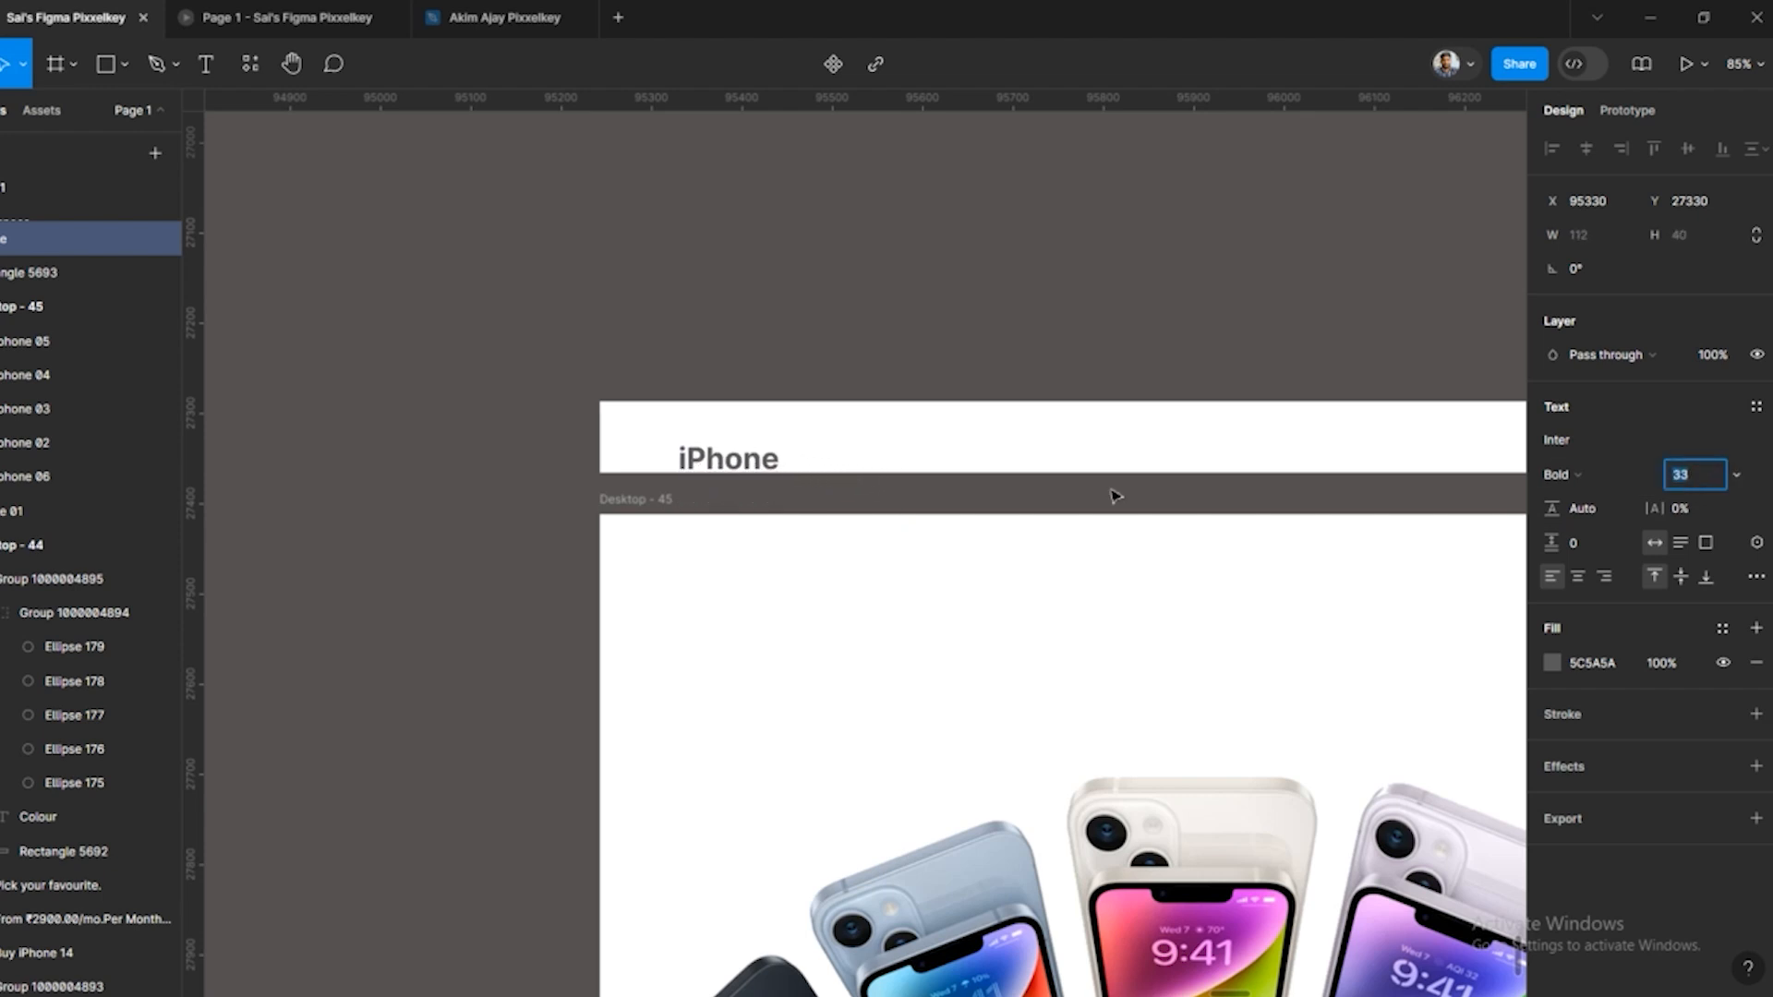
# Position the iPhone label on the white bar and duplicate it across to form a row of seven labels
pyautogui.moveTo(730, 465); pyautogui.dragTo(1512, 443)
pyautogui.click(435, 434)
pyautogui.doubleClick(435, 434)
pyautogui.click(549, 430)
pyautogui.scroll(-3, 667, 404)
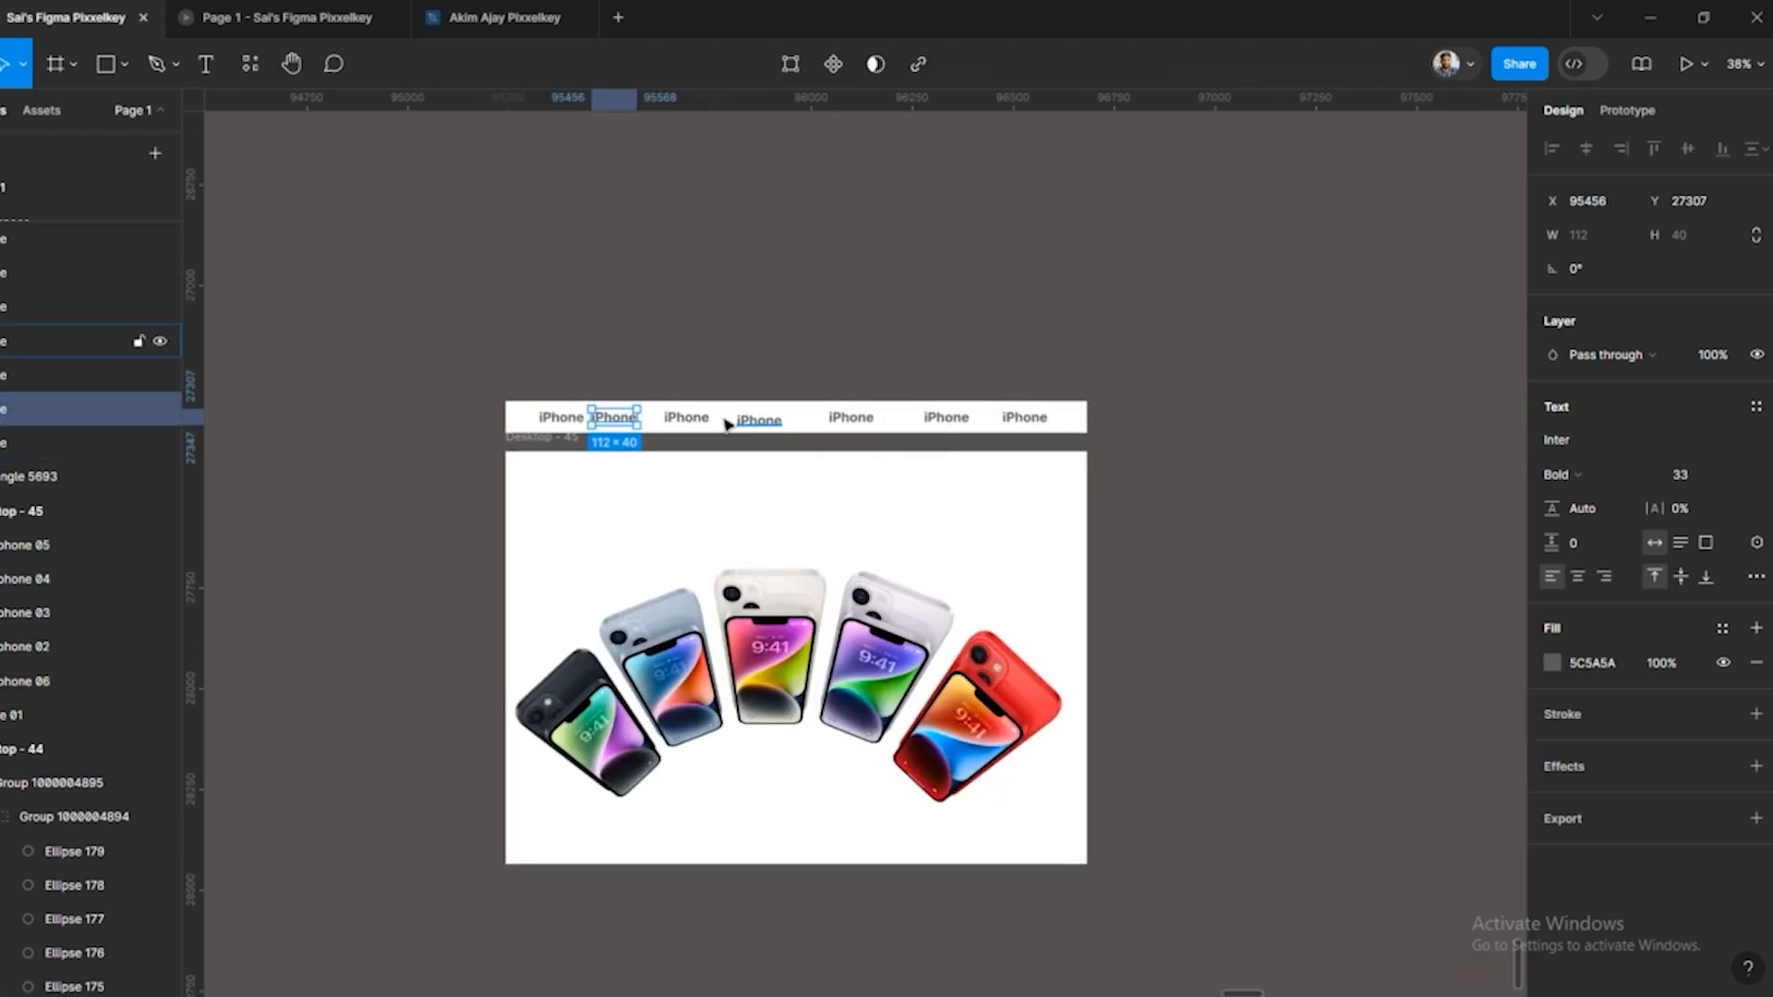
# Select all seven iPhone labels on the bar and align them by their vertical centres
pyautogui.scroll(3, 730, 420)
pyautogui.click(792, 429)
pyautogui.keyDown('shift'); pyautogui.click(641, 422); pyautogui.keyUp('shift')
pyautogui.keyDown('shift'); pyautogui.click(502, 423); pyautogui.keyUp('shift')
pyautogui.keyDown('shift'); pyautogui.click(393, 423); pyautogui.keyUp('shift')
pyautogui.keyDown('shift'); pyautogui.click(985, 420); pyautogui.keyUp('shift')
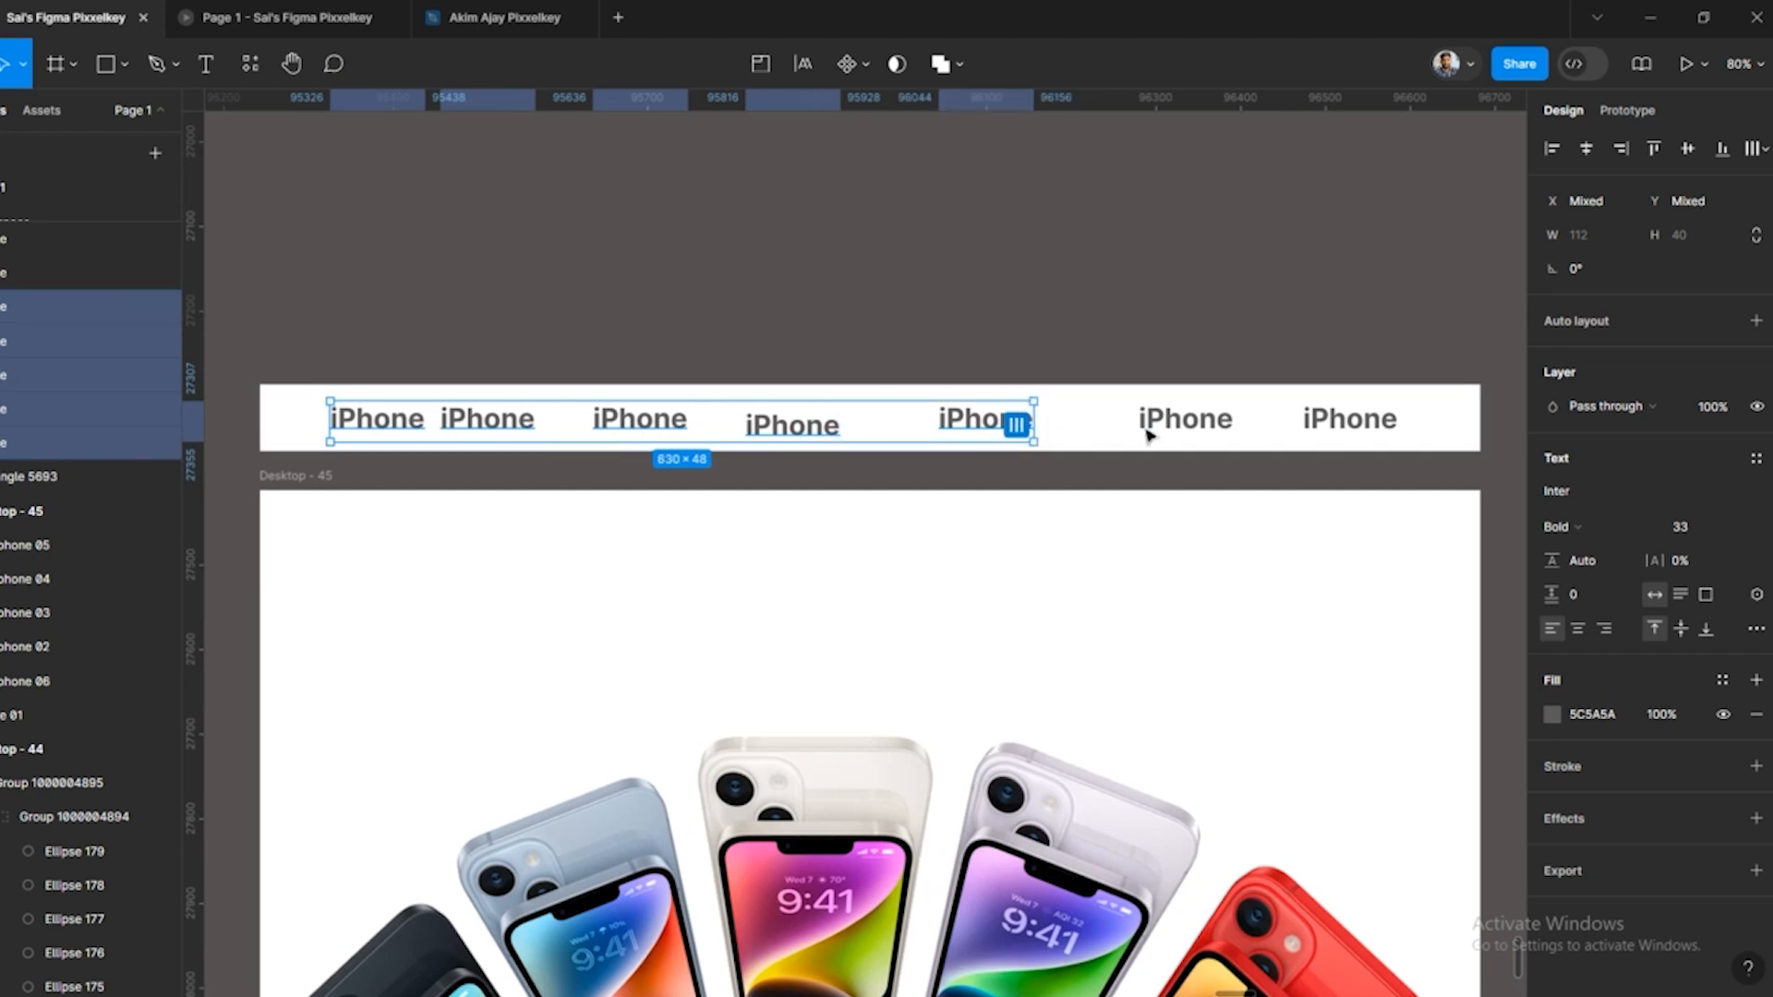
pyautogui.keyDown('shift'); pyautogui.click(1186, 420); pyautogui.keyUp('shift')
pyautogui.keyDown('shift'); pyautogui.click(1350, 420); pyautogui.keyUp('shift')
pyautogui.click(1691, 149)
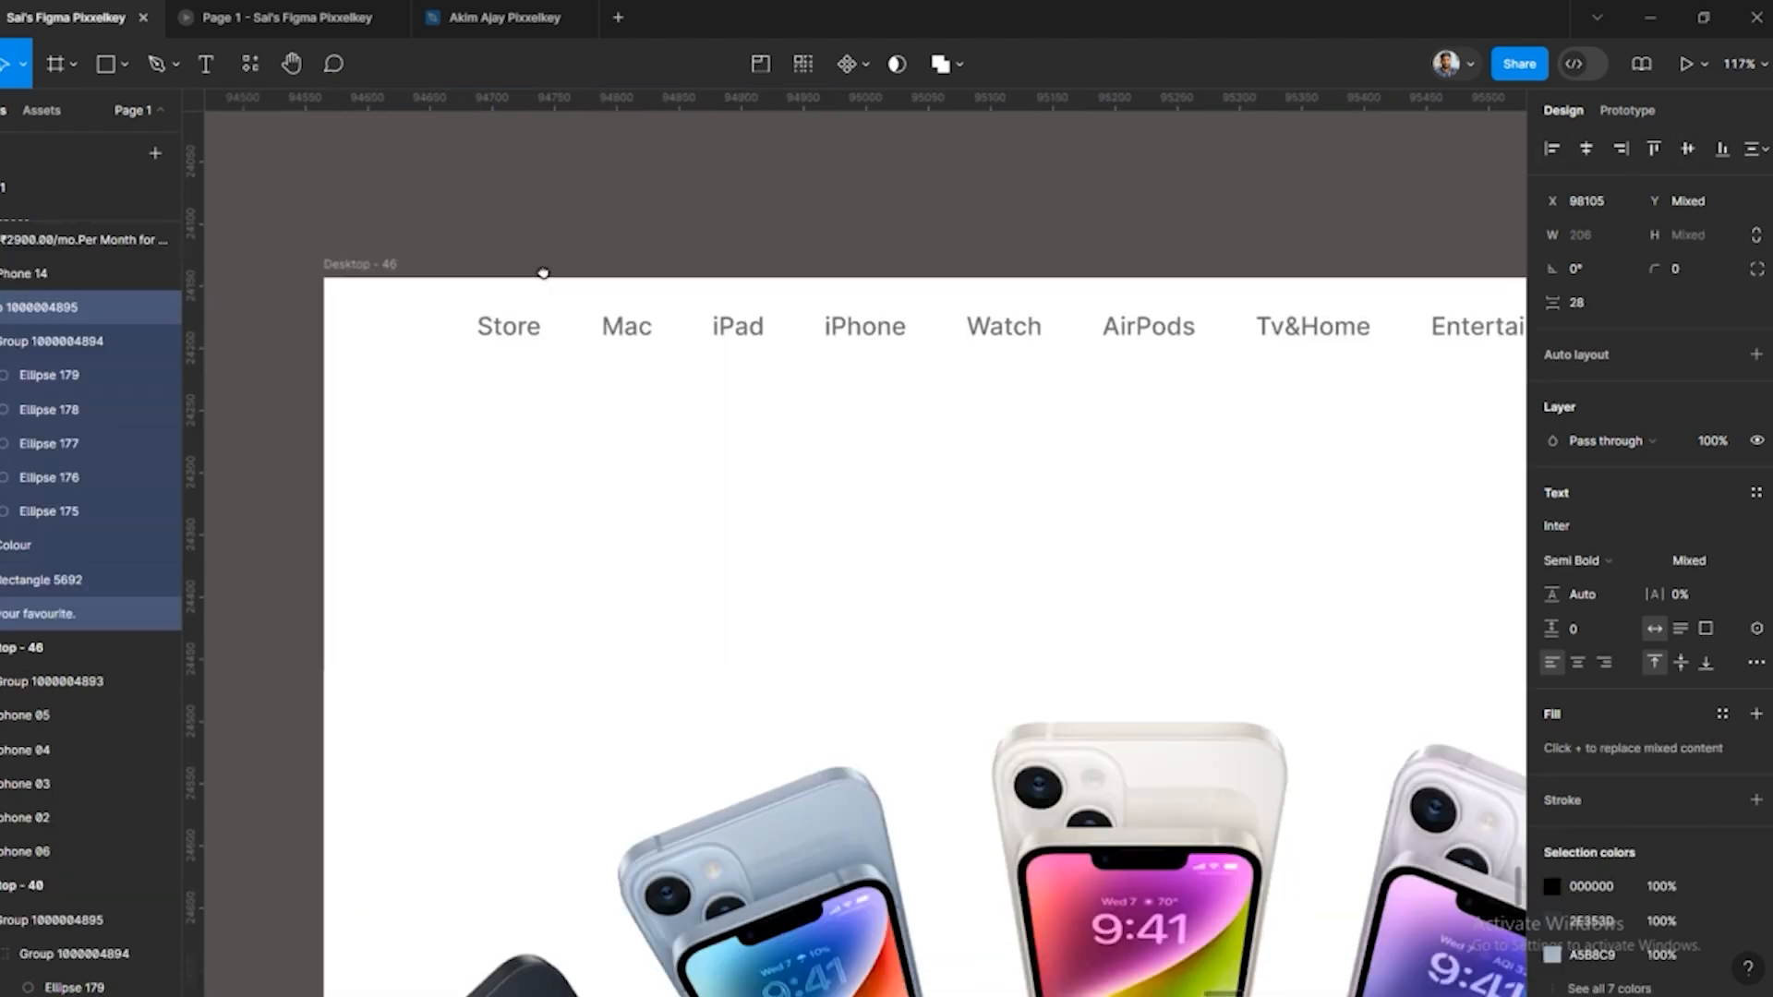
# Select the ten navigation labels from Store to Support in the Desktop - 46 frame to review them, and clear the selection
pyautogui.scroll(-3, 590, 325)
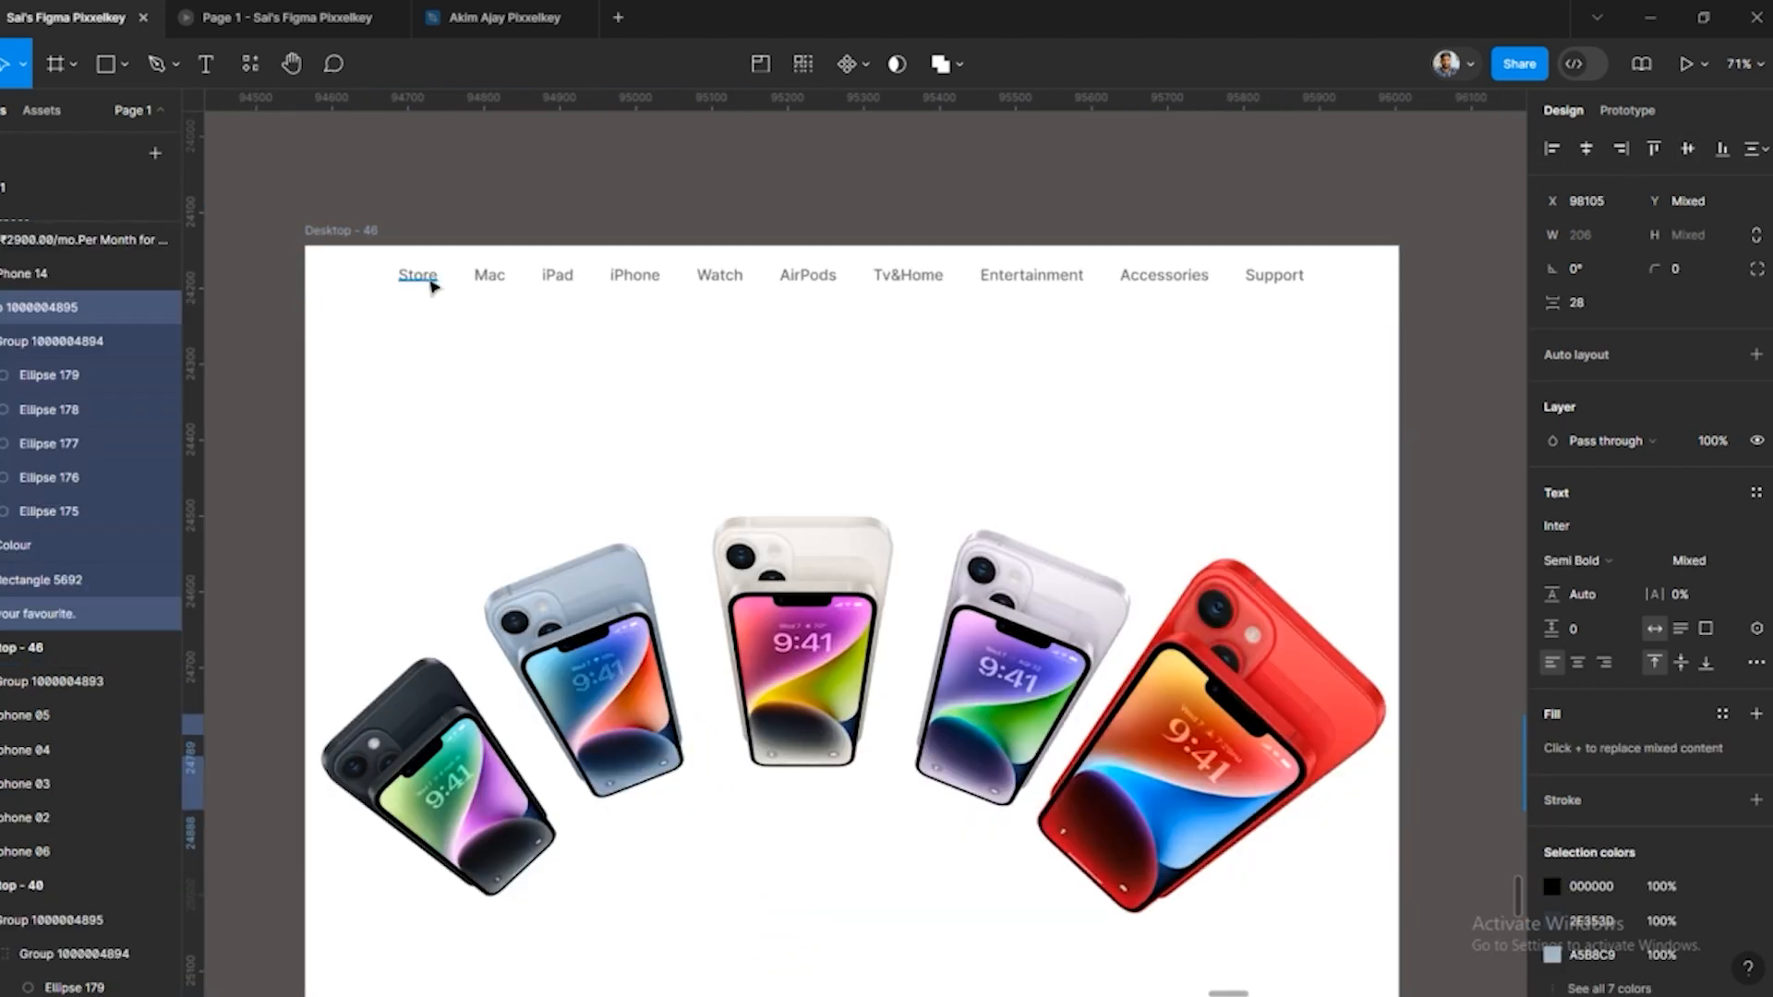
pyautogui.click(429, 279)
pyautogui.keyDown('shift'); pyautogui.click(489, 275); pyautogui.keyUp('shift')
pyautogui.keyDown('shift'); pyautogui.click(558, 275); pyautogui.keyUp('shift')
pyautogui.keyDown('shift'); pyautogui.click(635, 275); pyautogui.keyUp('shift')
pyautogui.keyDown('shift'); pyautogui.click(719, 275); pyautogui.keyUp('shift')
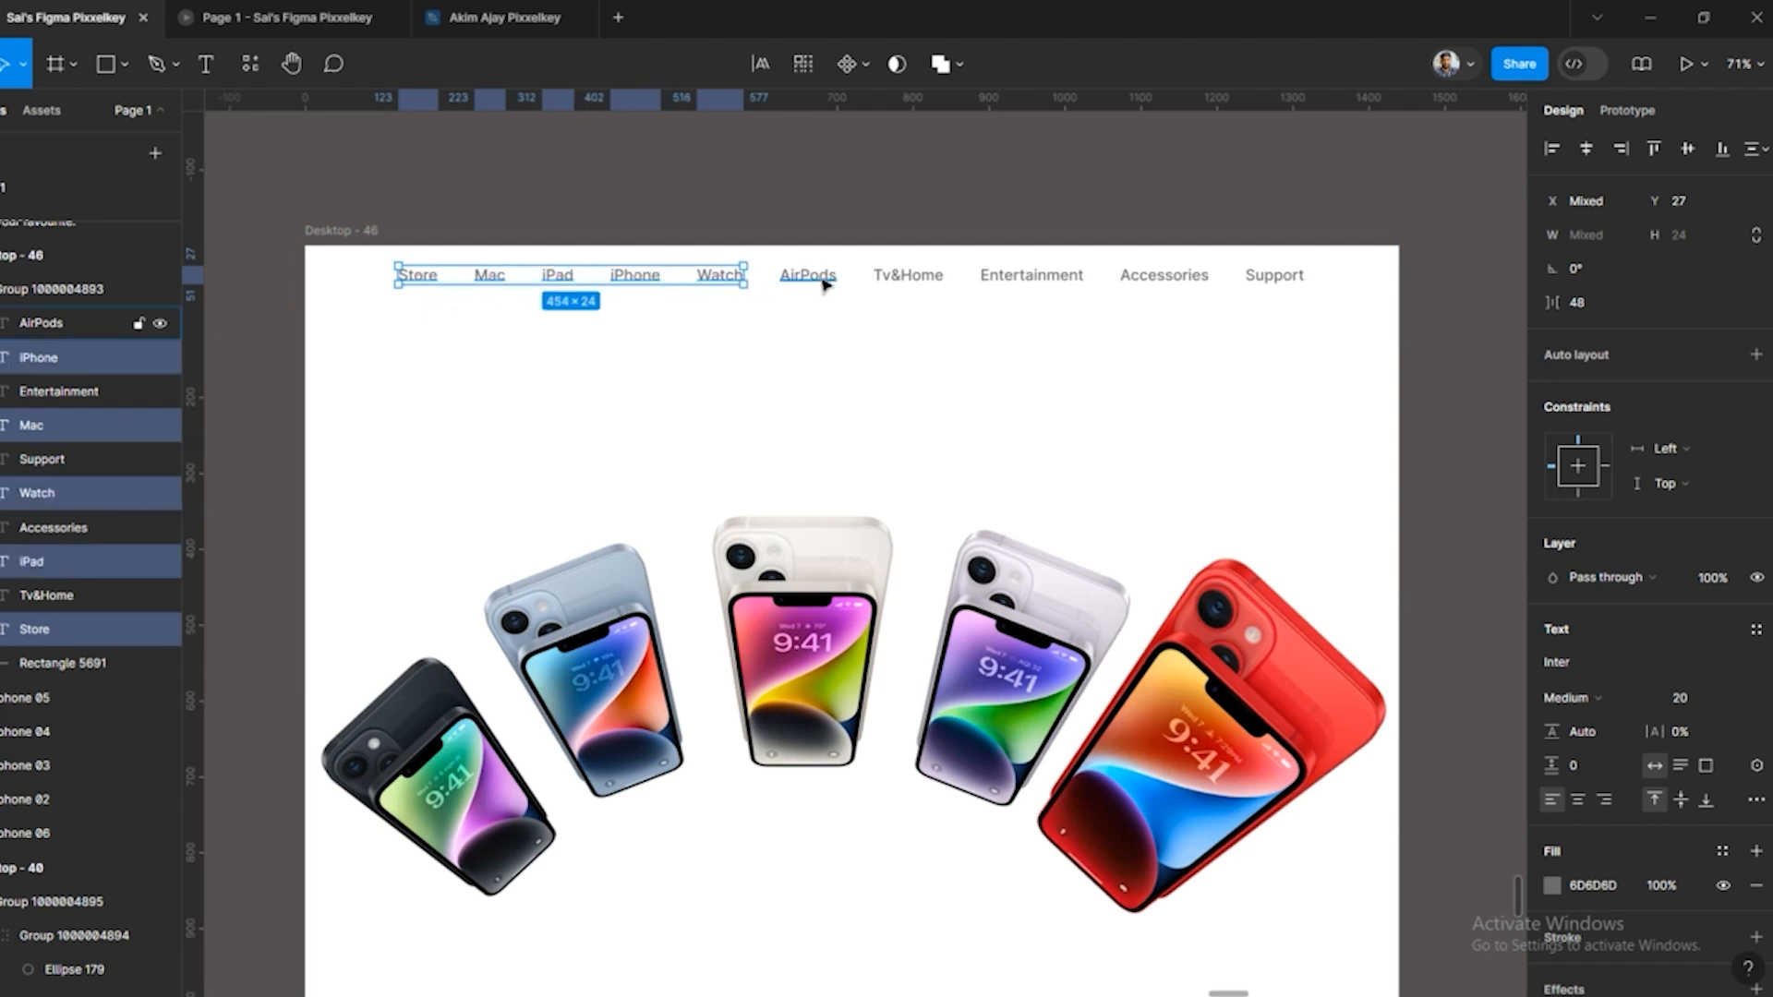
pyautogui.keyDown('shift'); pyautogui.click(807, 275); pyautogui.keyUp('shift')
pyautogui.keyDown('shift'); pyautogui.click(908, 275); pyautogui.keyUp('shift')
pyautogui.keyDown('shift'); pyautogui.click(1032, 275); pyautogui.keyUp('shift')
pyautogui.keyDown('shift'); pyautogui.click(1163, 275); pyautogui.keyUp('shift')
pyautogui.keyDown('shift'); pyautogui.click(1273, 275); pyautogui.keyUp('shift')
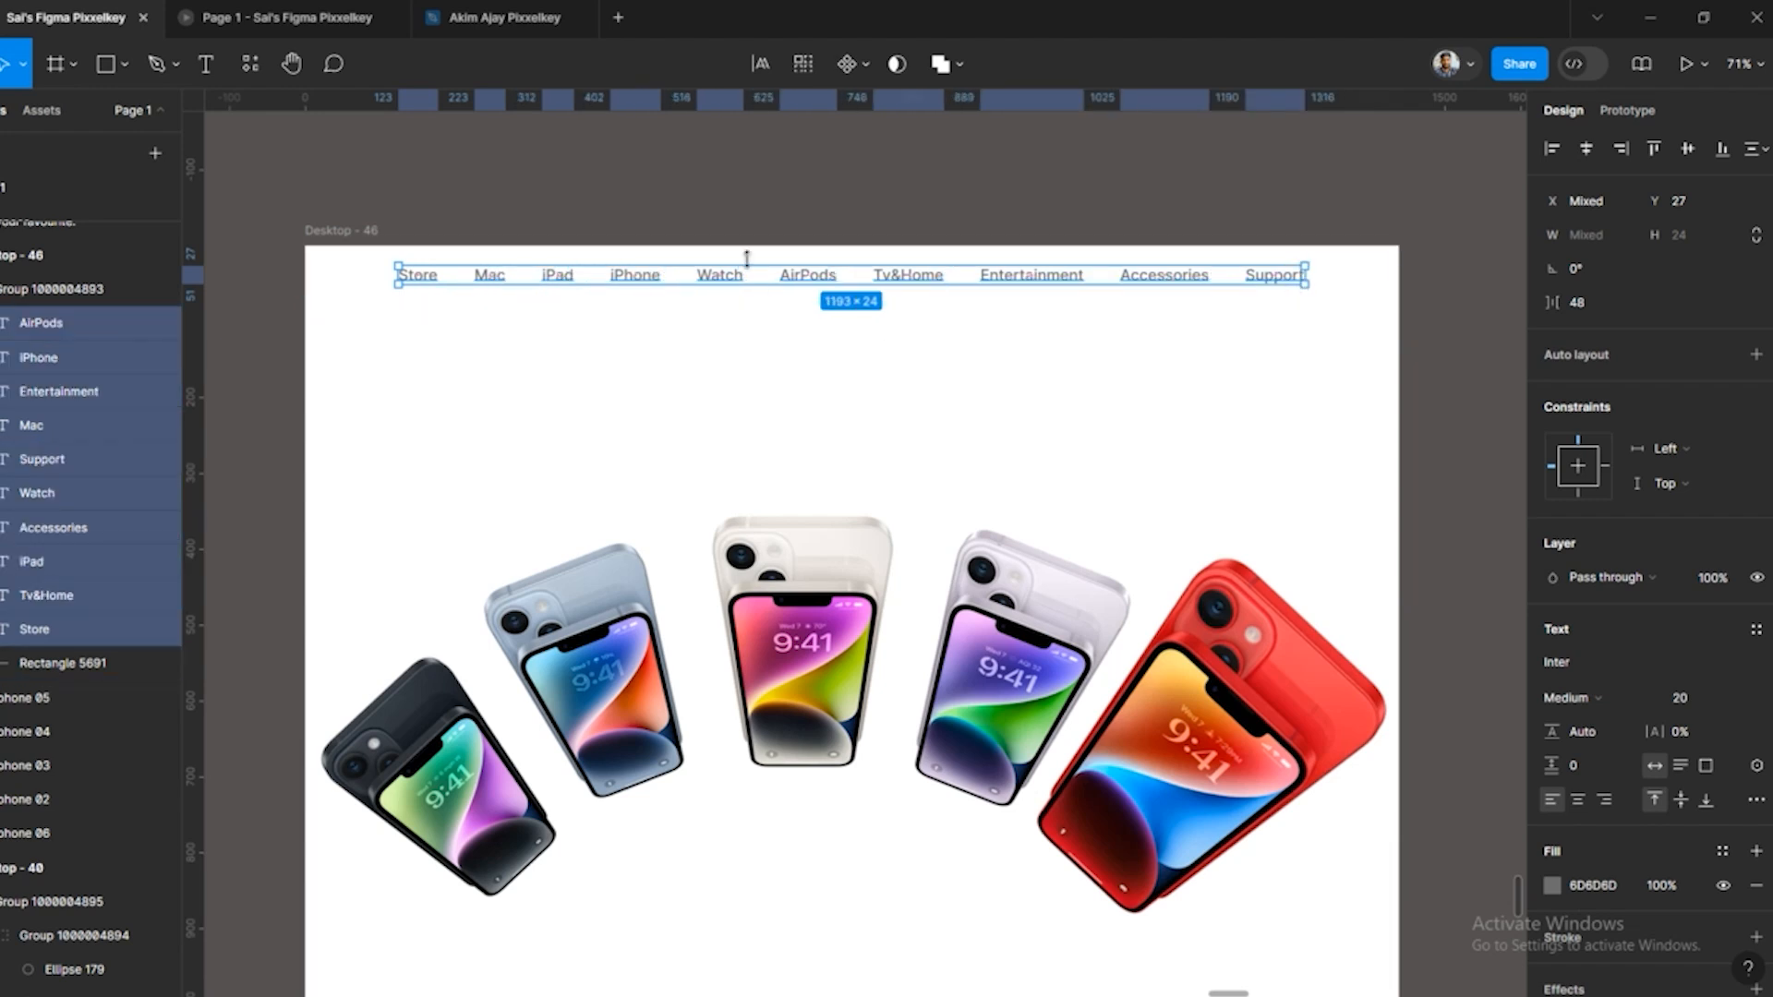
pyautogui.scroll(-3, 757, 329)
pyautogui.click(982, 240)
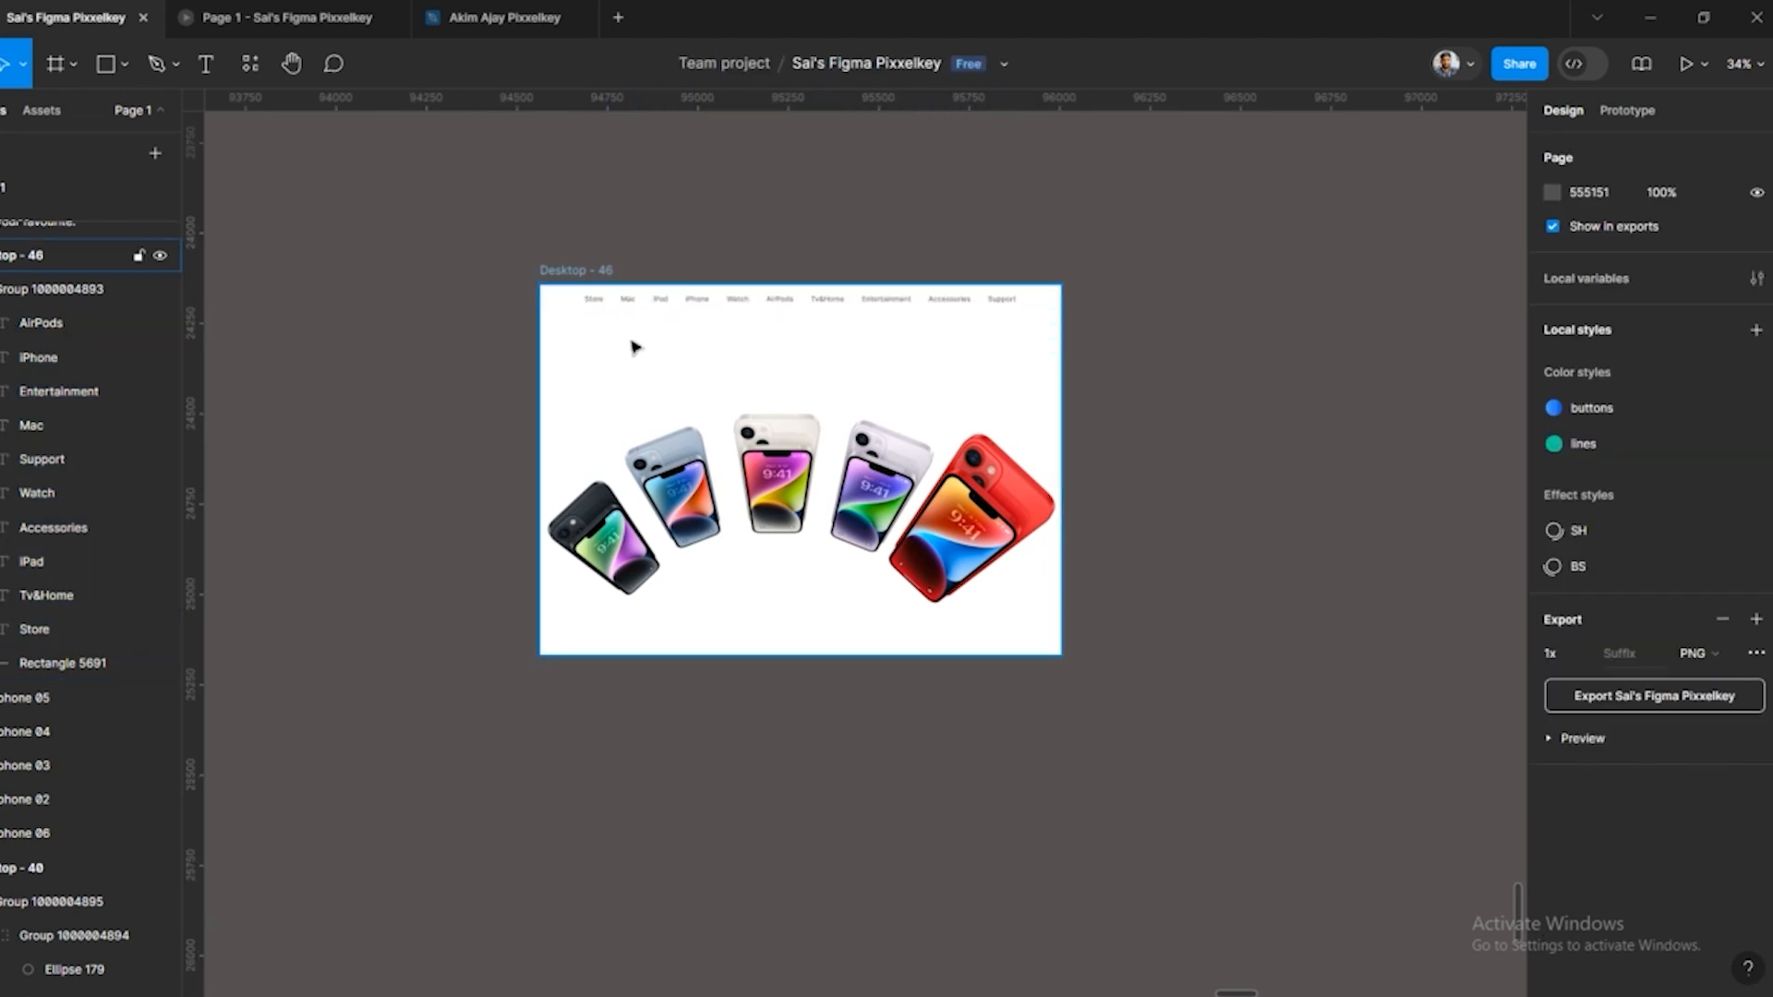
# Add the text "Buy iPhone14" above the phones in the Desktop - 46 frame
pyautogui.scroll(1, 645, 338)
pyautogui.scroll(-1, 668, 333)
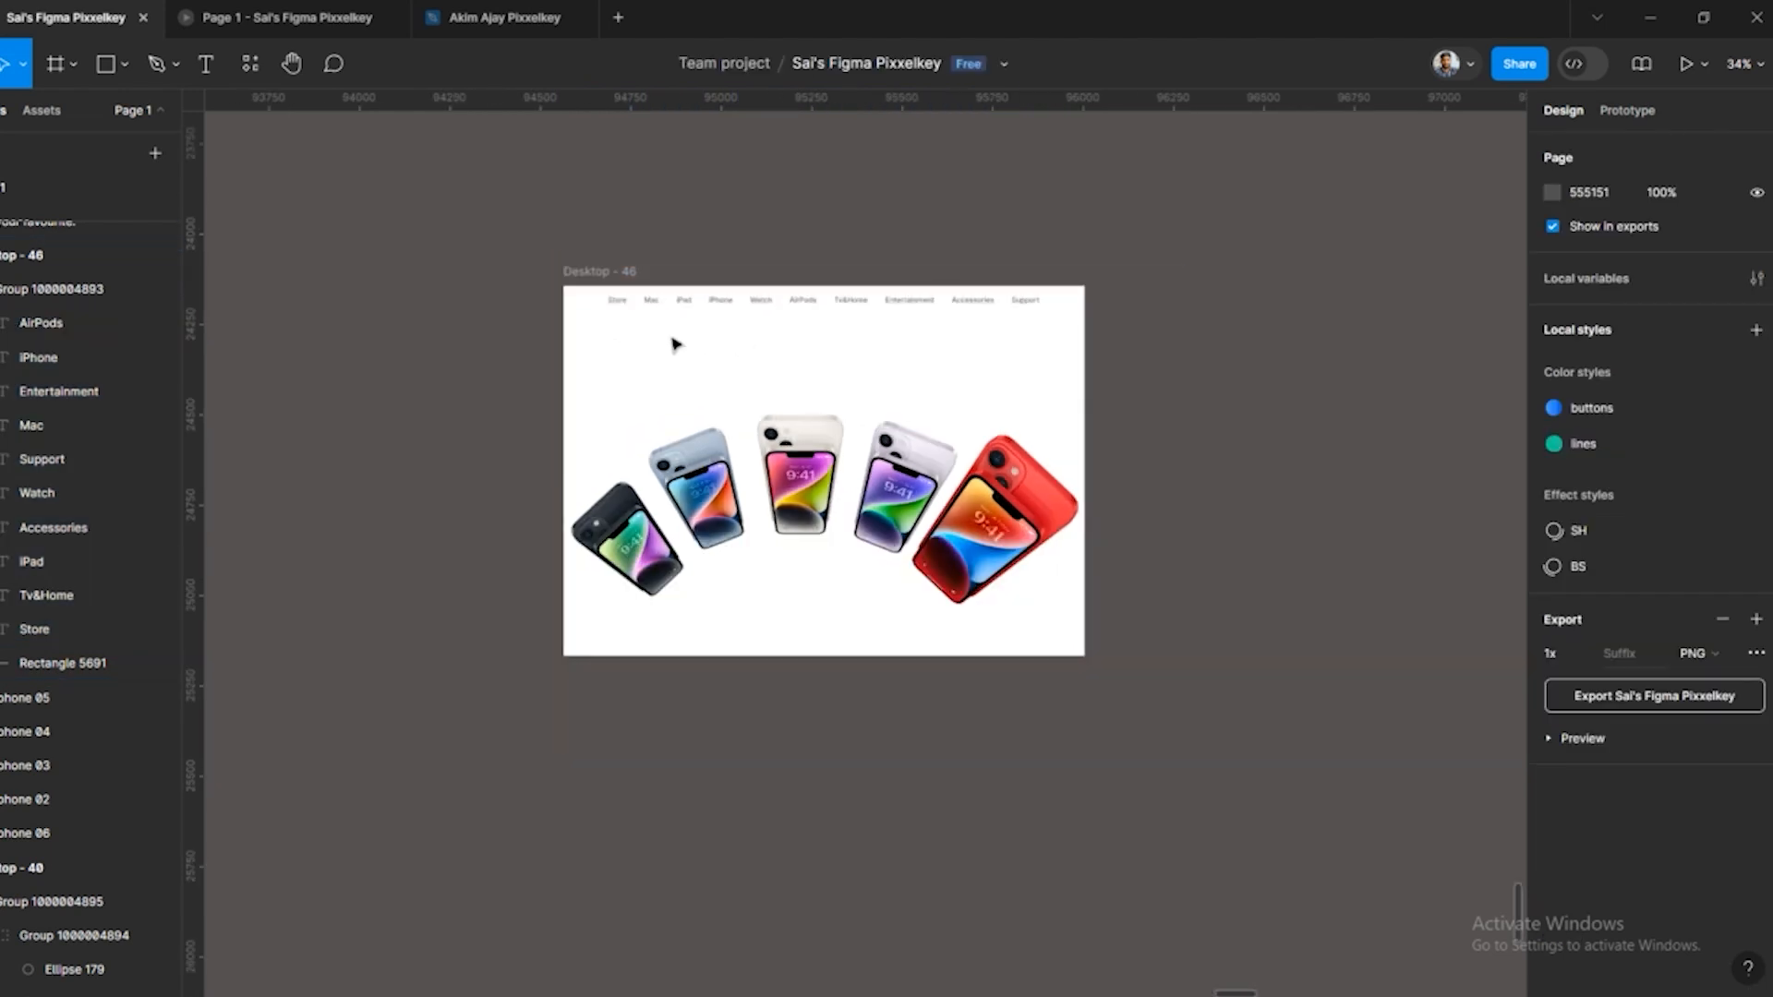
pyautogui.moveTo(689, 325); pyautogui.dragTo(634, 384)
pyautogui.scroll(-2, 624, 397)
pyautogui.moveTo(539, 417); pyautogui.dragTo(569, 407)
pyautogui.scroll(2, 602, 413)
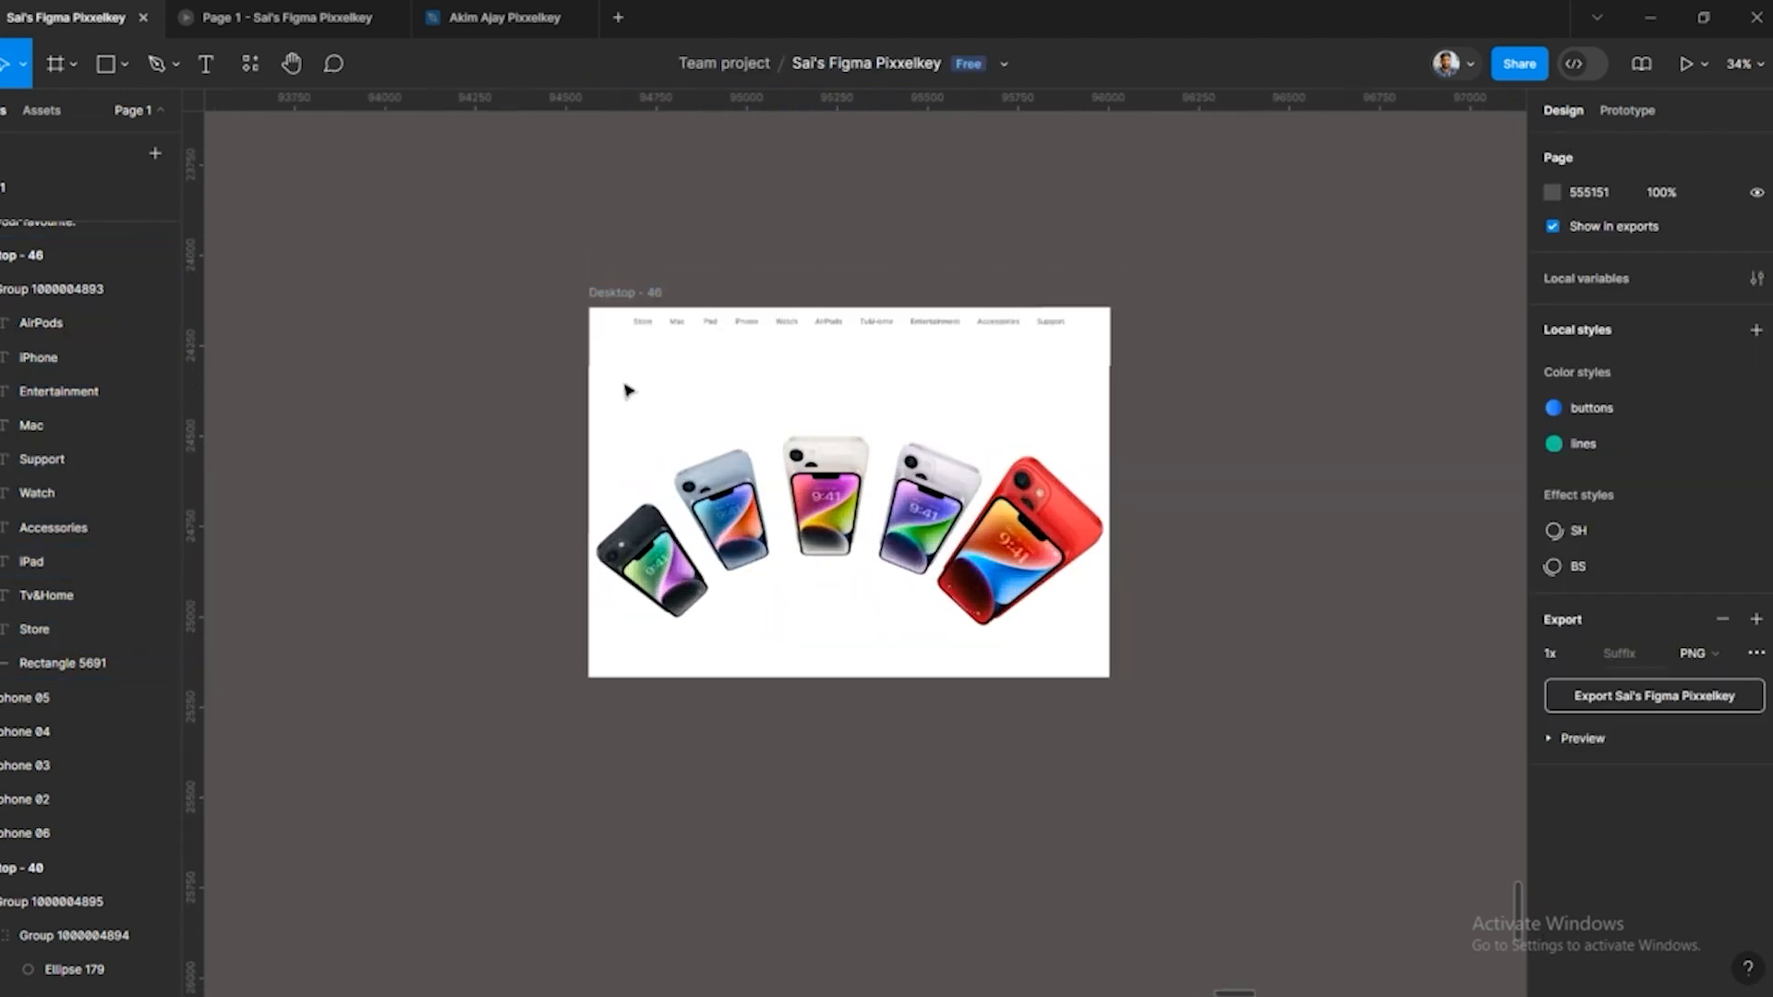
pyautogui.scroll(1, 628, 391)
pyautogui.click(661, 363)
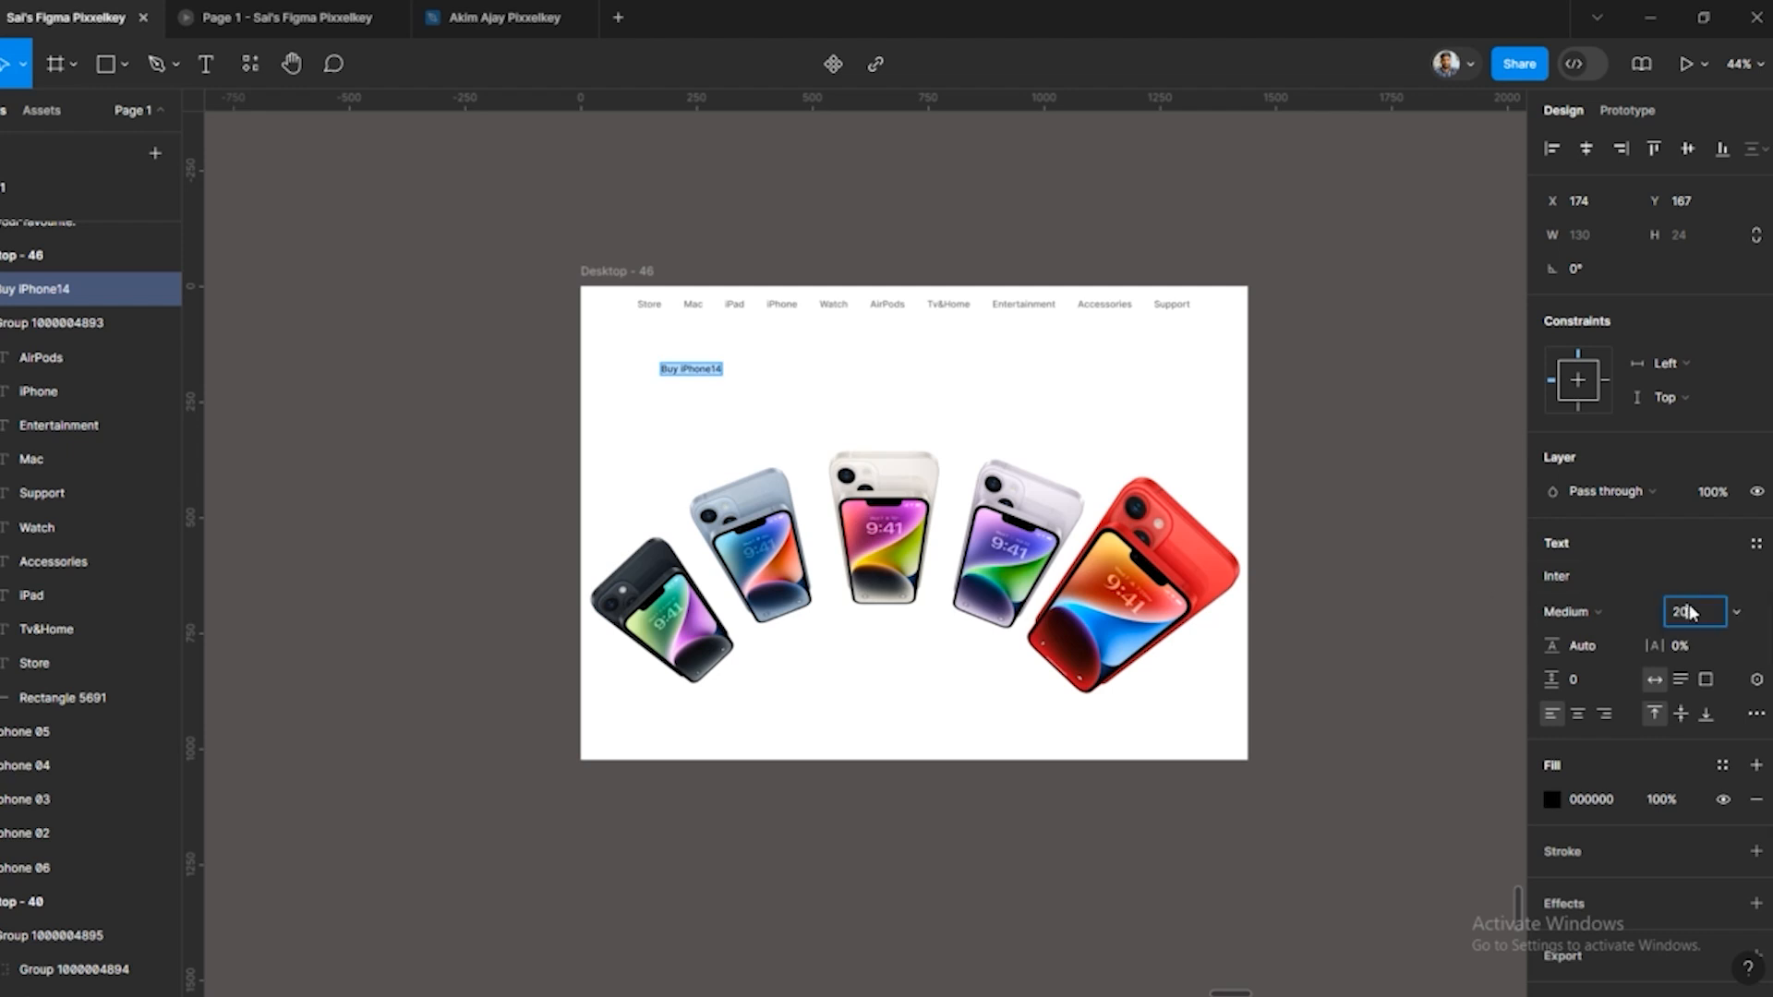
# Make the "Buy iPhone14" heading bold and set its font size to 42
pyautogui.click(1573, 612)
pyautogui.click(1586, 585)
pyautogui.scroll(3, 785, 385)
pyautogui.click(1705, 613)
pyautogui.press('Up')
pyautogui.press('Up')
pyautogui.press('Up')
pyautogui.press('Up')
pyautogui.press('Up')
pyautogui.press('Up')
pyautogui.press('Up')
pyautogui.click(914, 438)
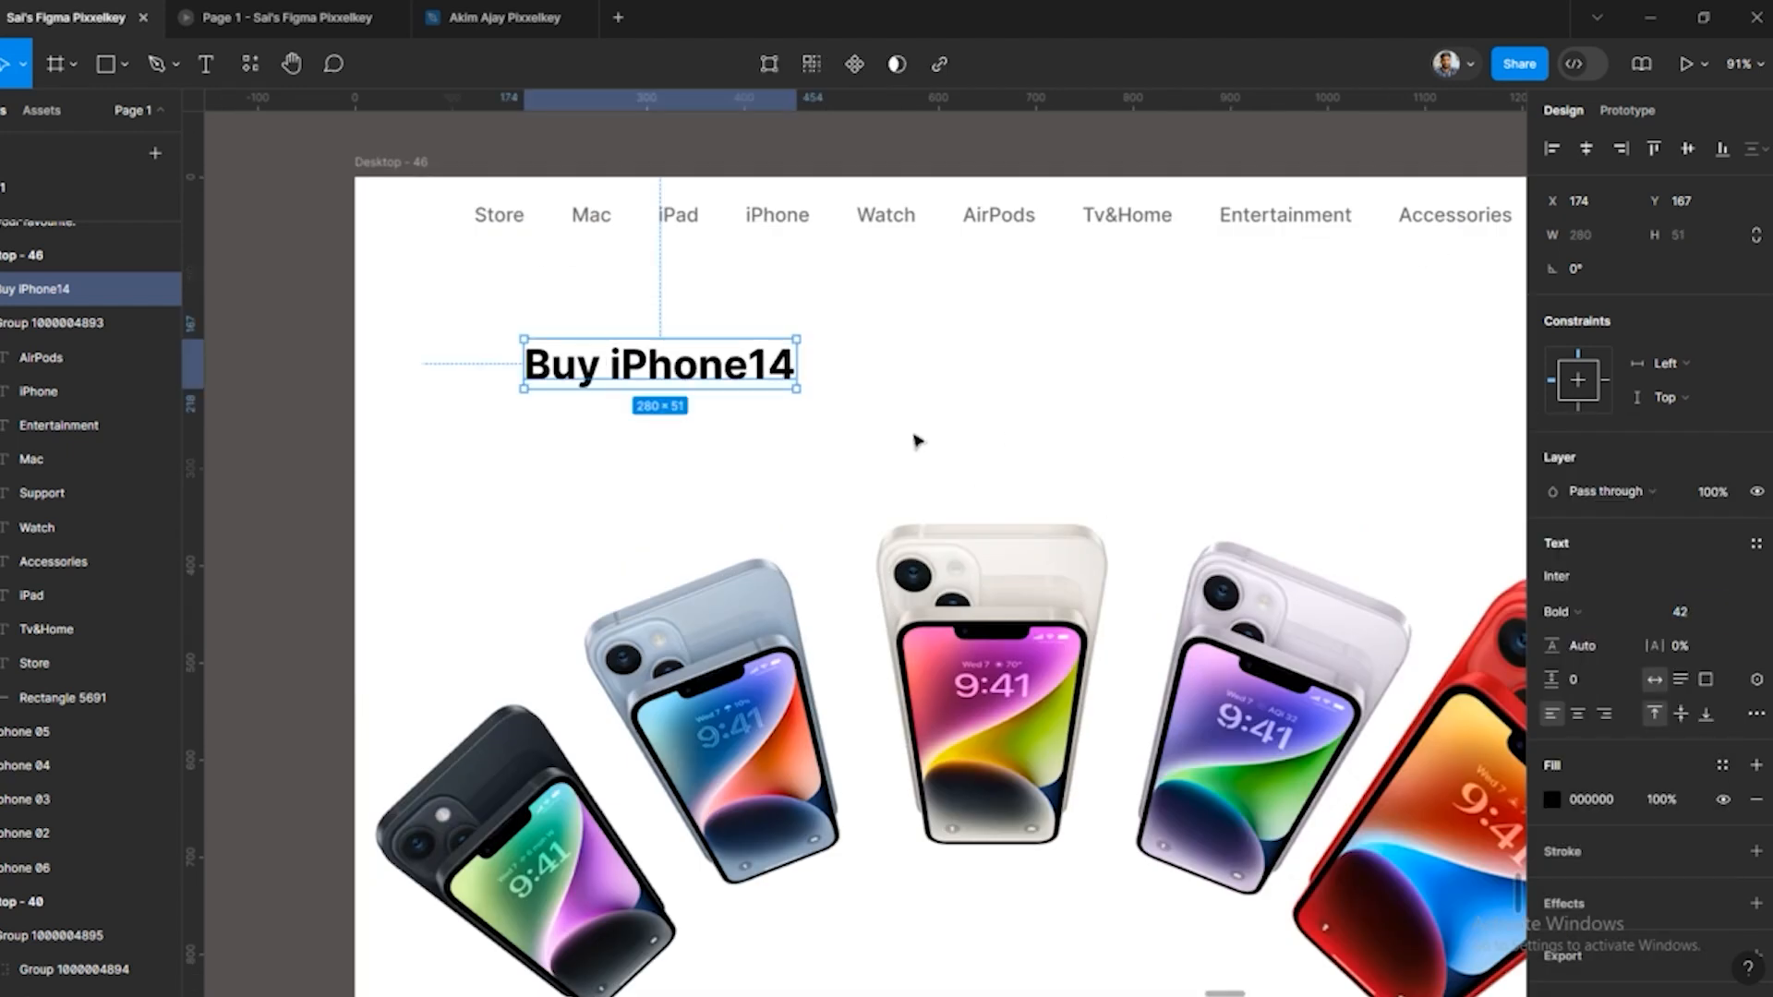
# Show the layout grid and move the heading to X 70, Y 101, in line with the first column's edge
pyautogui.hotkey('shift', 'g')
pyautogui.moveTo(699, 357); pyautogui.dragTo(574, 285)
pyautogui.scroll(-2, 591, 323)
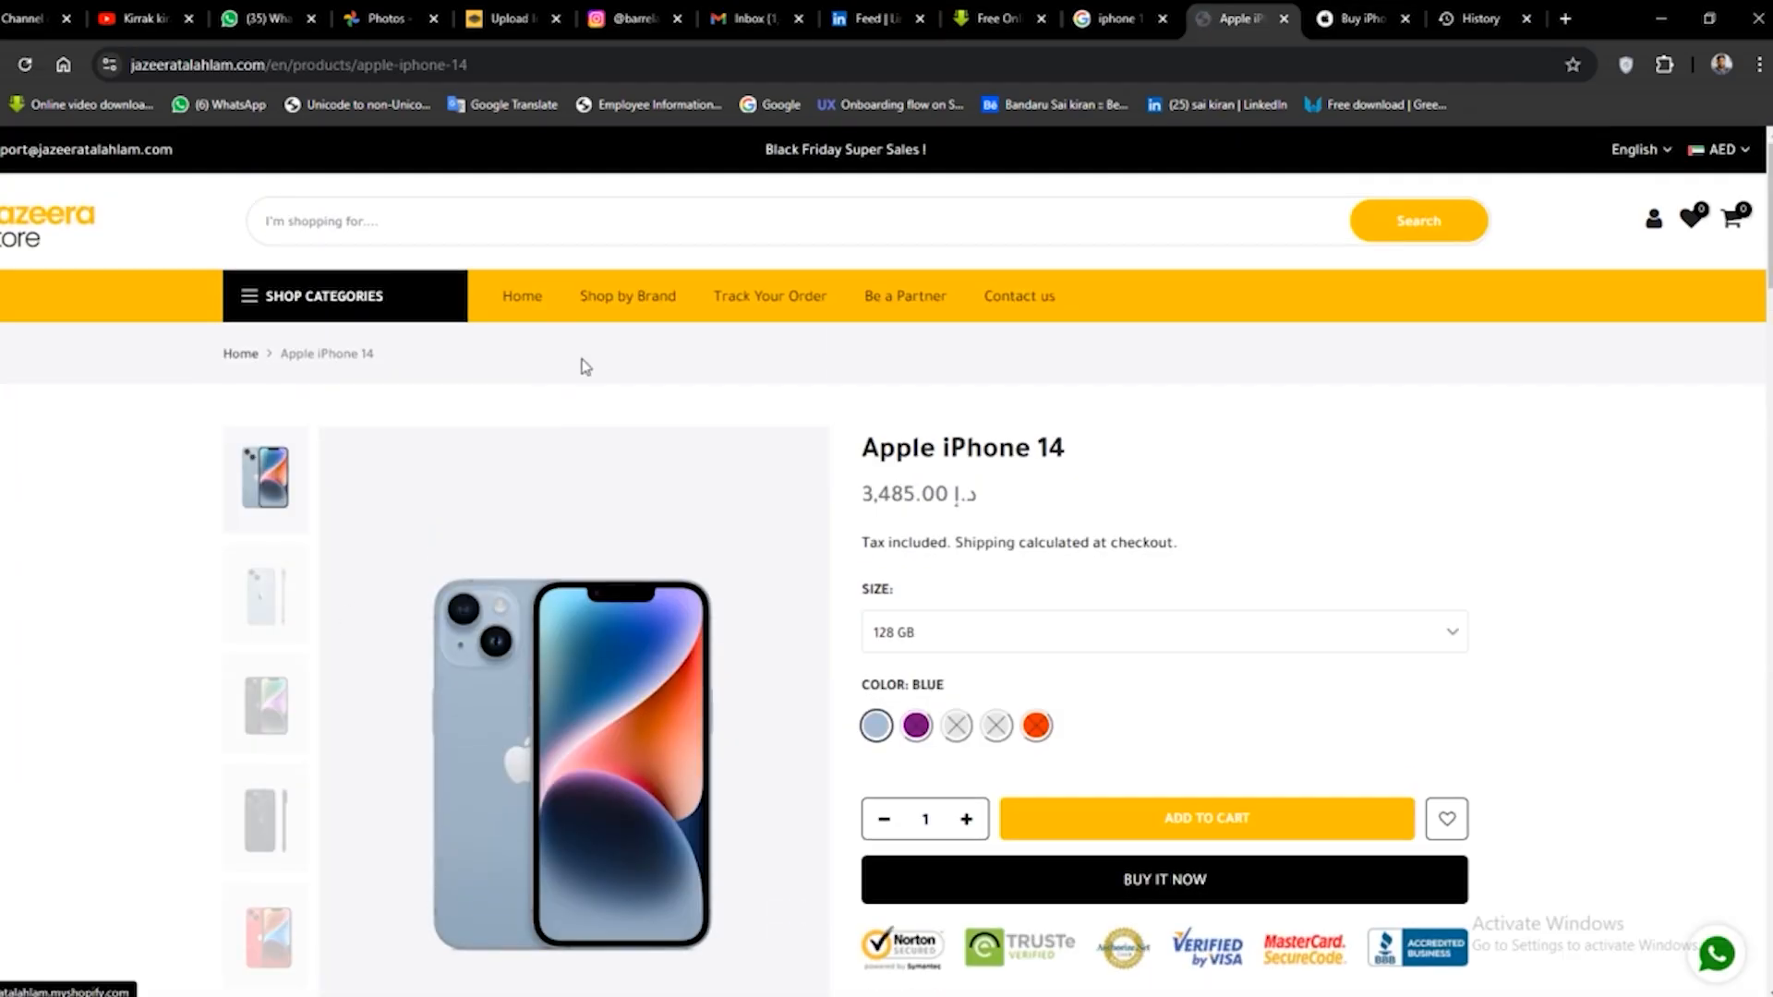
# Switch to the Buy iPhone page in the browser and copy the pricing line starting "From ₹2900.00/mo."
pyautogui.hotkey('ctrl', 'Tab')
pyautogui.moveTo(622, 374); pyautogui.dragTo(29, 294)
pyautogui.moveTo(672, 384); pyautogui.dragTo(5, 391)
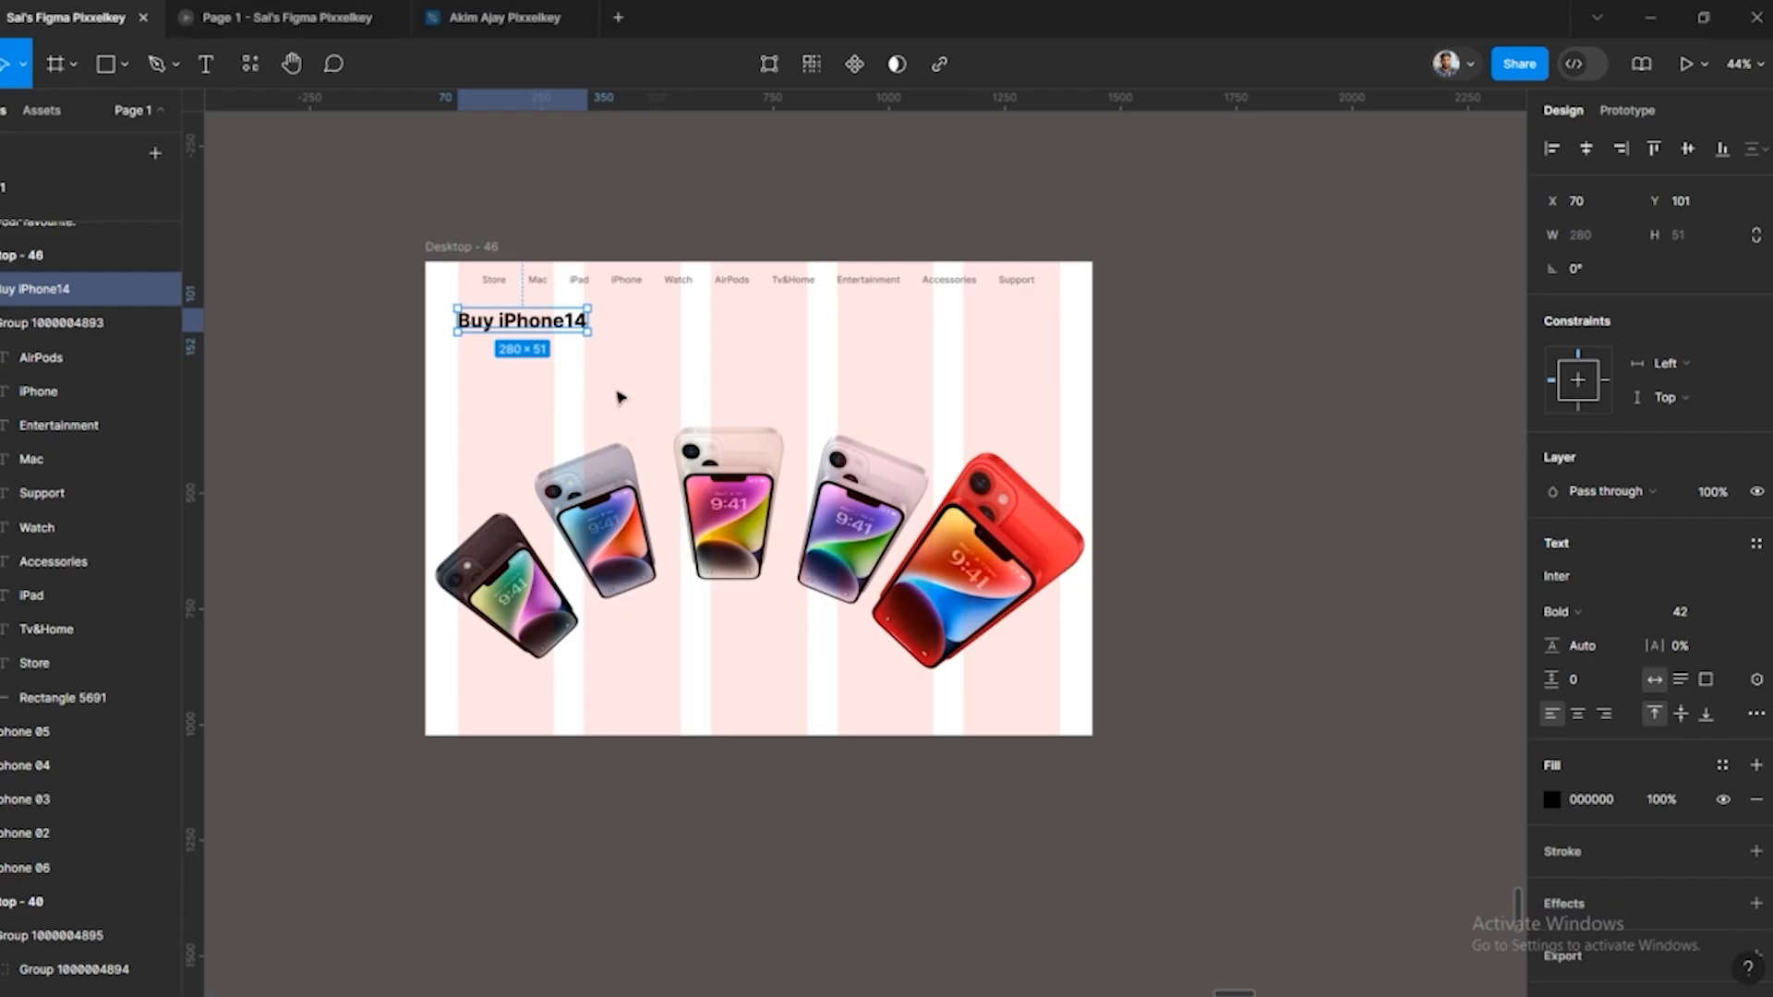
# Duplicate the heading just below itself and replace the copy's text with the copied "From ₹2900.00/mo.Per Month for 24 mo." line
pyautogui.scroll(5, 613, 396)
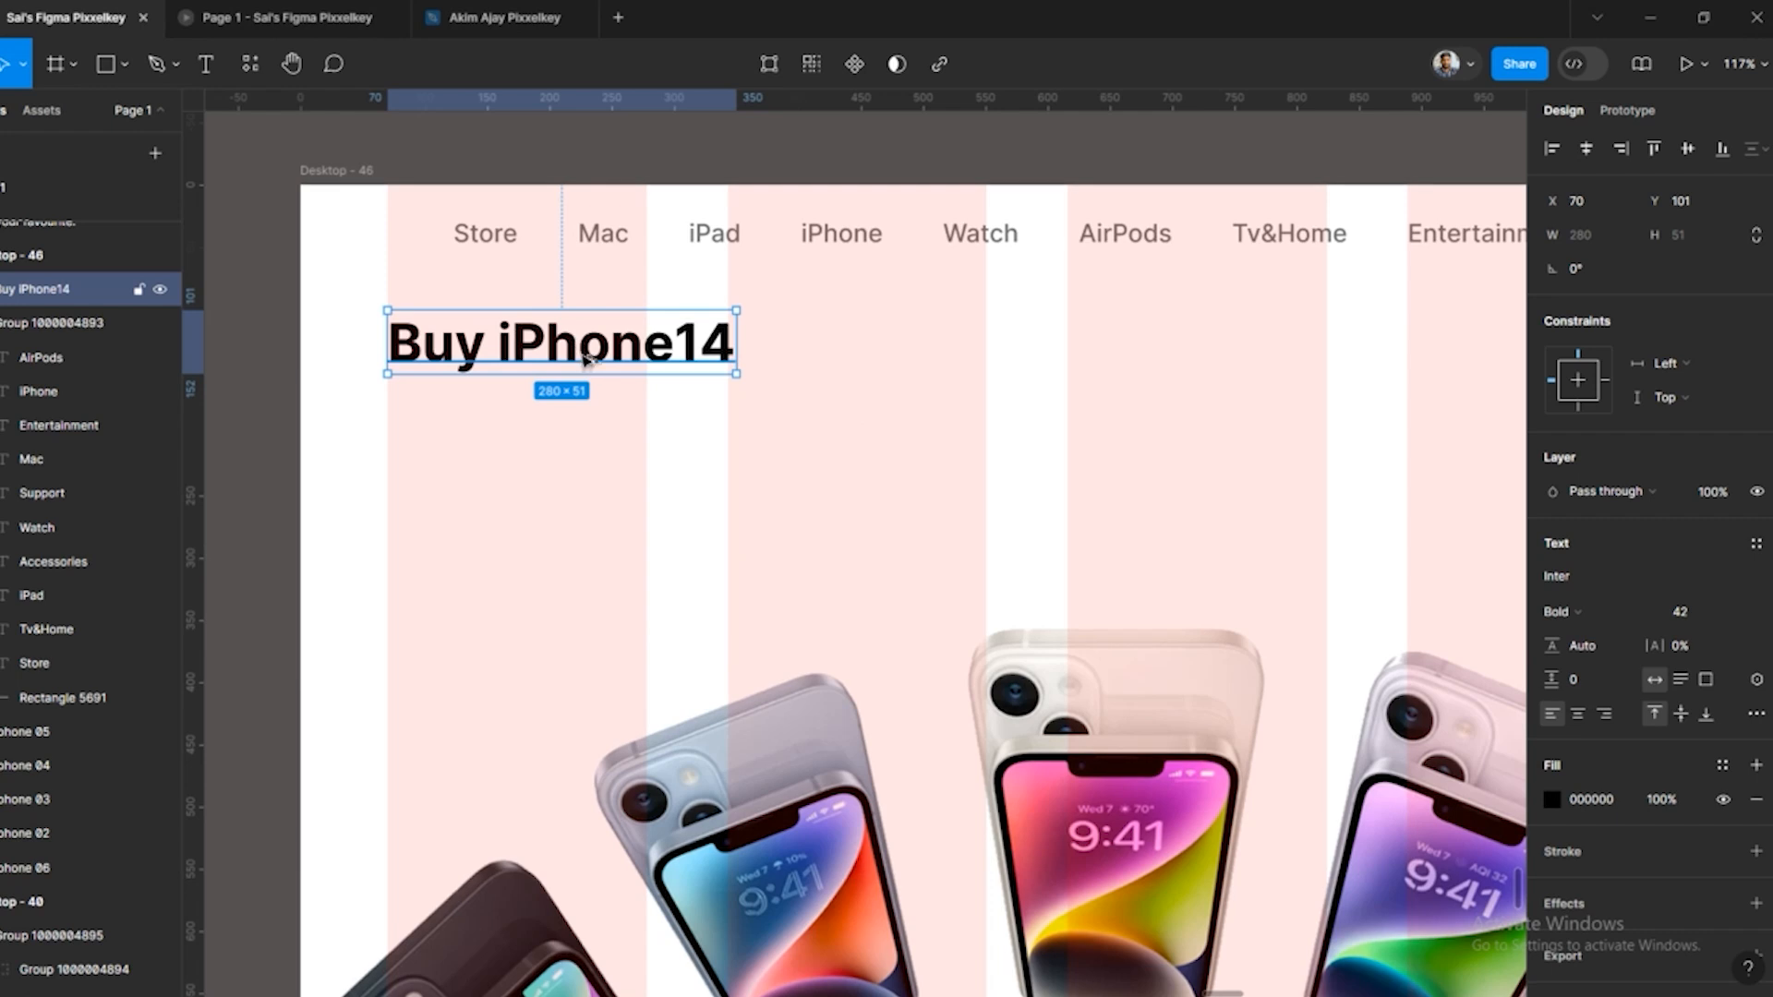
pyautogui.moveTo(577, 343); pyautogui.dragTo(573, 414)
pyautogui.doubleClick(573, 413)
pyautogui.hotkey('ctrl', 'v')
# Reduce the pricing line's font size and place it 6 px under the heading at X 70
pyautogui.hotkey('ctrl', 'a')
pyautogui.click(1691, 612)
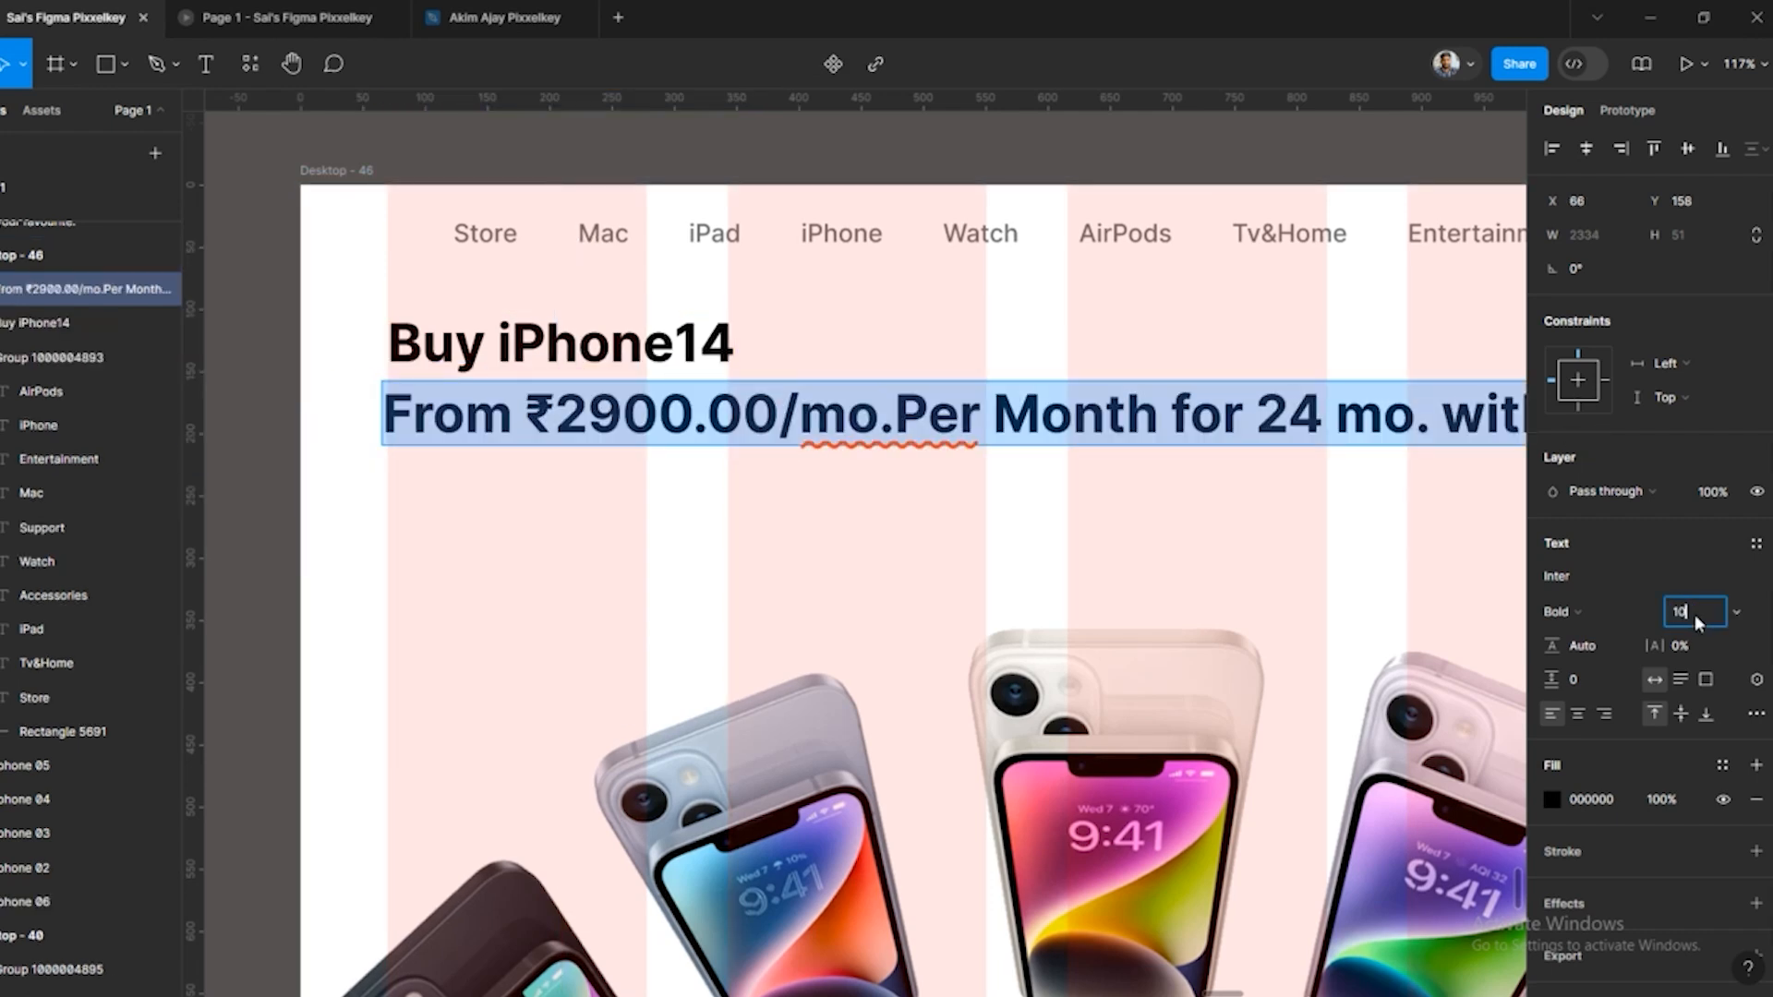
pyautogui.write('10')
pyautogui.press('Return')
pyautogui.write('8')
pyautogui.press('Return')
pyautogui.moveTo(696, 388); pyautogui.dragTo(702, 390)
# Try a lighter fill colour on the heading and pricing line together, and hide the layout grid
pyautogui.moveTo(1132, 416); pyautogui.dragTo(560, 341)
pyautogui.click(1552, 885)
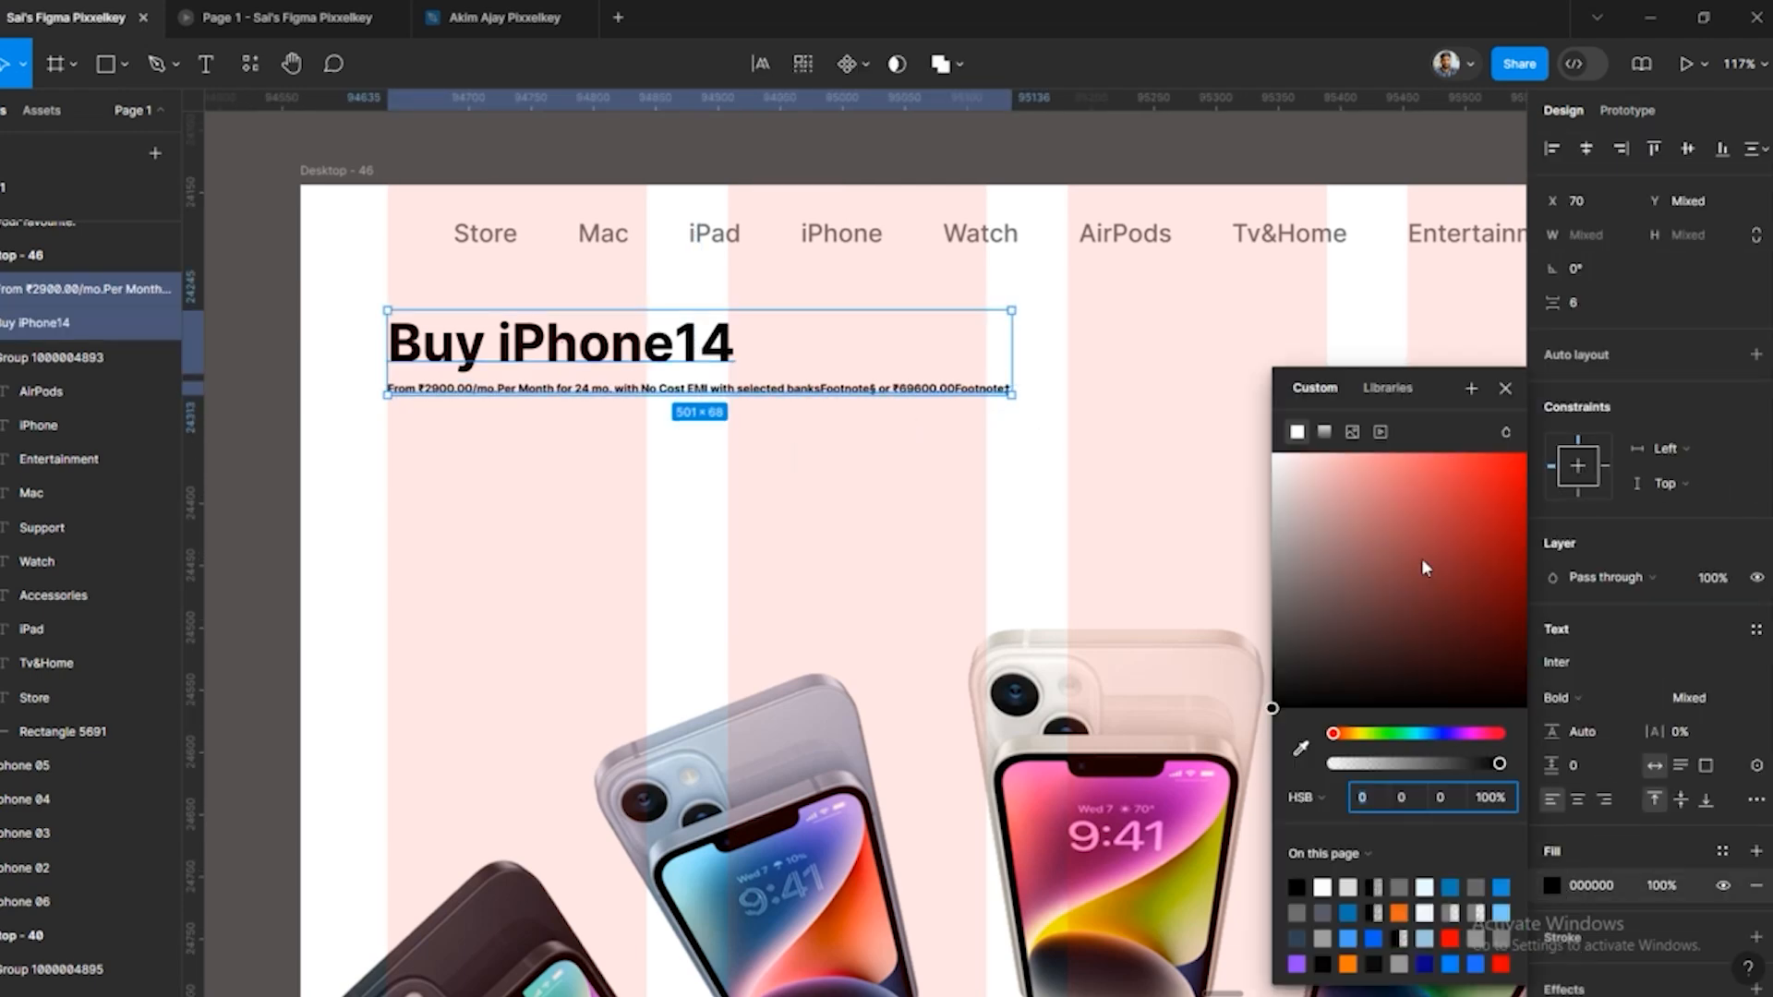
pyautogui.moveTo(1274, 709); pyautogui.dragTo(1277, 573)
pyautogui.click(910, 506)
pyautogui.hotkey('shift', 'g')
# Copy the "Pick your favourite." text and Colour swatch group from beside the page and paste them into the Desktop - 46 frame
pyautogui.scroll(-5, 812, 454)
pyautogui.moveTo(1407, 370); pyautogui.dragTo(1135, 413)
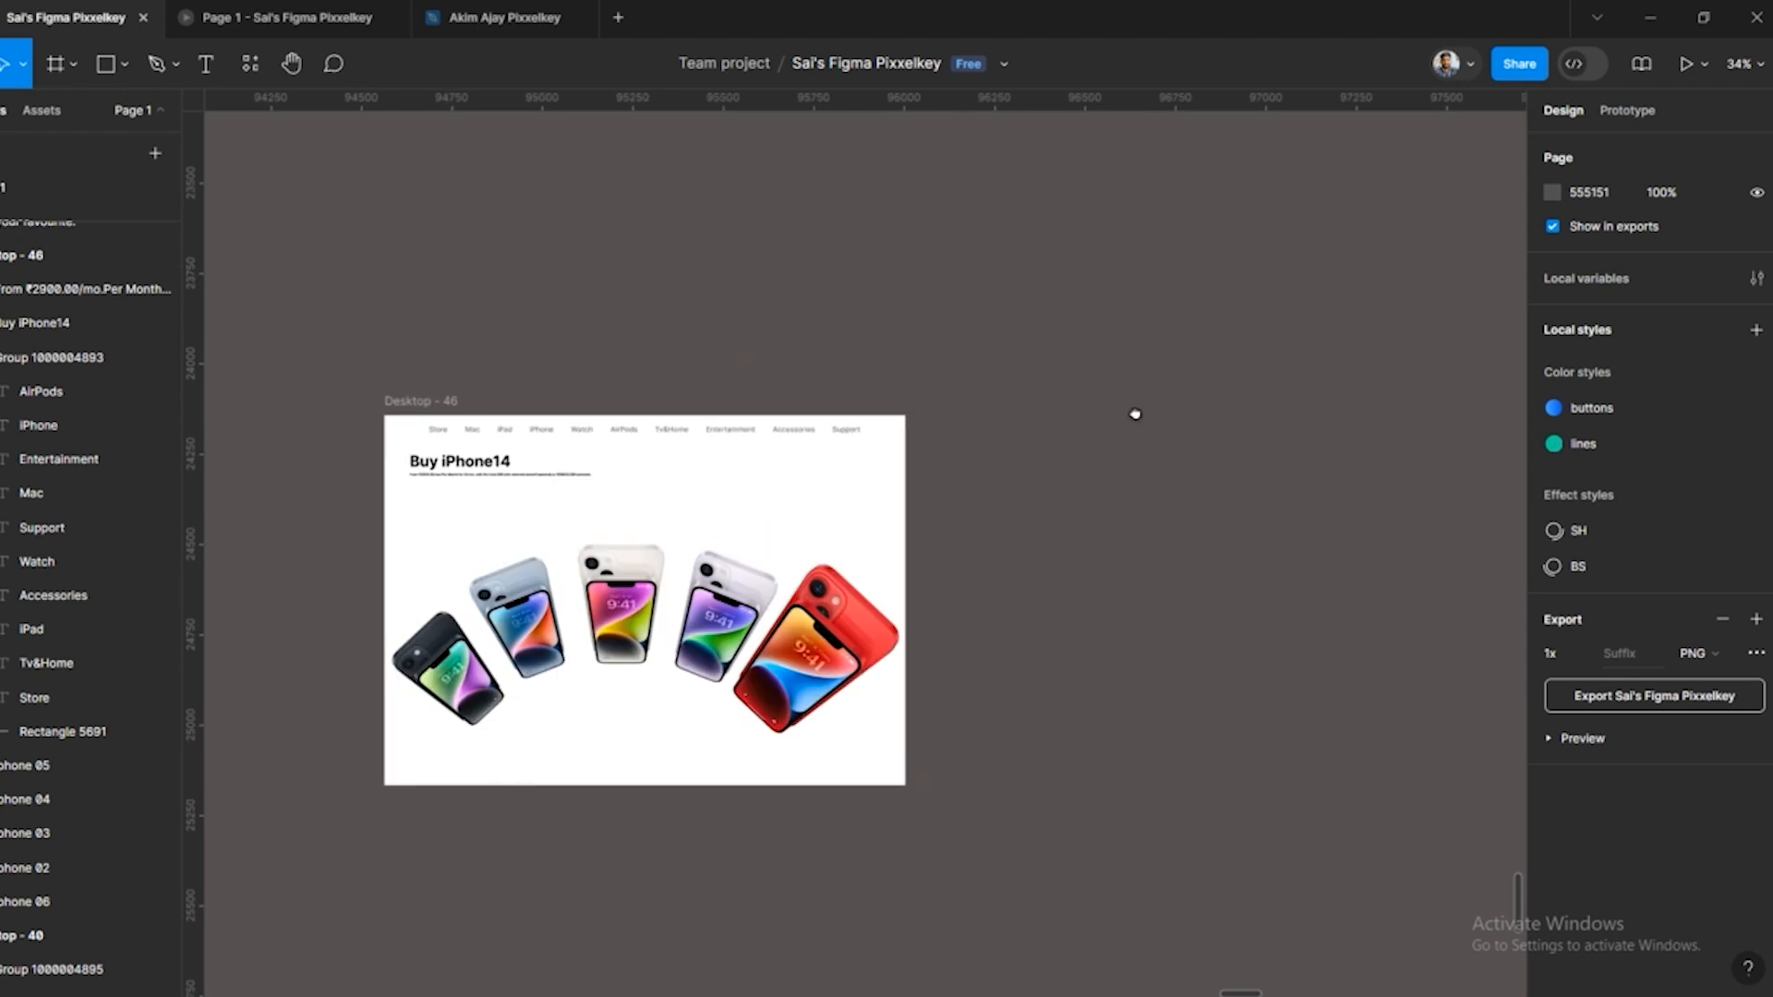
pyautogui.scroll(-3, 1209, 412)
pyautogui.click(1445, 523)
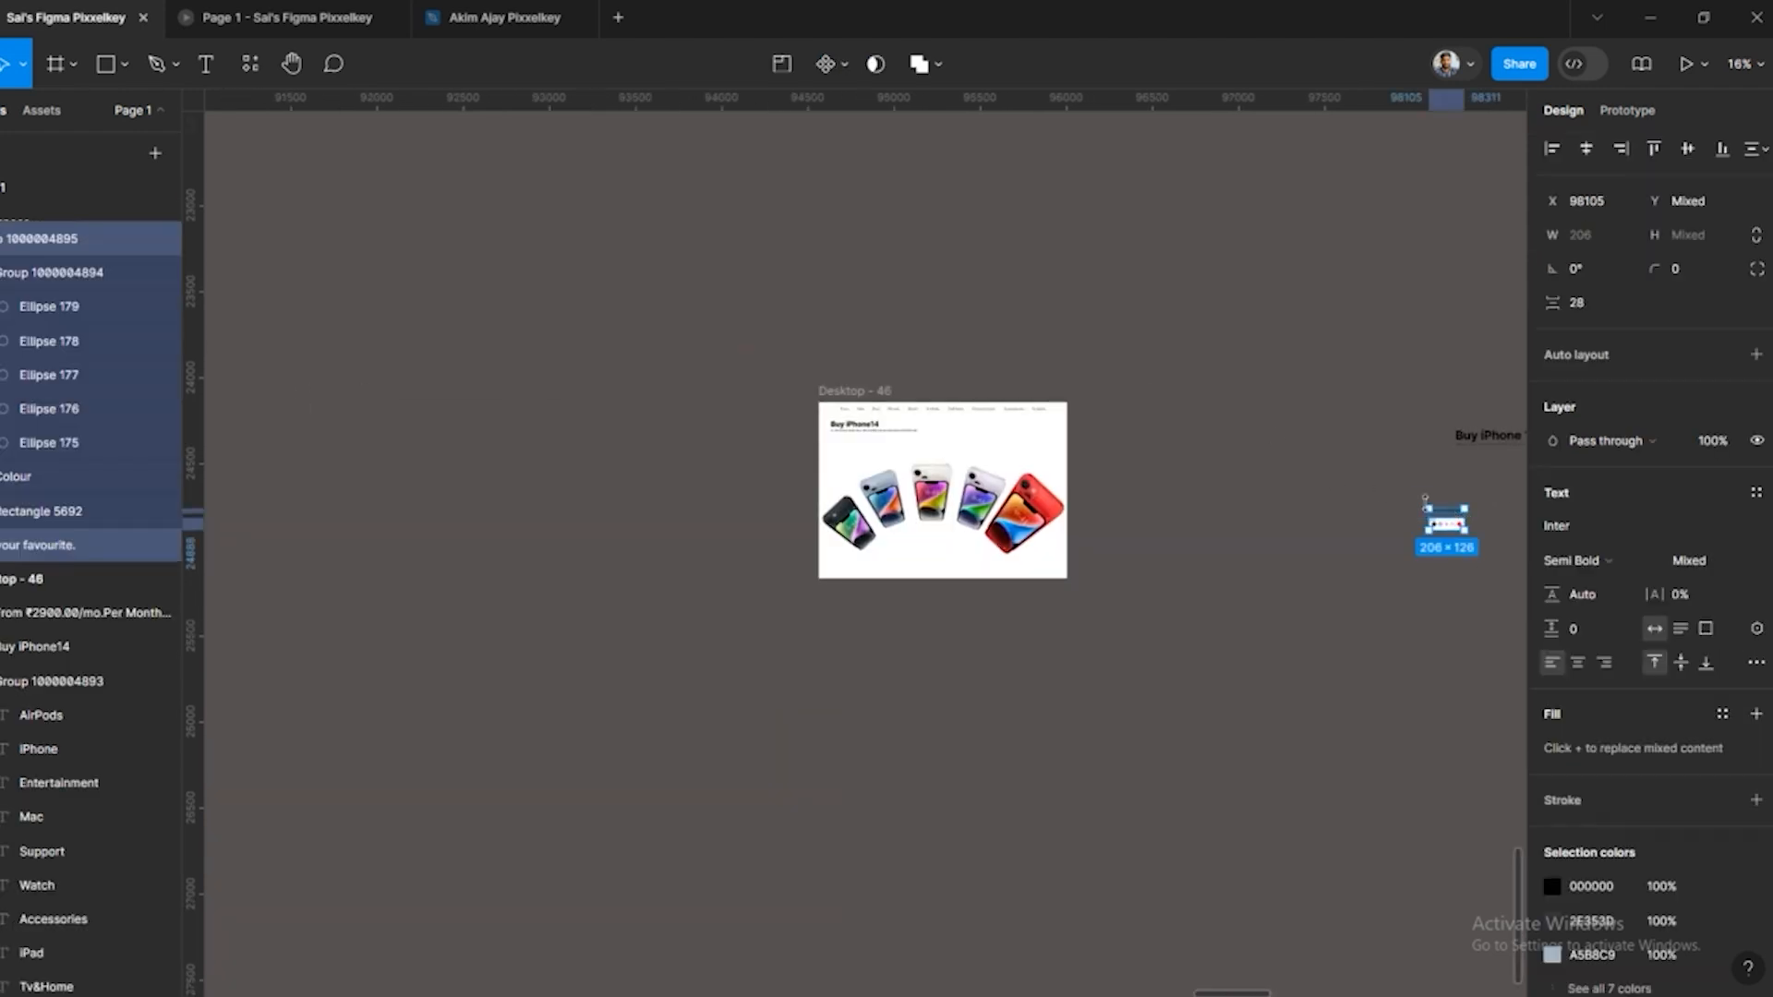
pyautogui.press('Escape')
pyautogui.scroll(3, 1021, 407)
pyautogui.hotkey('ctrl', 'v')
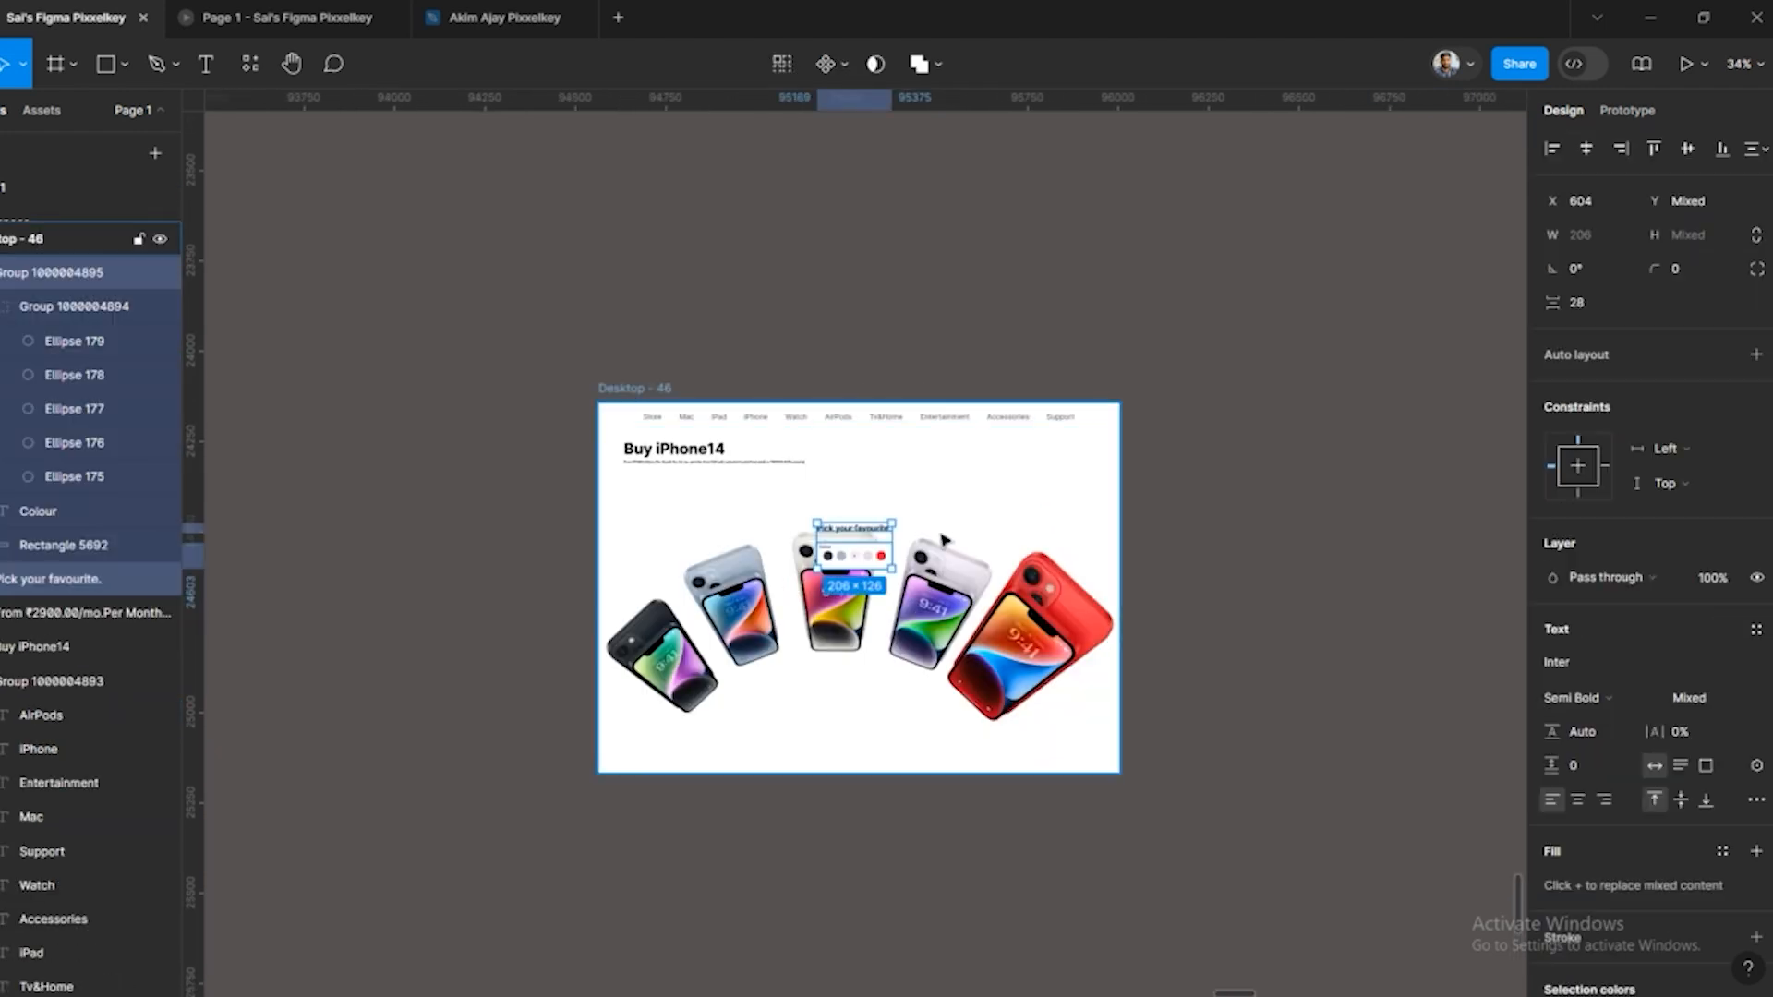
# Show the layout grid and move the pasted text and colour swatches into the fifth column, level with the Buy iPhone14 heading
pyautogui.scroll(4, 928, 540)
pyautogui.moveTo(812, 583); pyautogui.dragTo(1257, 393)
pyautogui.hotkey('ctrl', 'shift', '4')
pyautogui.click(1295, 393)
pyautogui.scroll(4, 1288, 393)
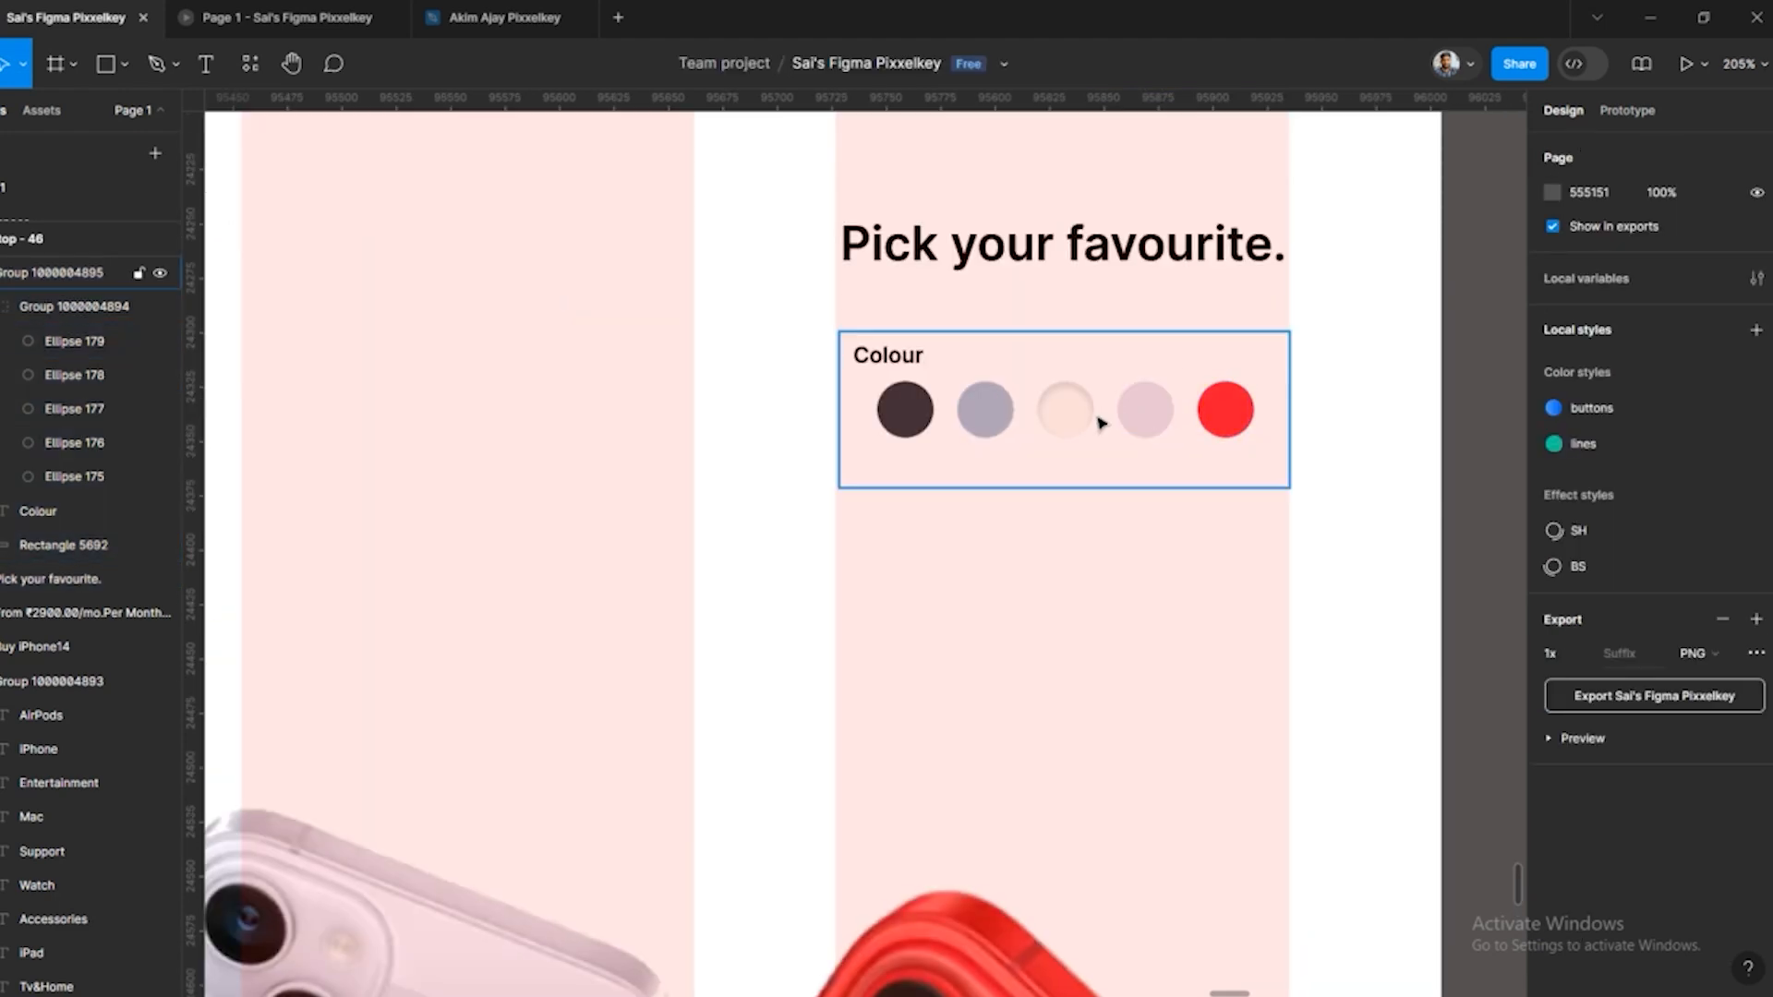
pyautogui.click(1061, 418)
pyautogui.keyDown('shift'); pyautogui.click(1145, 410); pyautogui.keyUp('shift')
pyautogui.keyDown('shift'); pyautogui.click(1212, 414); pyautogui.keyUp('shift')
pyautogui.keyDown('shift'); pyautogui.click(984, 416); pyautogui.keyUp('shift')
pyautogui.keyDown('shift'); pyautogui.click(918, 420); pyautogui.keyUp('shift')
pyautogui.scroll(-3, 1075, 492)
pyautogui.click(1282, 455)
pyautogui.scroll(-2, 1114, 455)
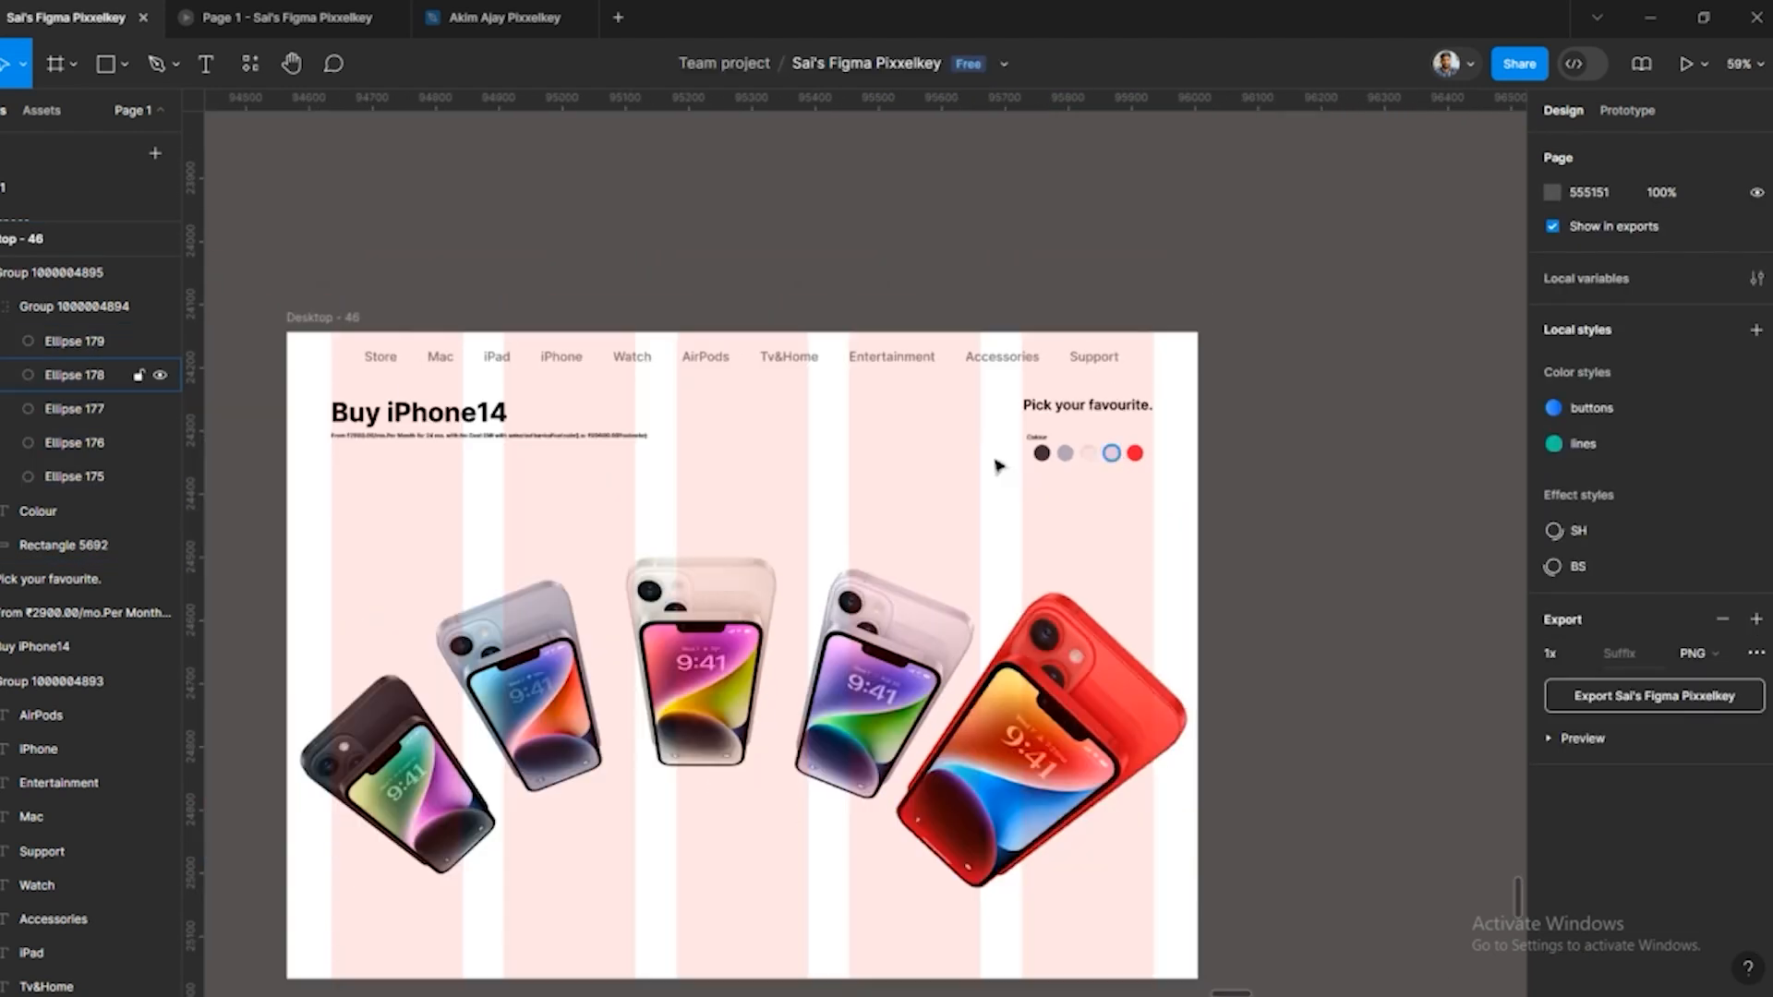
pyautogui.moveTo(929, 511); pyautogui.dragTo(867, 390)
pyautogui.scroll(-1, 889, 430)
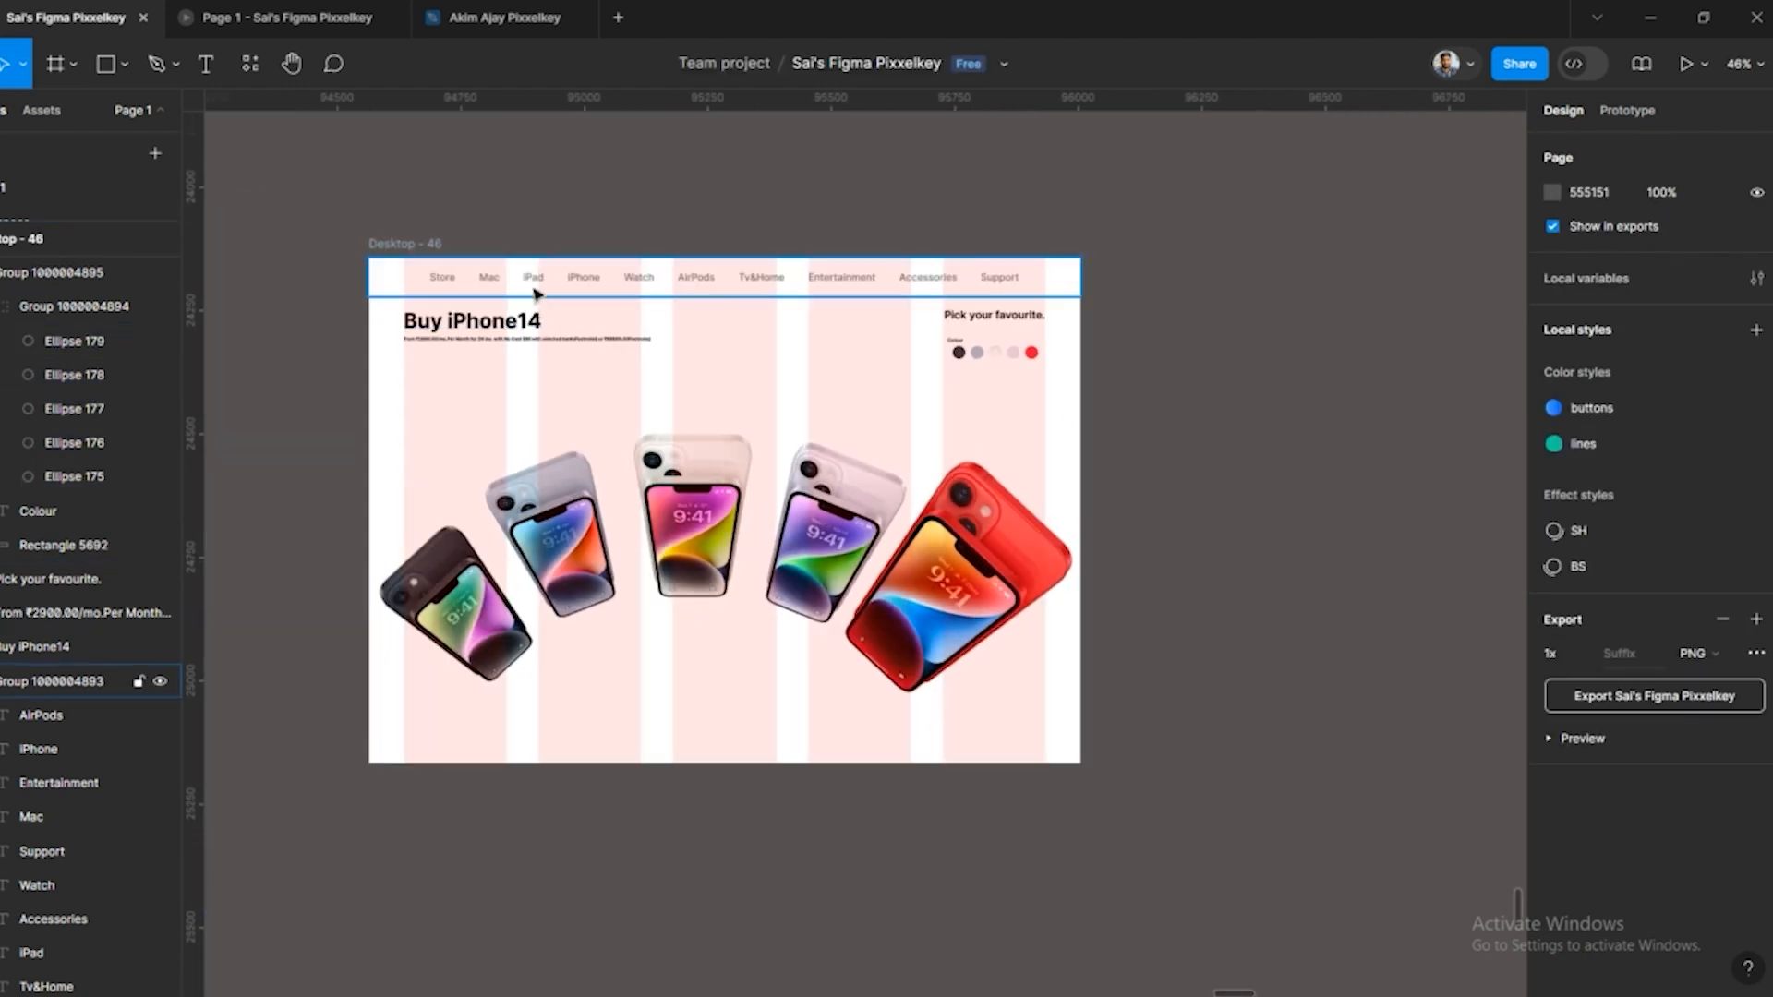
# Remove the existing prototype interactions from the colour swatches in Desktop - 46
pyautogui.click(434, 246)
pyautogui.click(1627, 110)
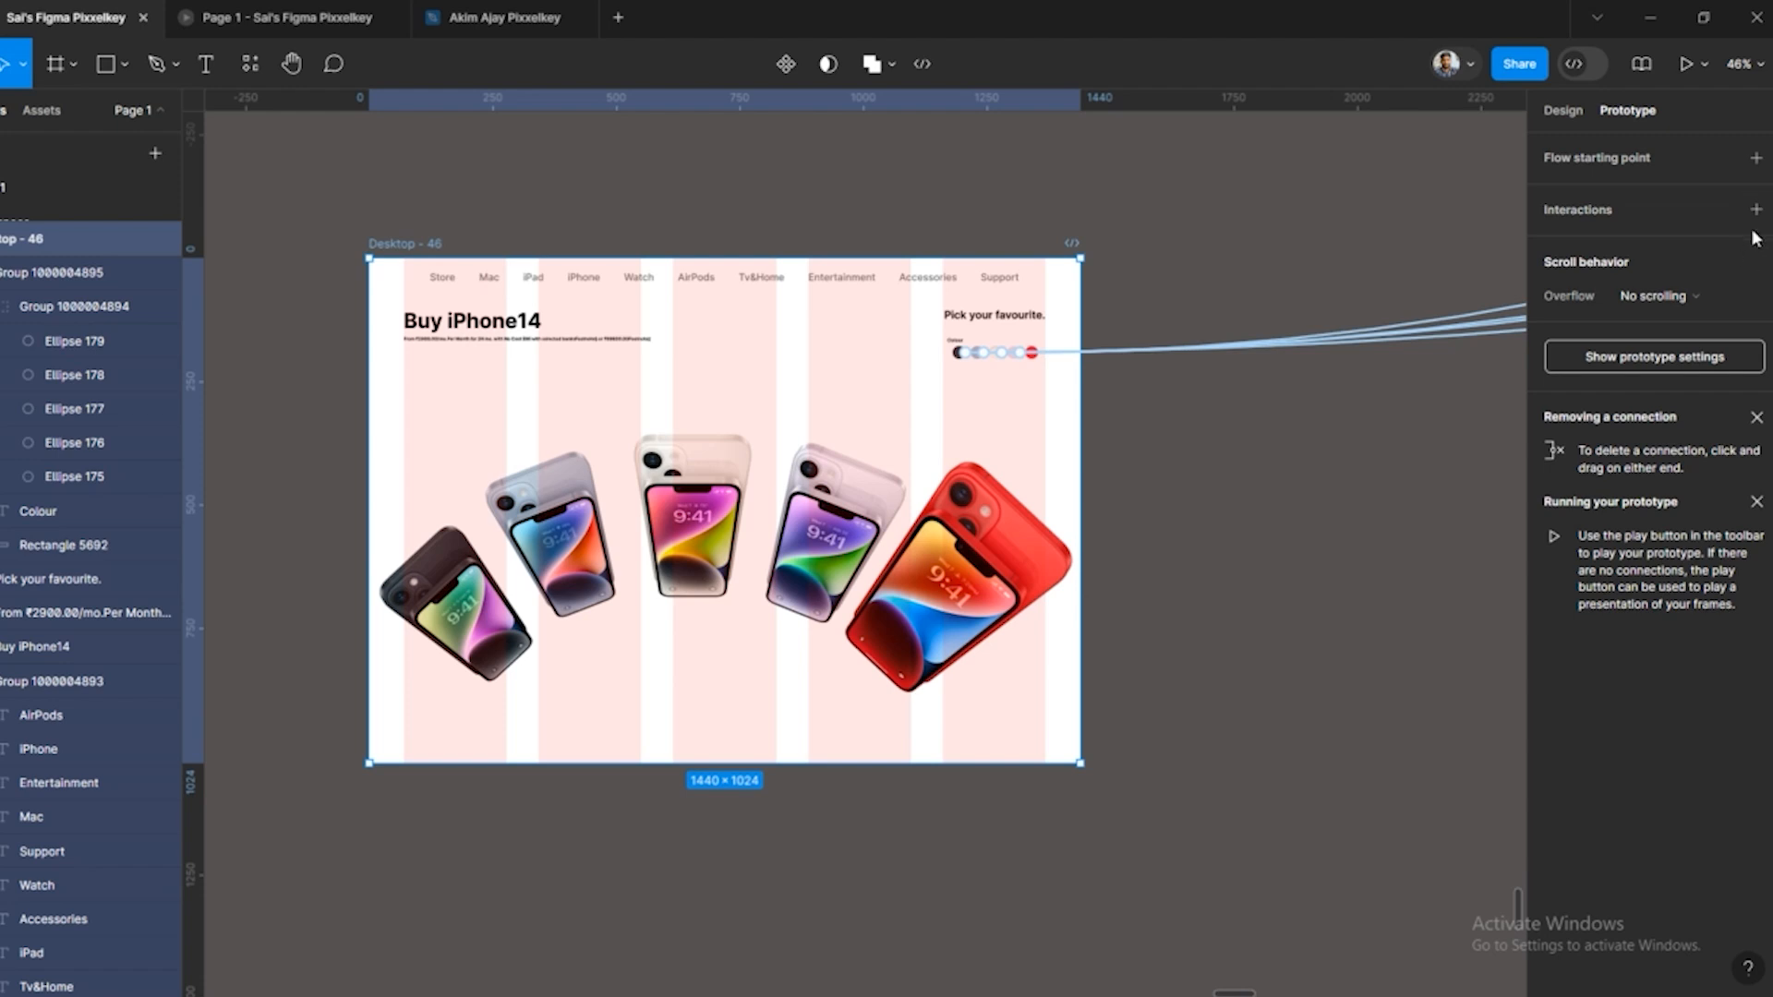
pyautogui.click(1209, 349)
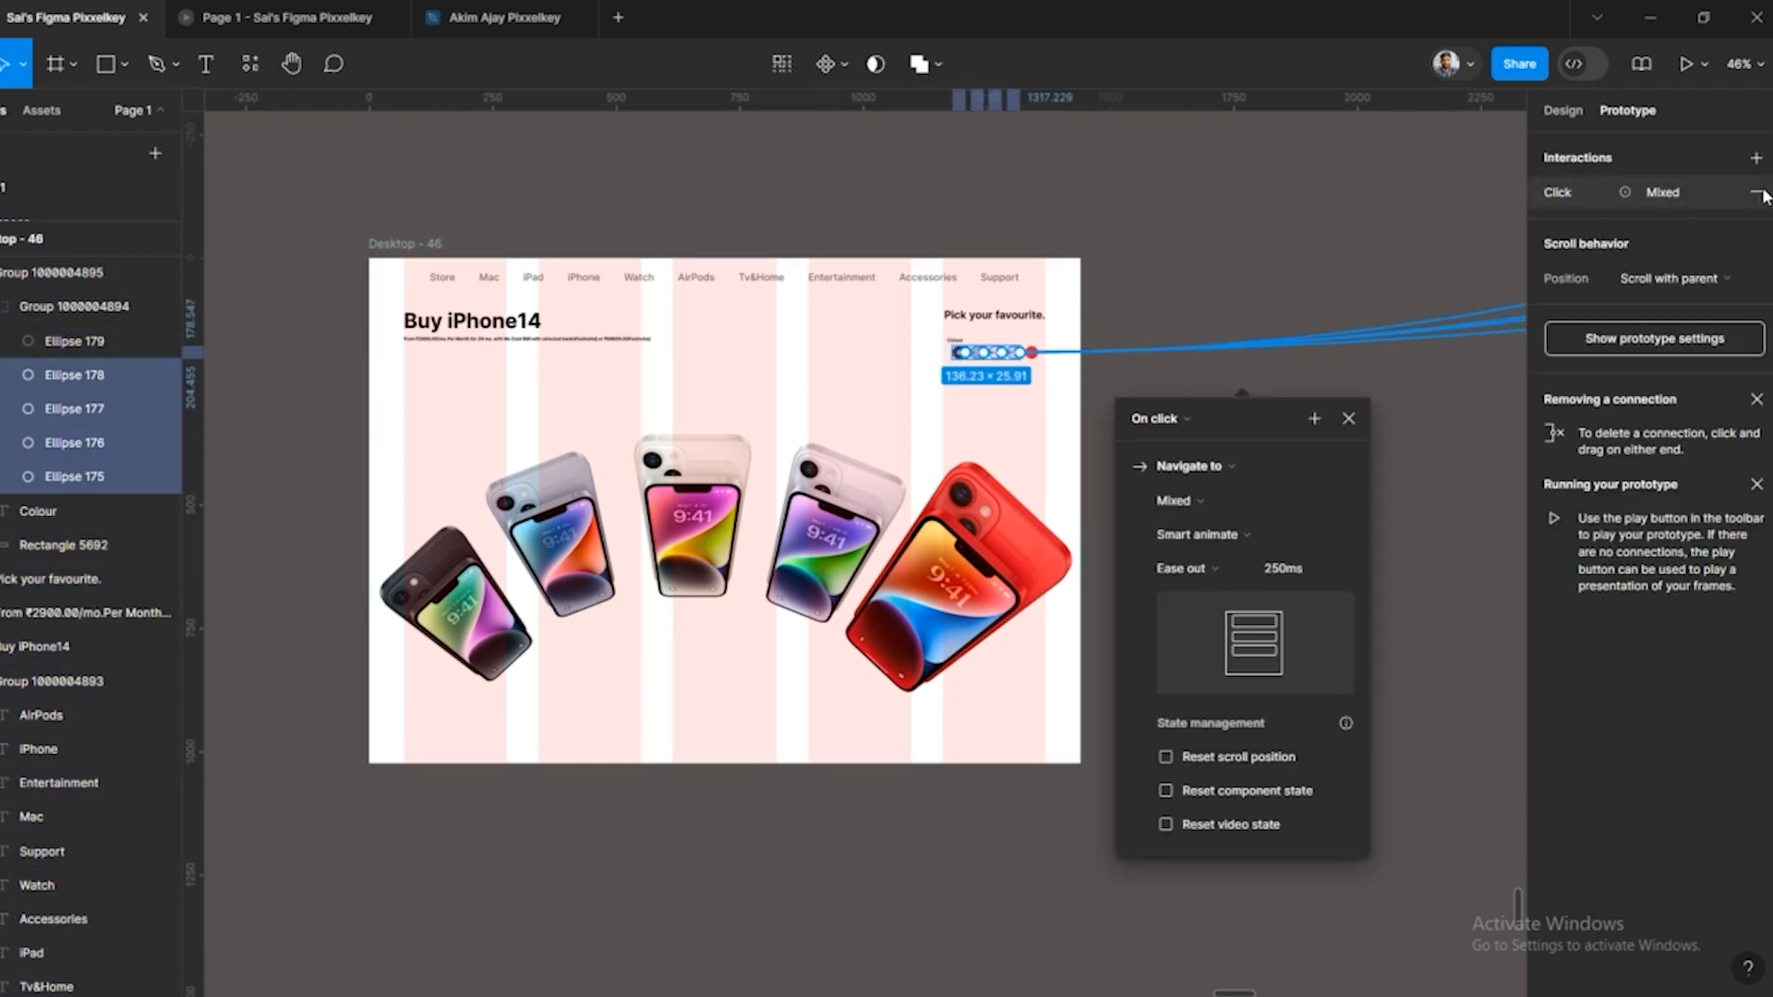
pyautogui.click(1757, 194)
pyautogui.click(1151, 340)
pyautogui.click(384, 245)
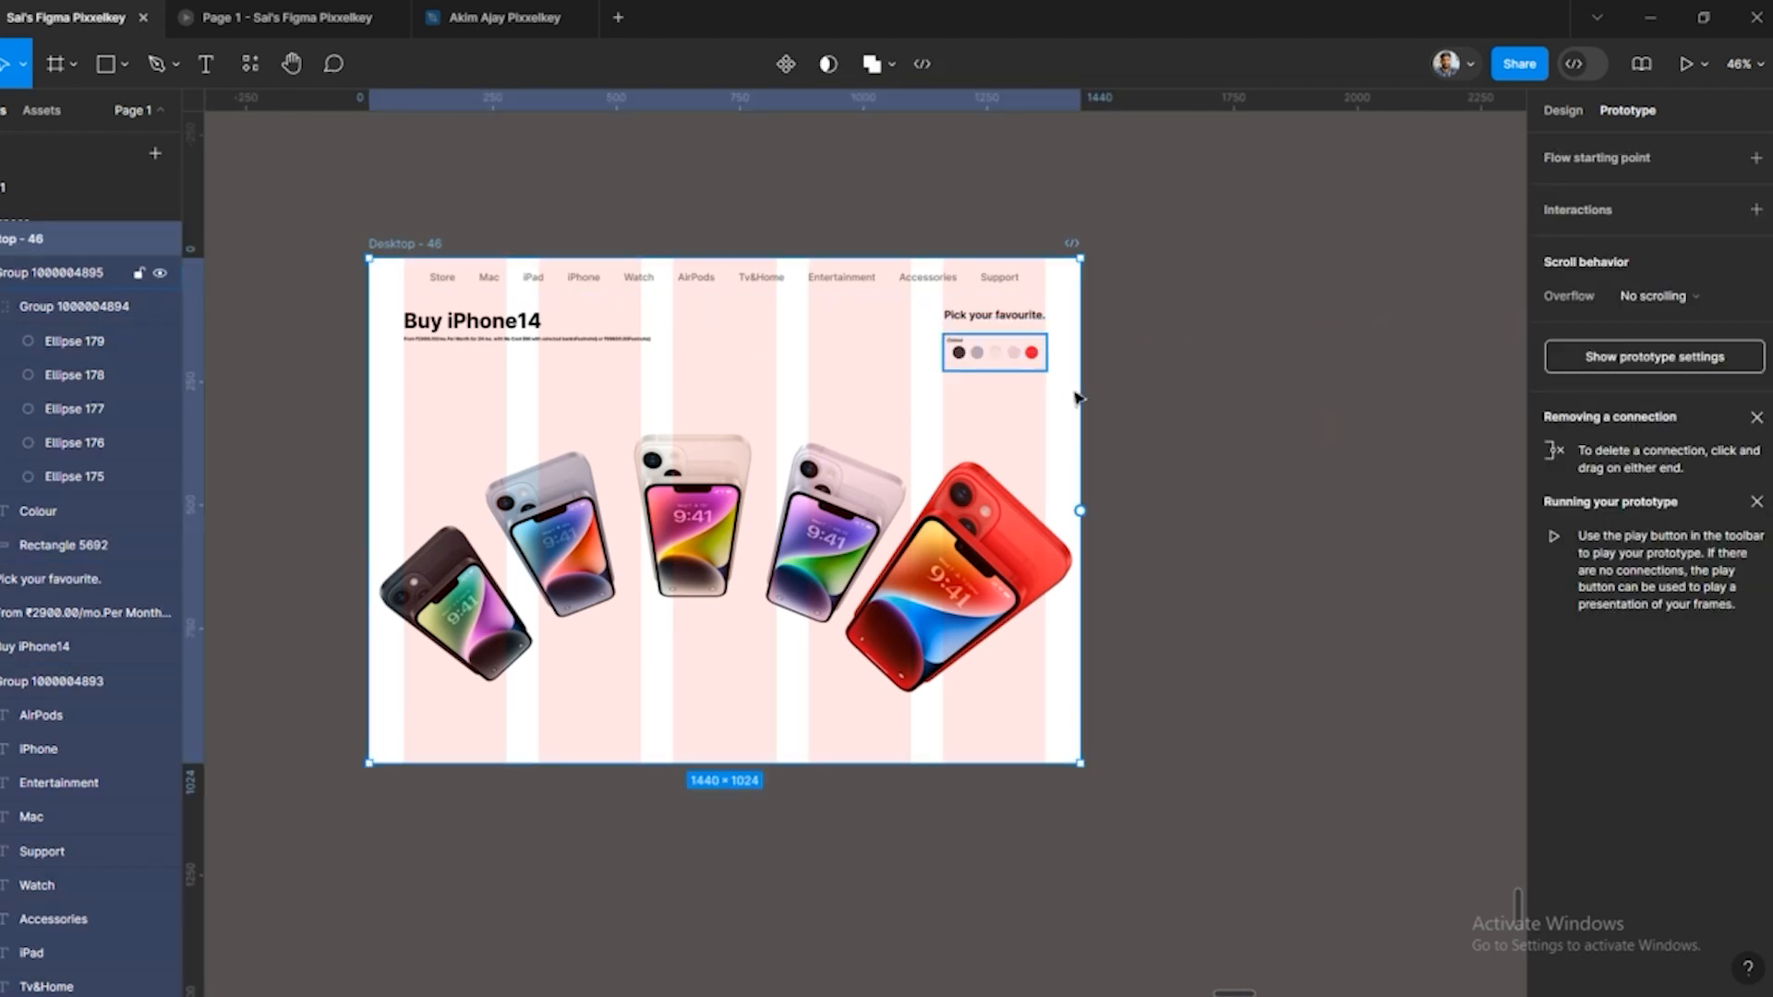
pyautogui.click(1021, 362)
pyautogui.click(1123, 406)
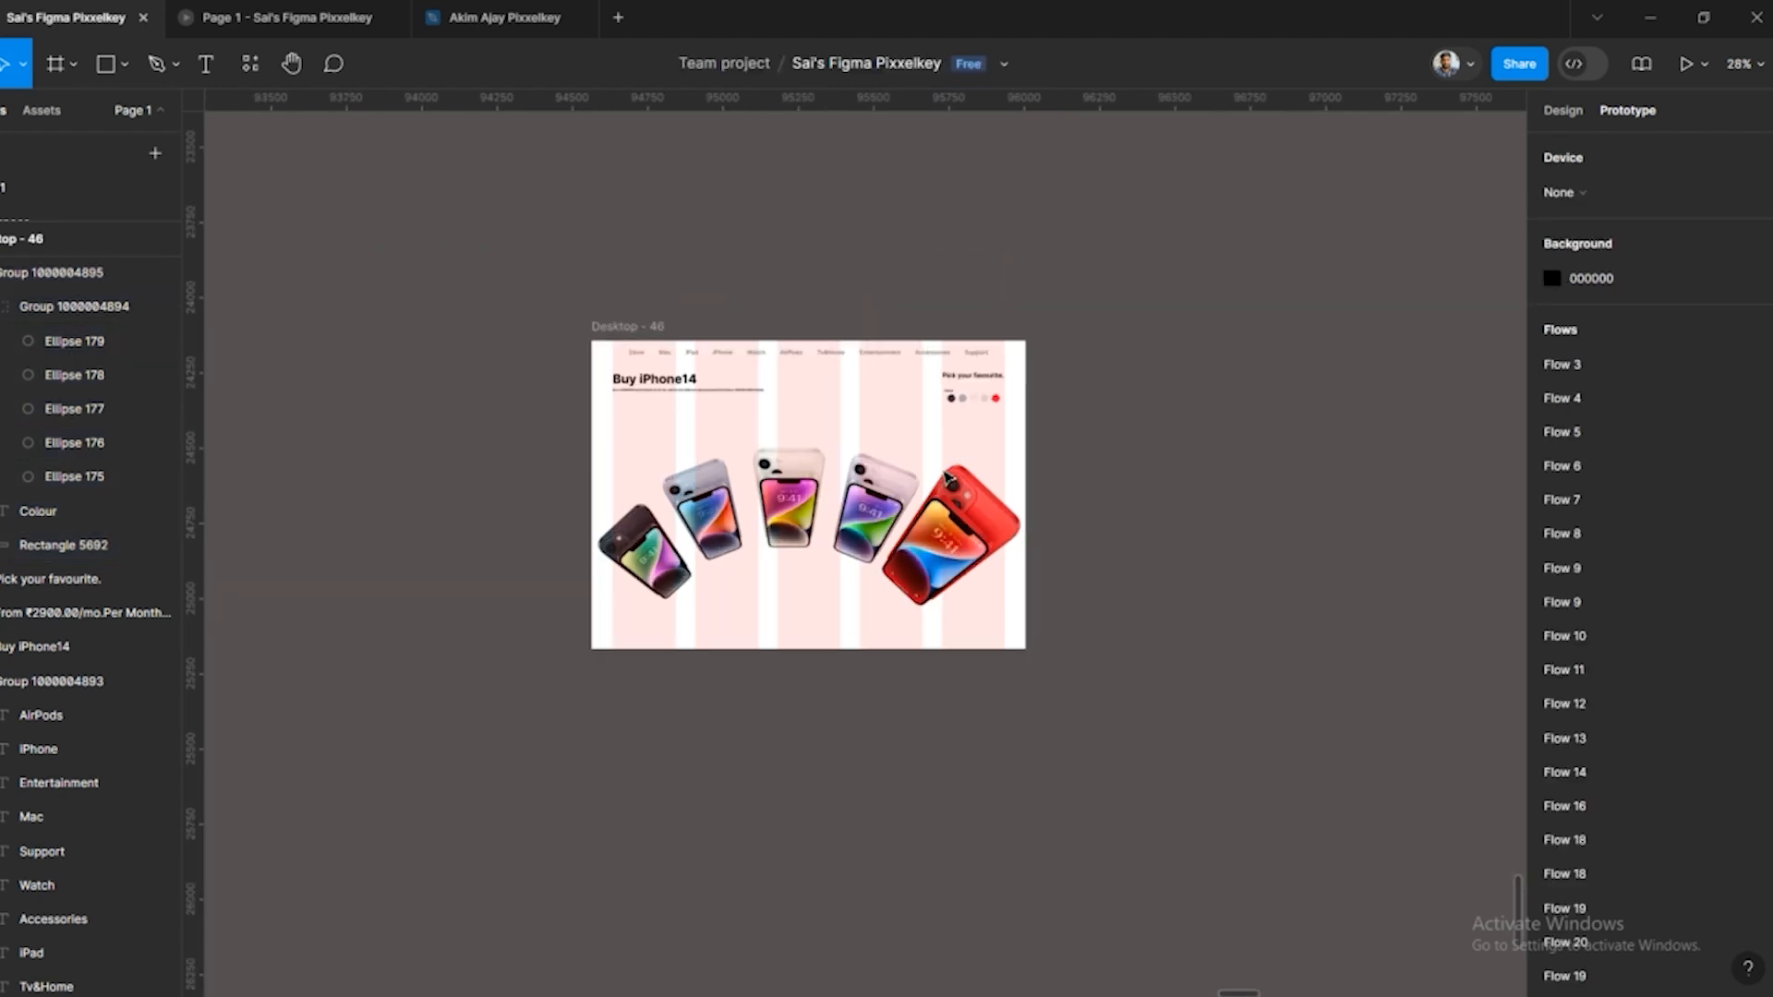
# Hide the layout grid on the page
pyautogui.click(999, 551)
pyautogui.hotkey('shift', 'g')
pyautogui.click(923, 217)
# Duplicate the Desktop - 46 frame and place the copy directly below the original
pyautogui.click(426, 245)
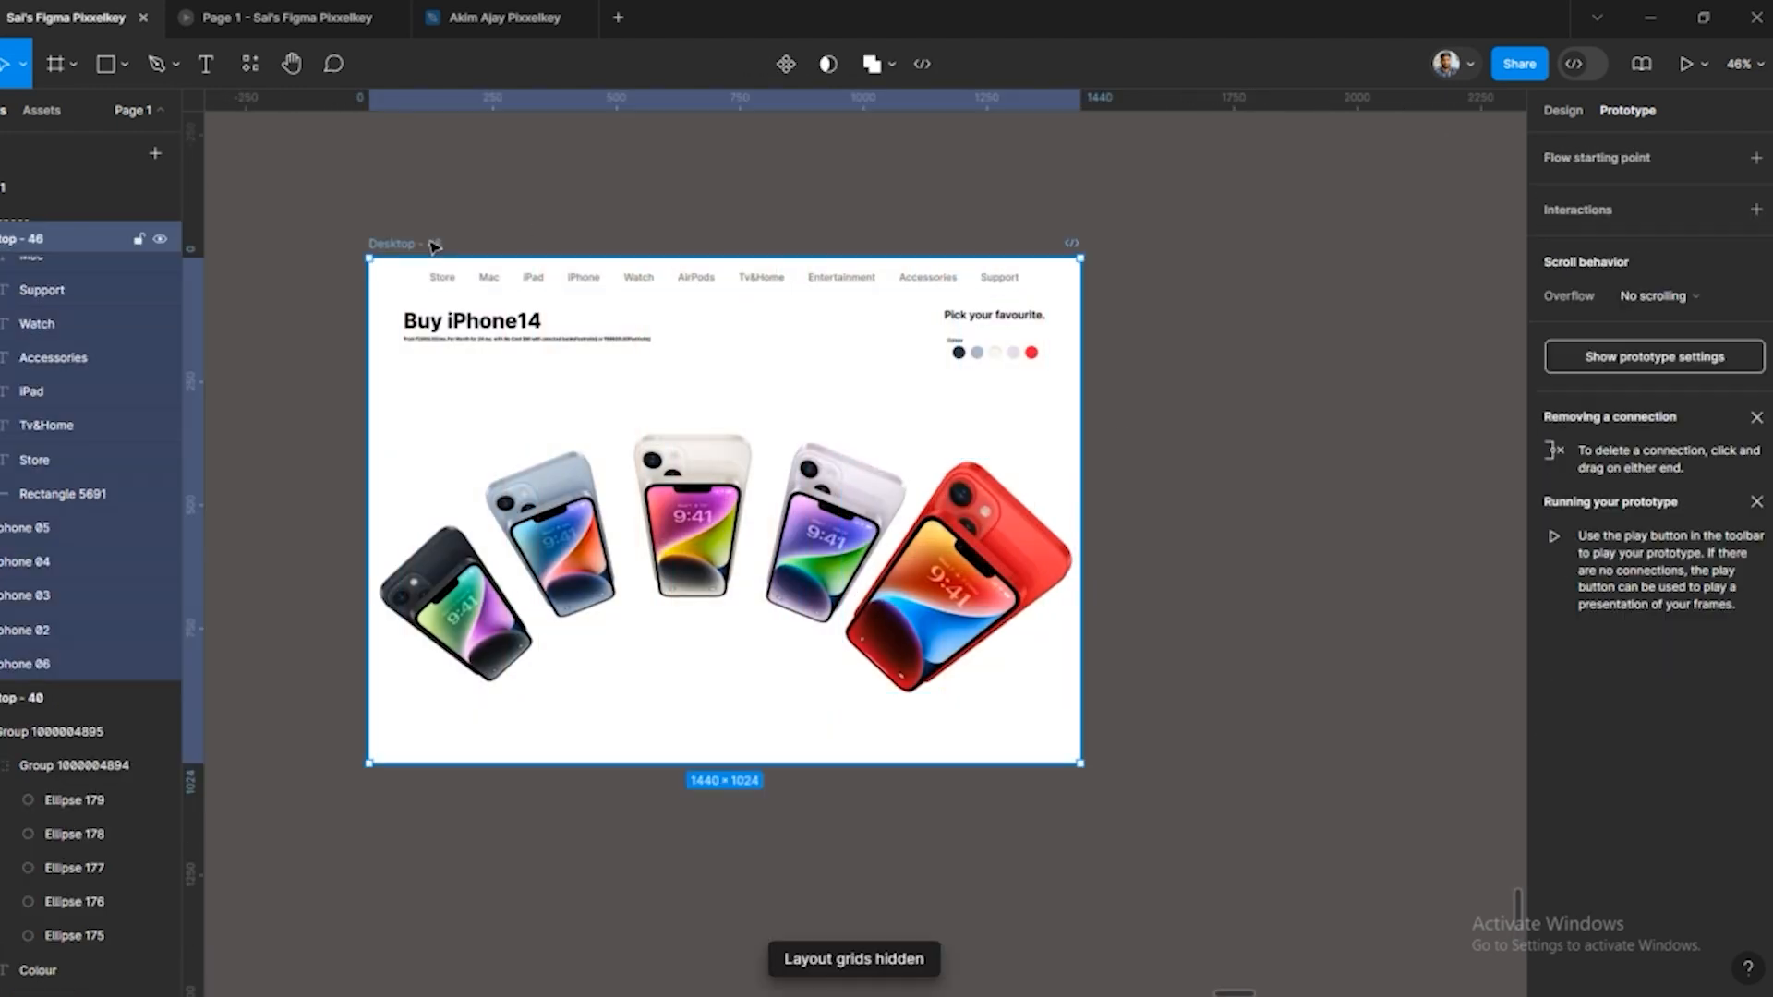
pyautogui.moveTo(824, 434); pyautogui.dragTo(737, 340)
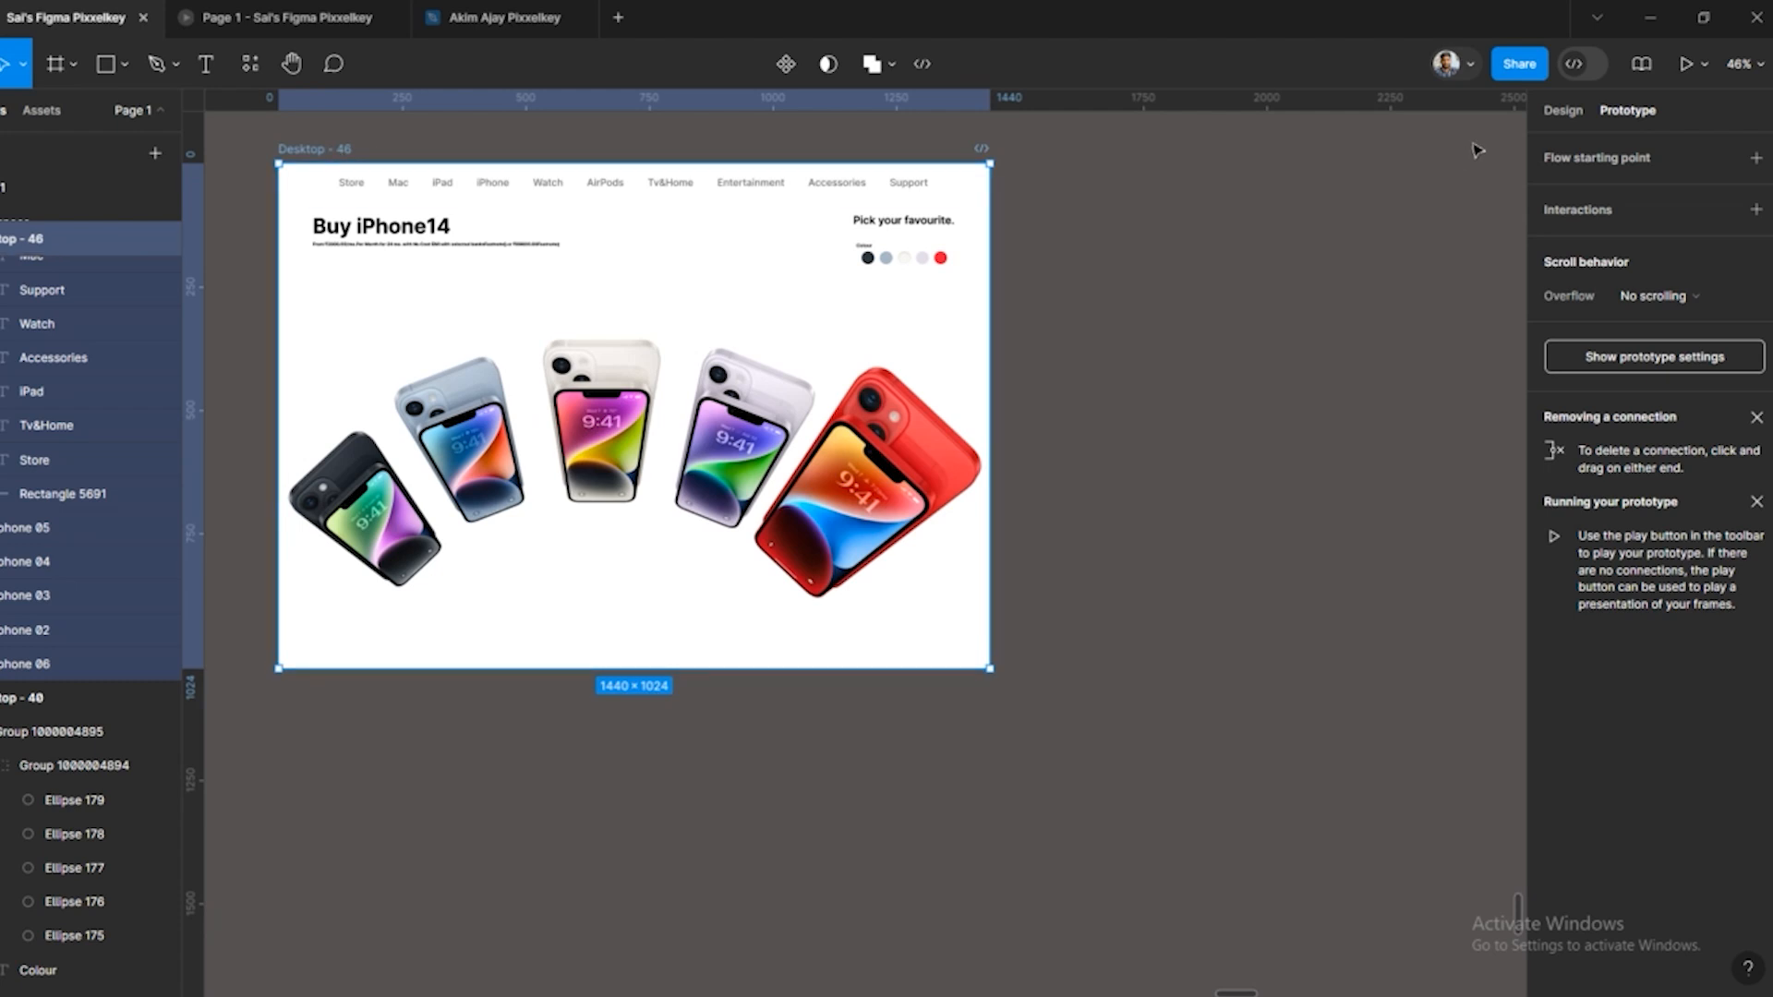
pyautogui.click(1563, 110)
pyautogui.click(642, 136)
pyautogui.click(328, 150)
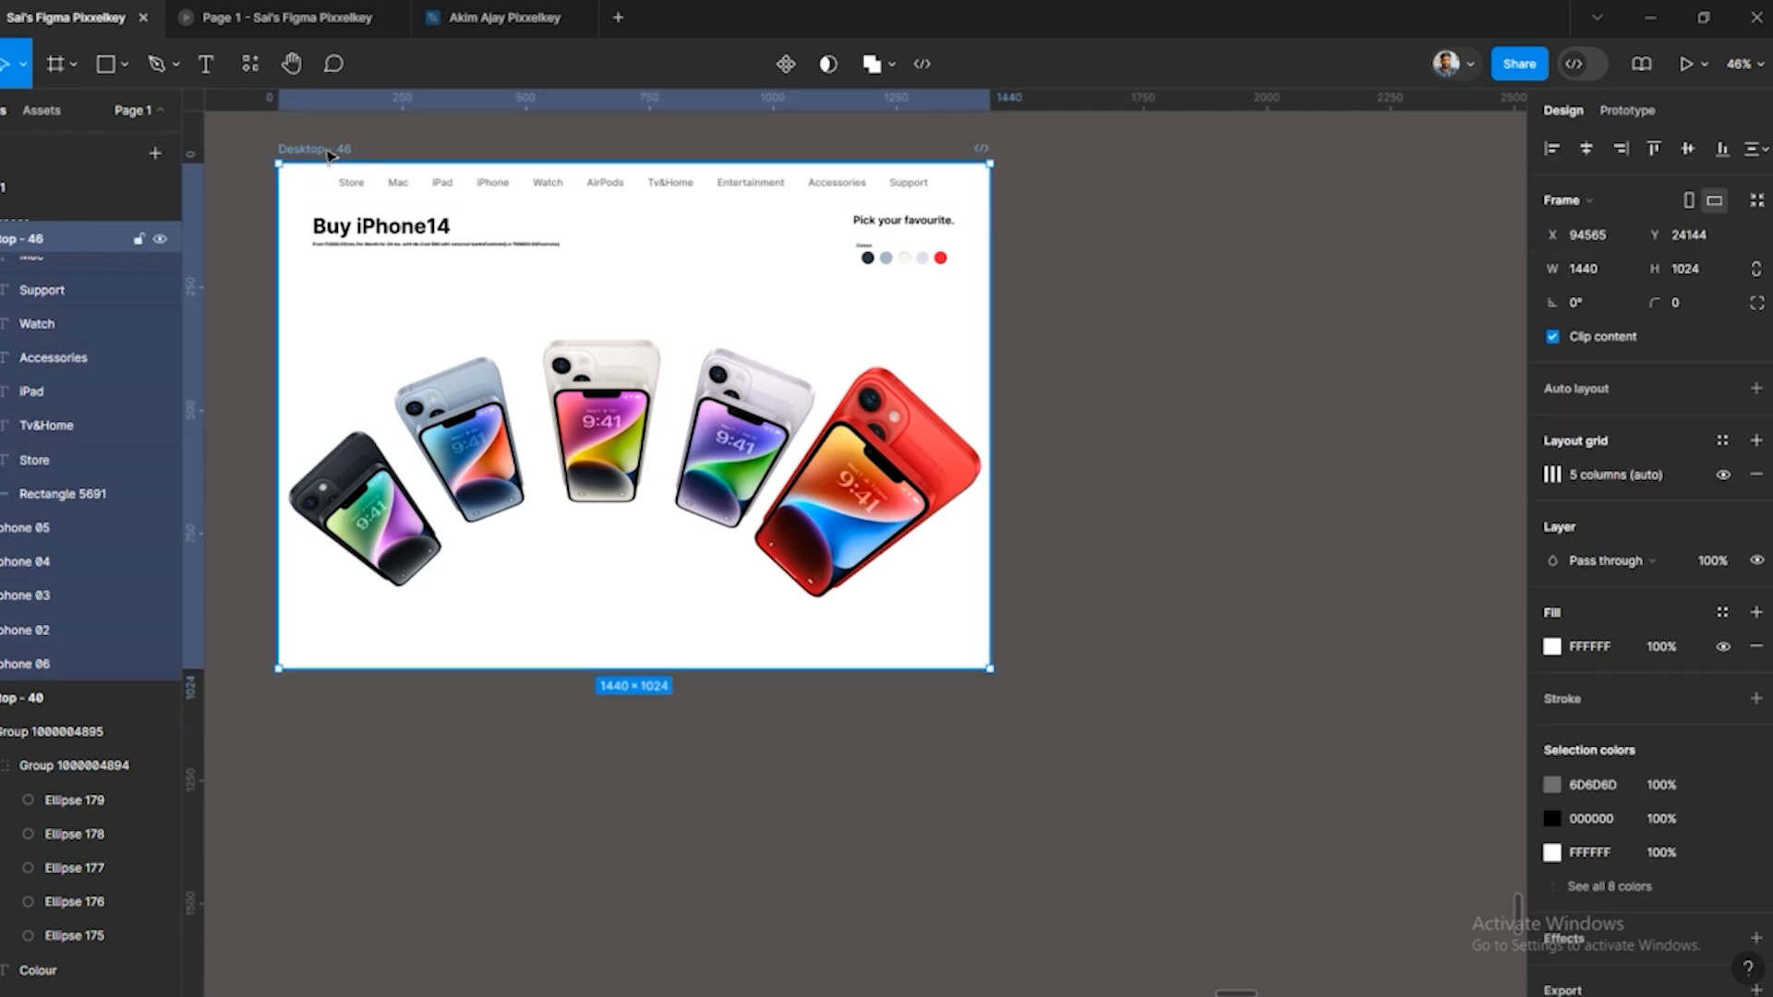
pyautogui.hotkey('ctrl', 'd')
pyautogui.moveTo(1041, 157); pyautogui.dragTo(314, 695)
# In Desktop - 47, move the red phone partly past the lower-right corner and enlarge the purple phone to about 509 × 627 in its place
pyautogui.scroll(-2, 969, 523)
pyautogui.click(854, 491)
pyautogui.moveTo(854, 497); pyautogui.dragTo(926, 446)
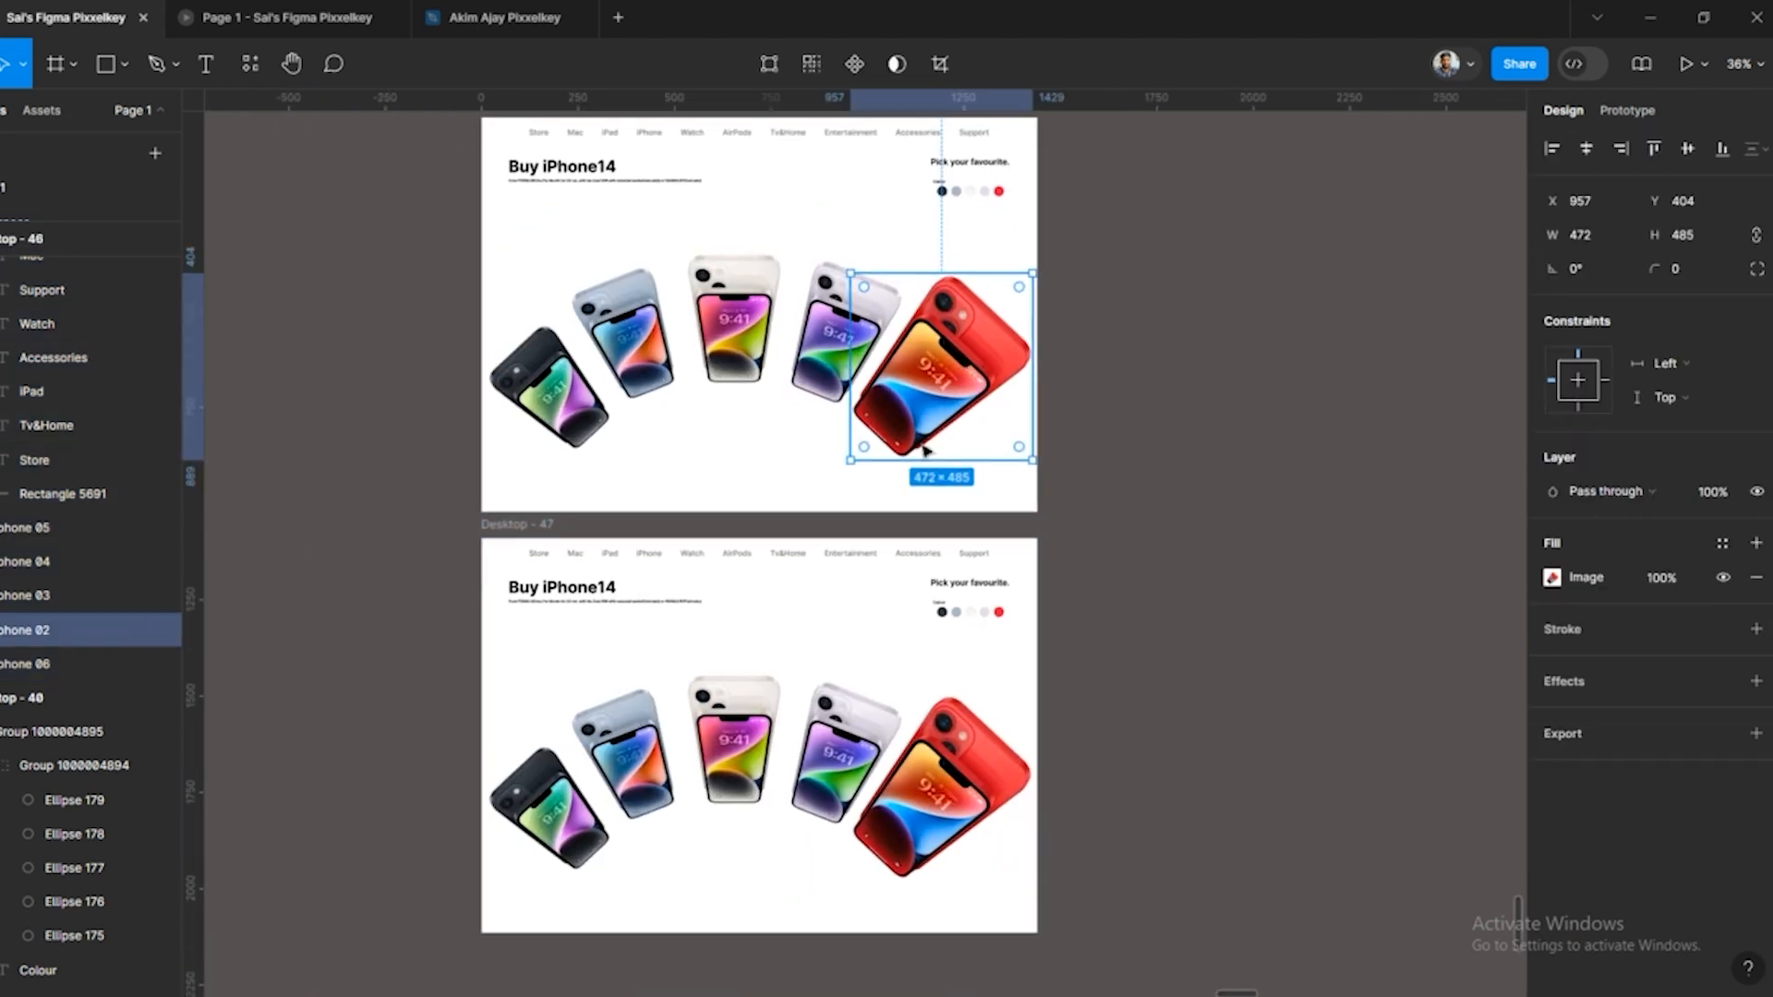
pyautogui.scroll(-2, 915, 449)
pyautogui.click(861, 693)
pyautogui.moveTo(931, 716); pyautogui.dragTo(975, 805)
pyautogui.moveTo(860, 697); pyautogui.dragTo(898, 755)
pyautogui.moveTo(944, 683); pyautogui.dragTo(986, 635)
# Shift the white, blue and black phones in Desktop - 47 to the right so they follow the enlarged purple phone
pyautogui.click(774, 679)
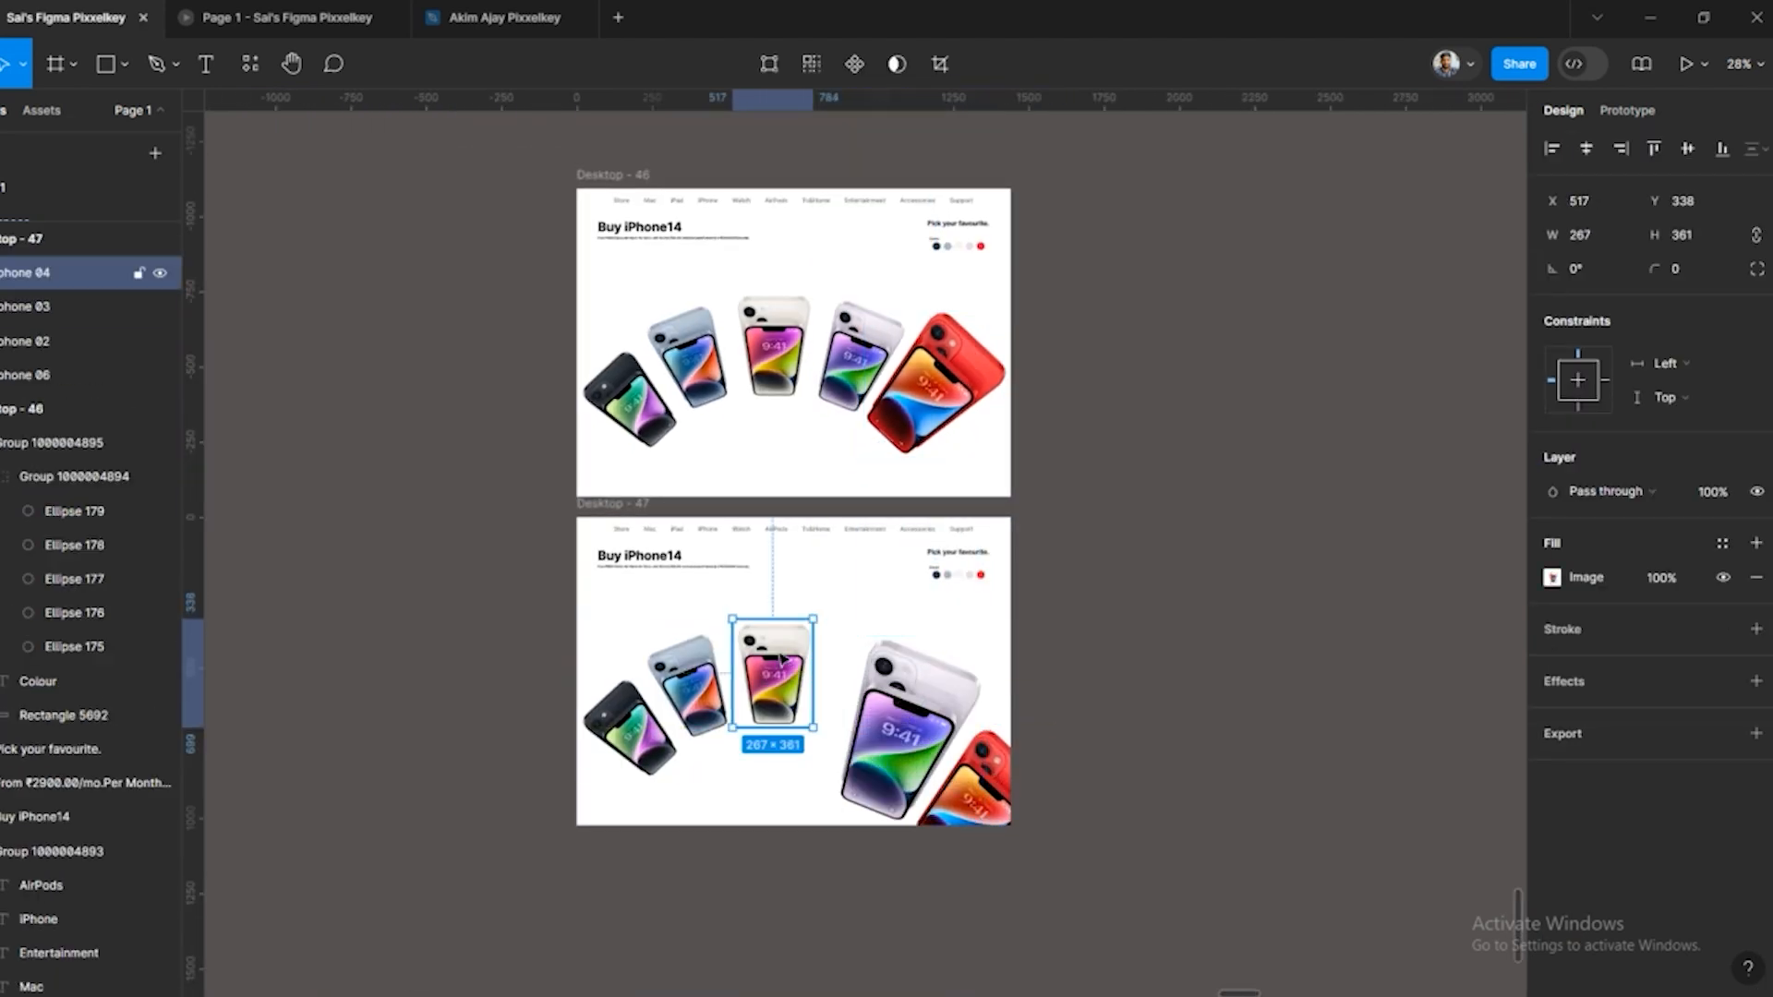
pyautogui.moveTo(773, 679); pyautogui.dragTo(817, 692)
pyautogui.moveTo(687, 688); pyautogui.dragTo(742, 698)
pyautogui.moveTo(630, 729); pyautogui.dragTo(683, 730)
# Link the light purple swatch in Desktop - 46 to Desktop - 47 with an On click, Smart animate, Ease out 250 ms interaction
pyautogui.keyDown('ctrl'); pyautogui.click(970, 246); pyautogui.keyUp('ctrl')
pyautogui.click(1649, 113)
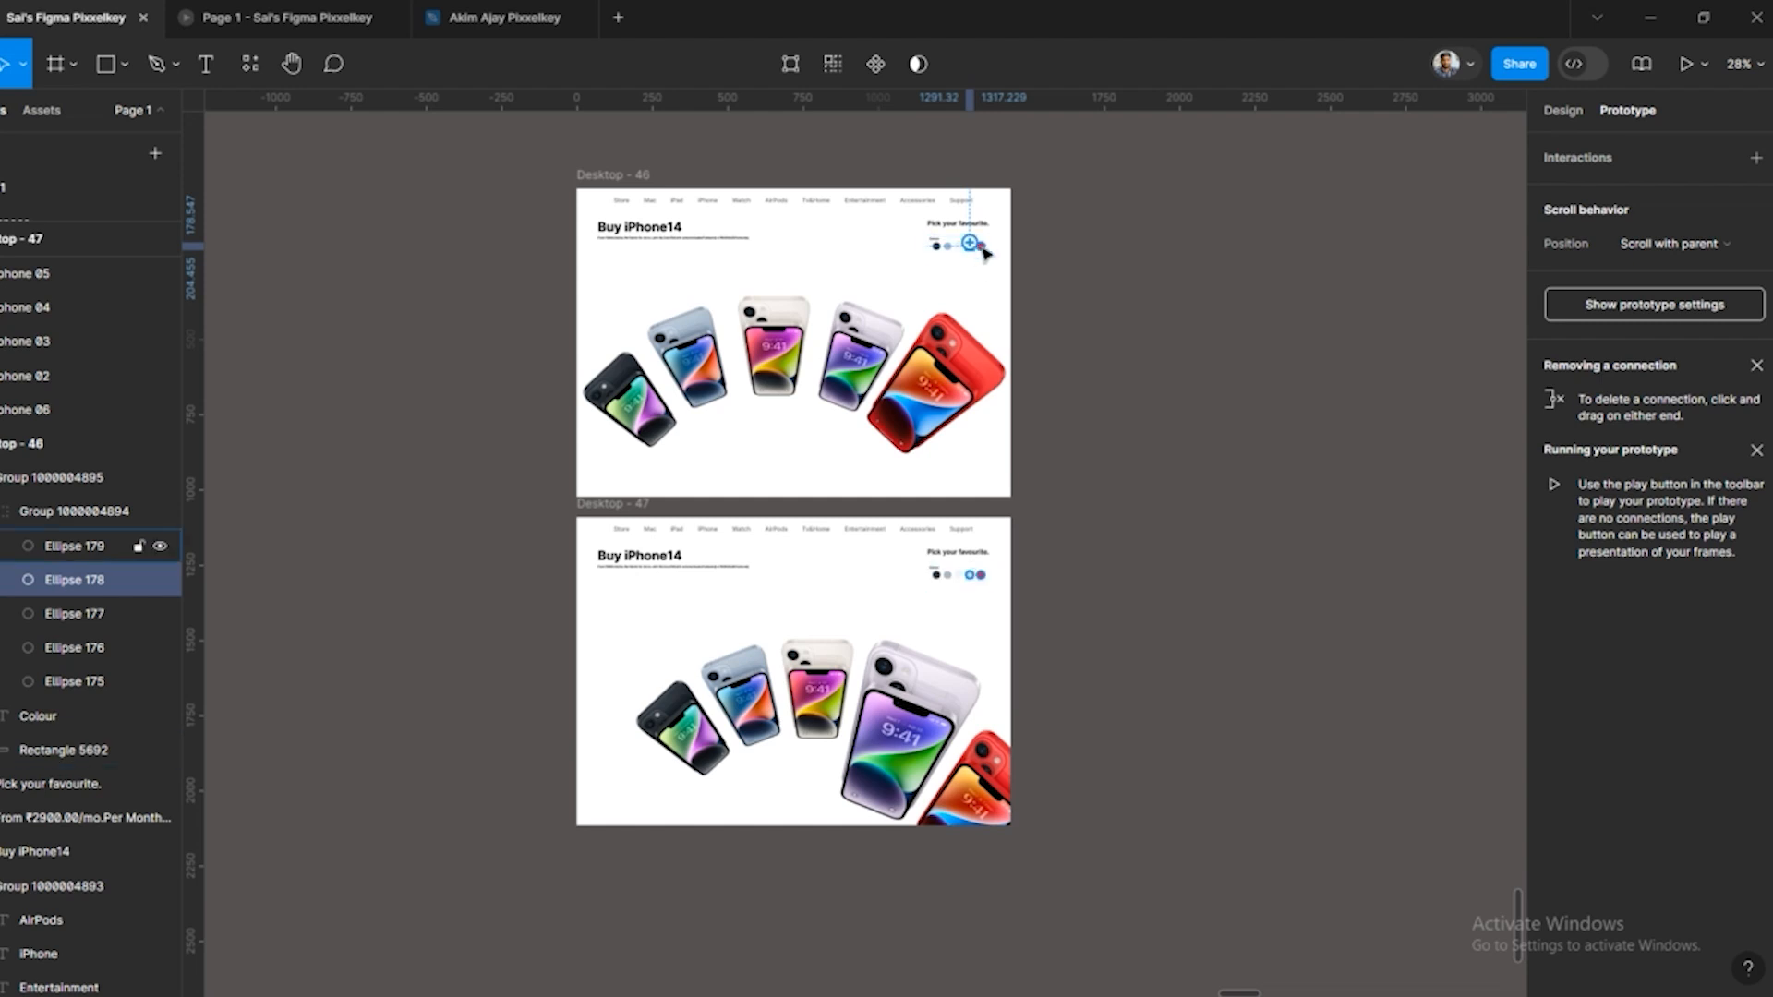
pyautogui.moveTo(969, 249); pyautogui.dragTo(982, 576)
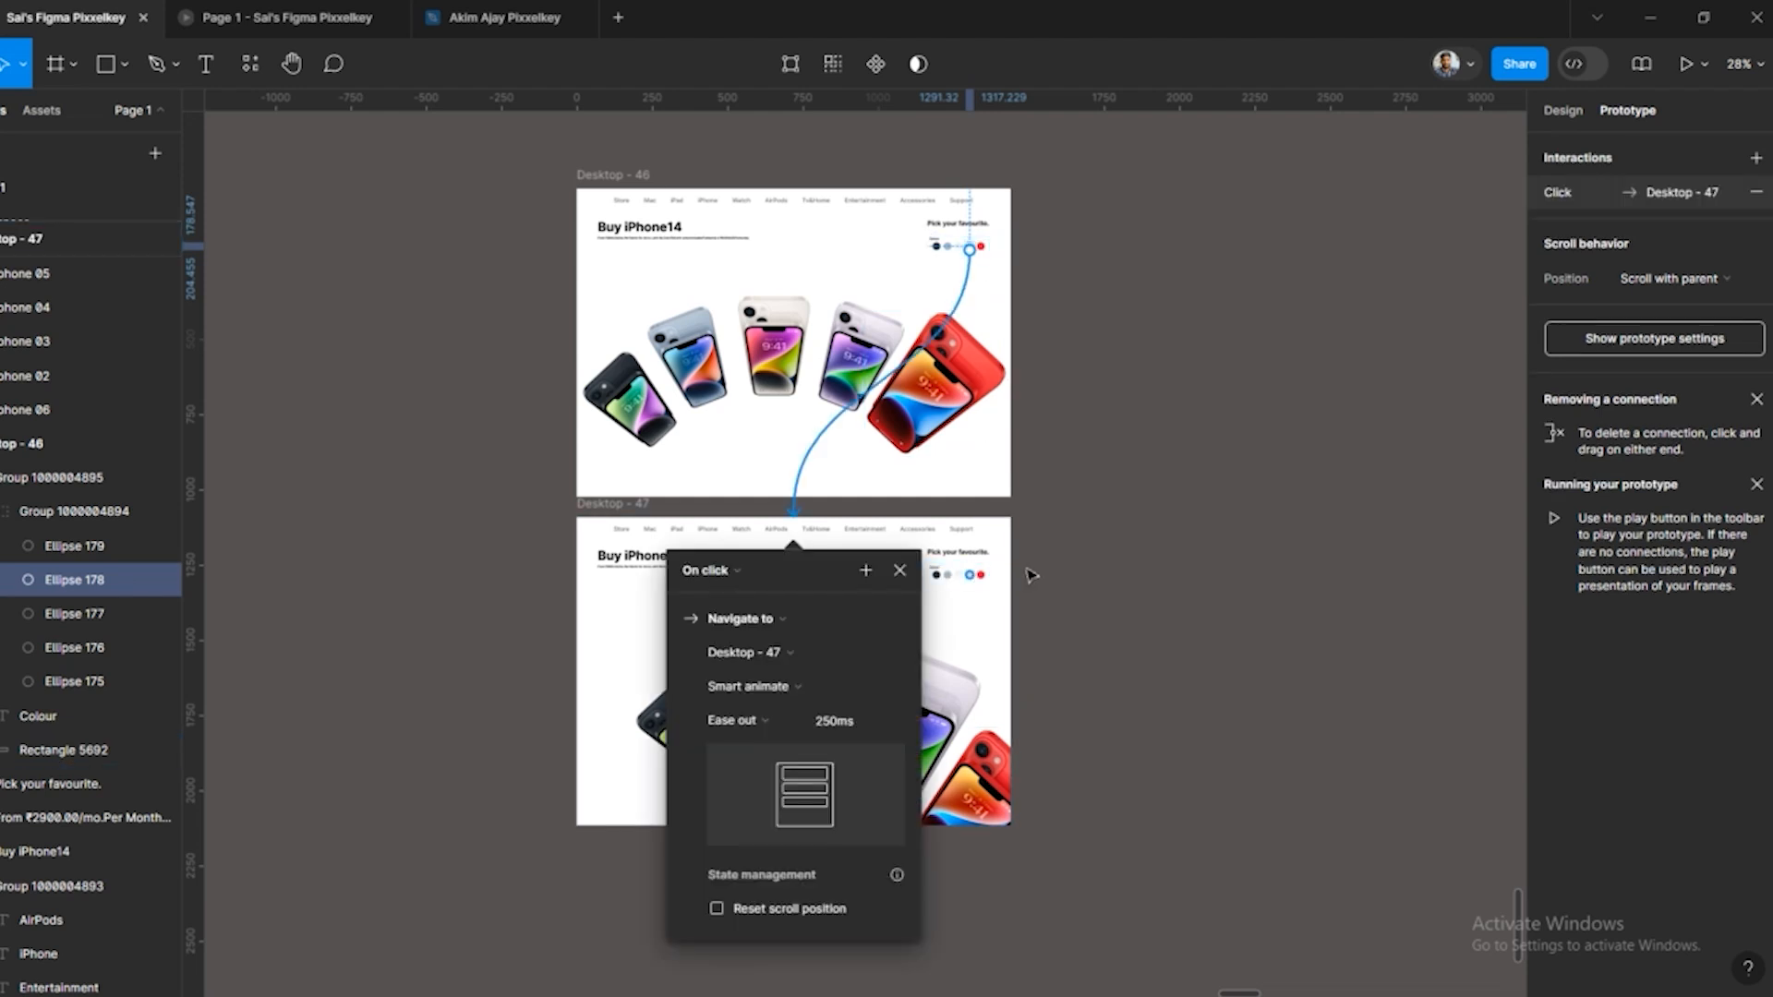
pyautogui.click(709, 572)
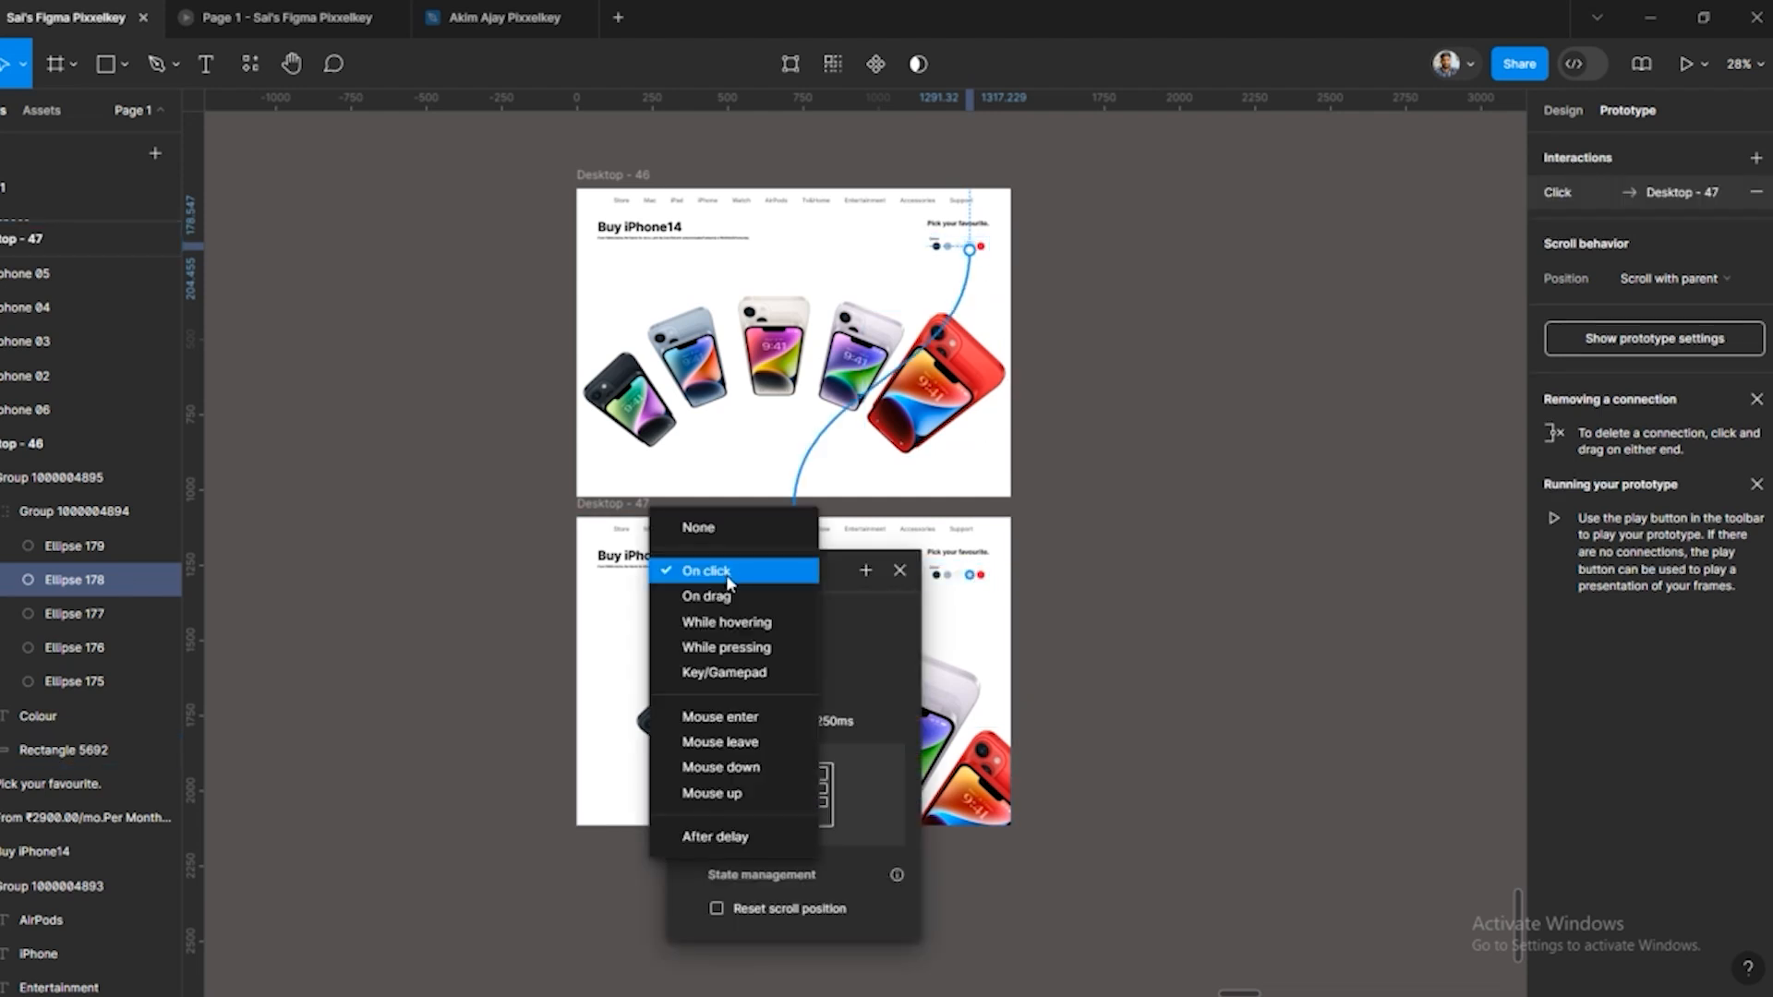
pyautogui.click(726, 574)
pyautogui.click(772, 686)
pyautogui.click(792, 691)
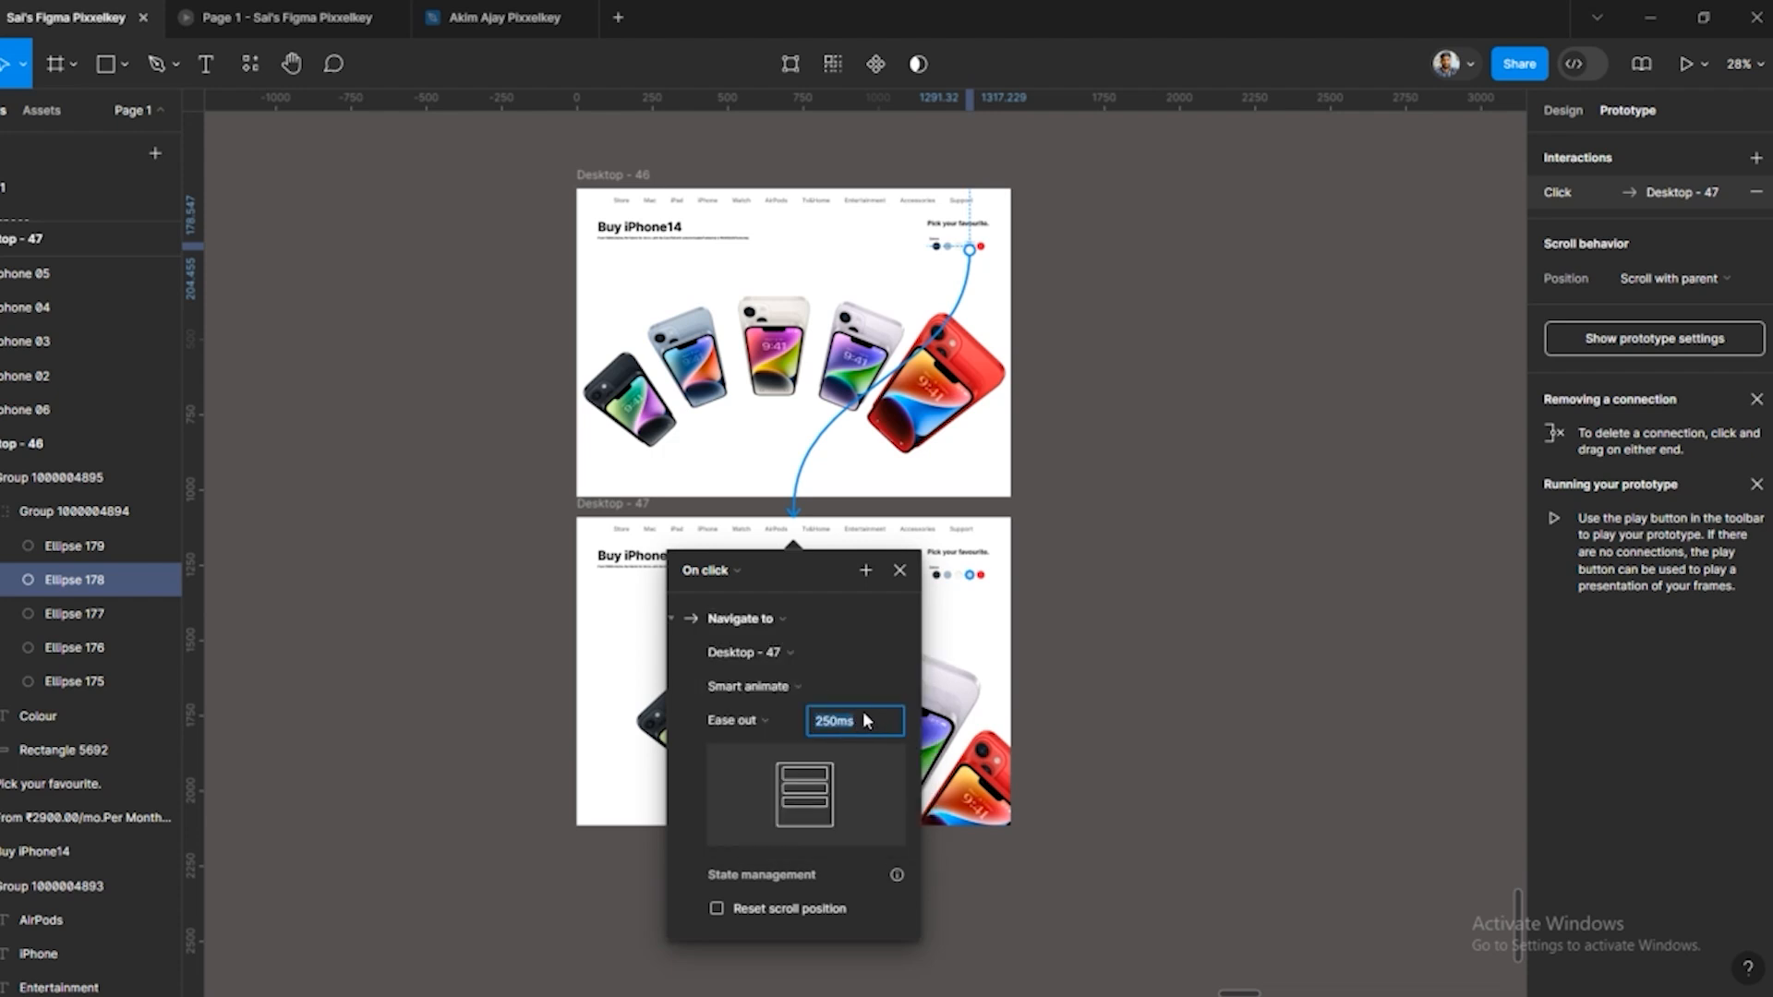
pyautogui.click(1166, 690)
# Duplicate the Desktop - 47 frame so the copy sits beside it
pyautogui.click(636, 514)
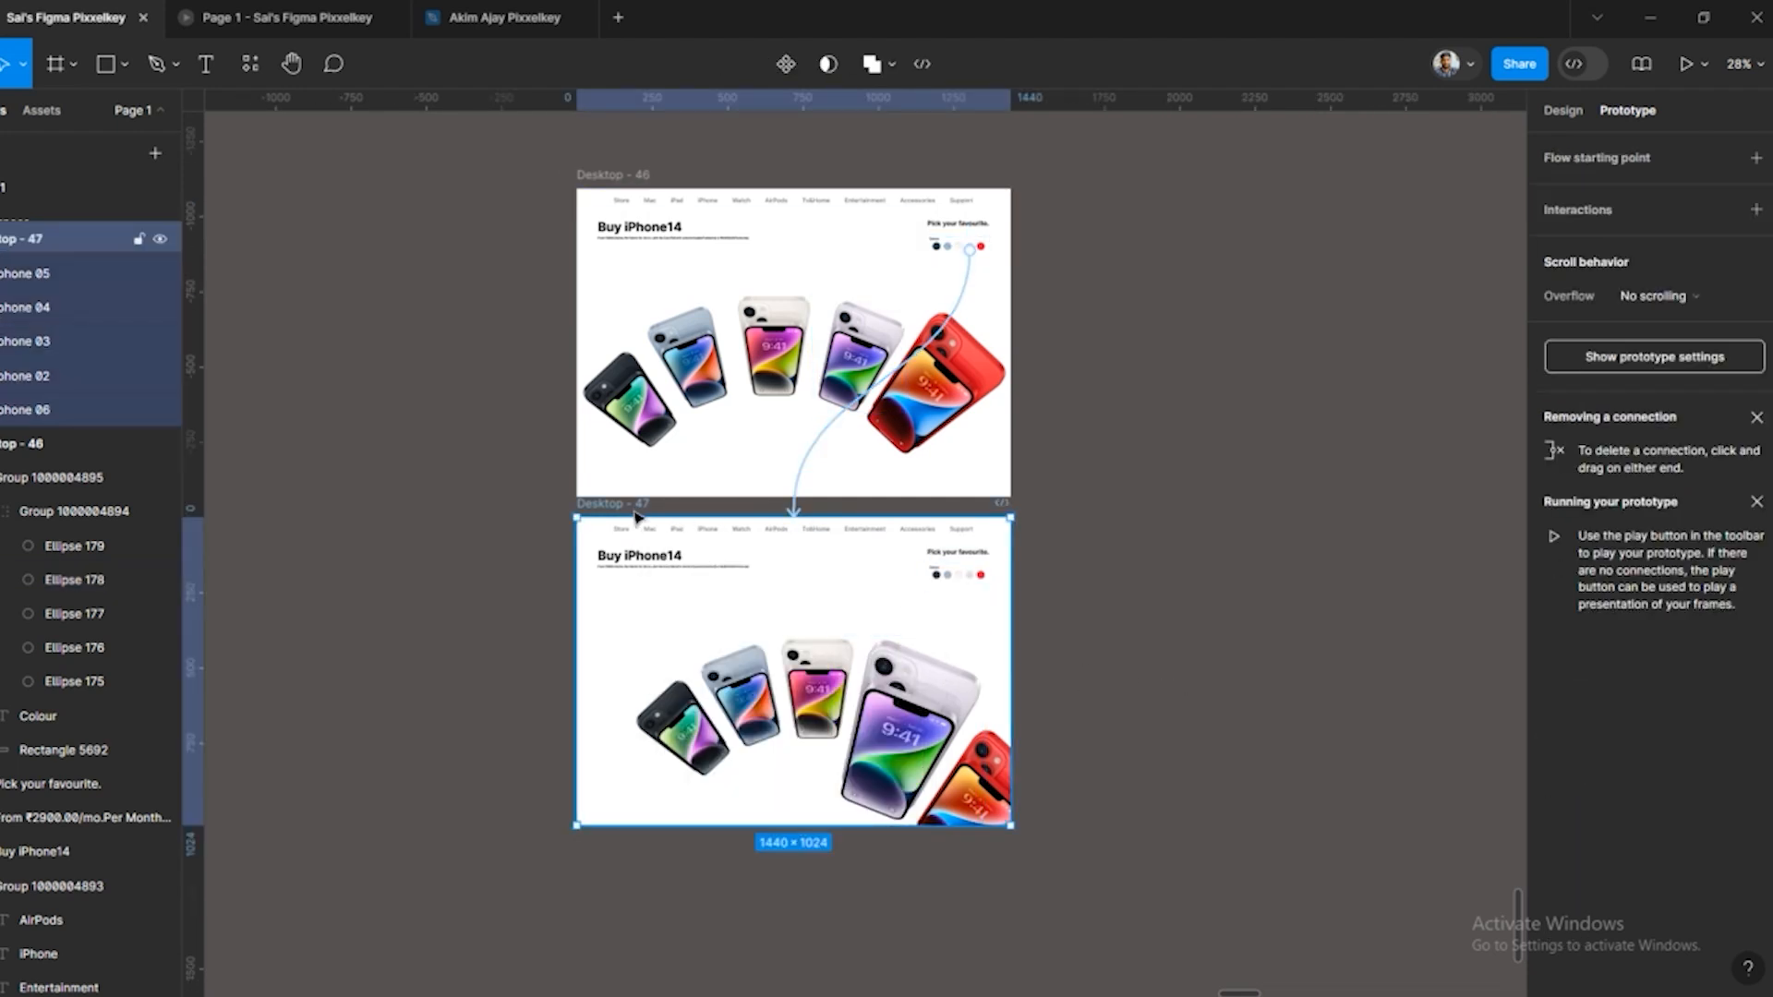
pyautogui.hotkey('ctrl', 'd')
pyautogui.hscroll(3, 738, 554)
pyautogui.scroll(-2, 738, 554)
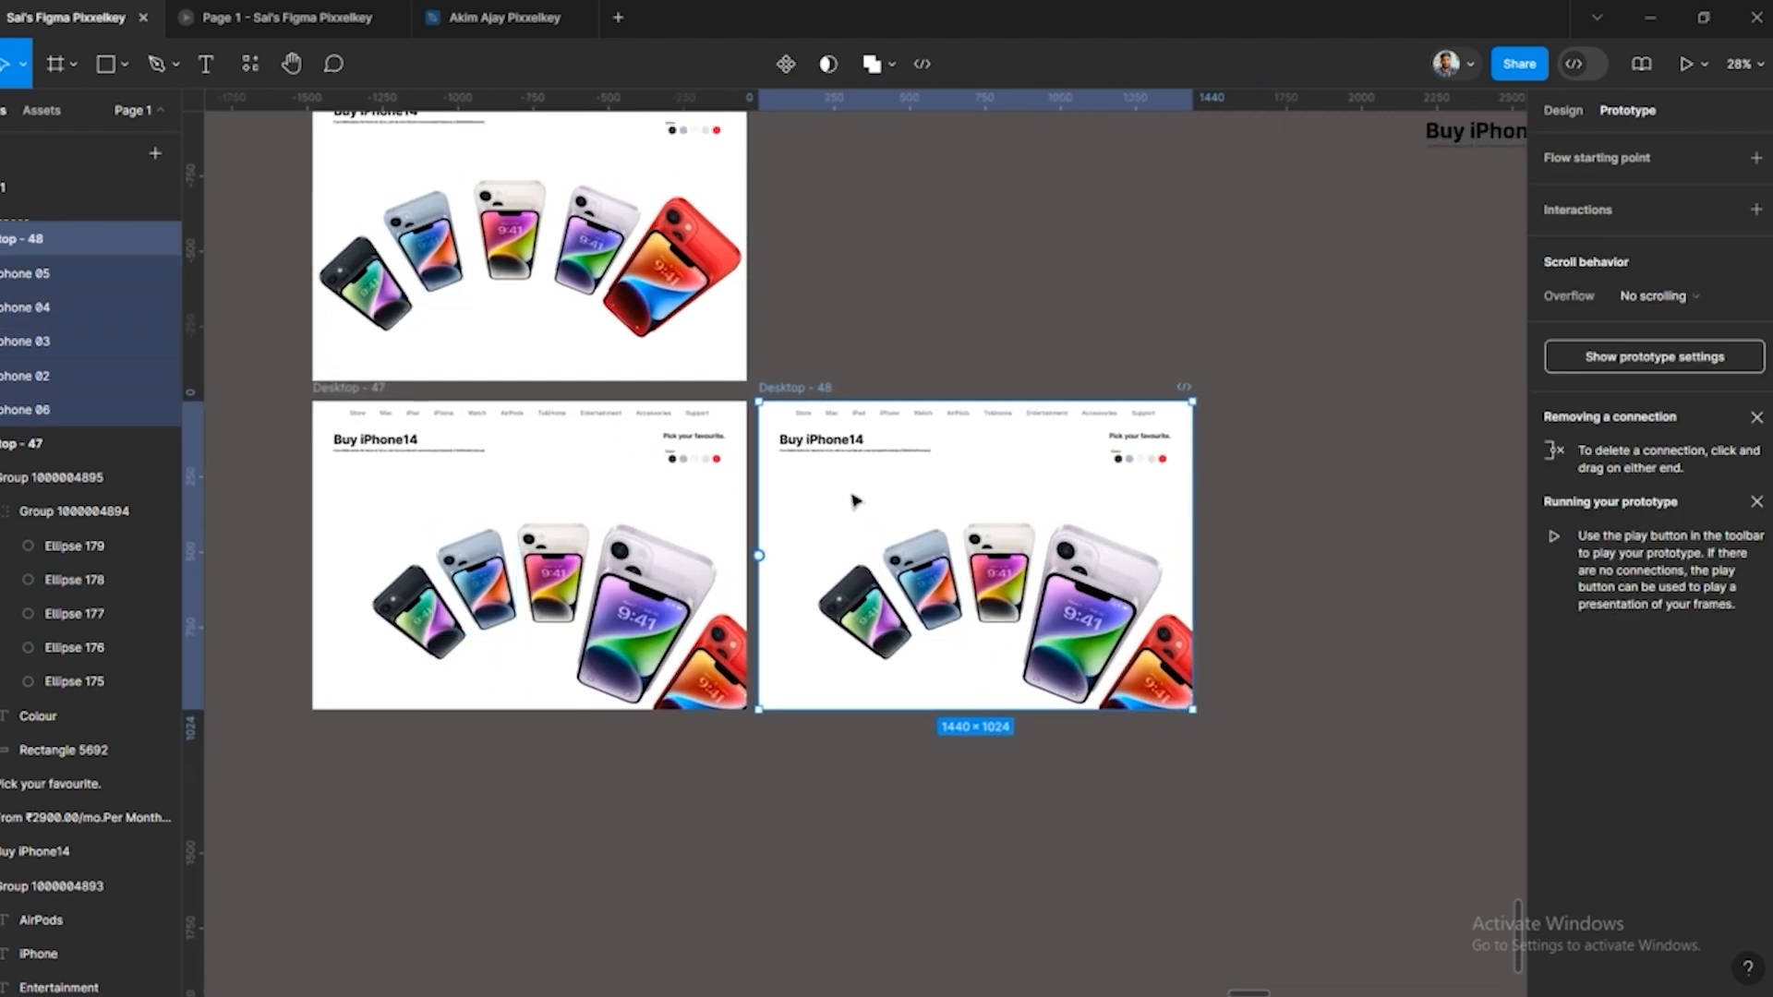
# Turn off Clip content for Desktop - 48, then shift the red phone and a reduced purple phone toward the lower-right corner
pyautogui.click(1141, 602)
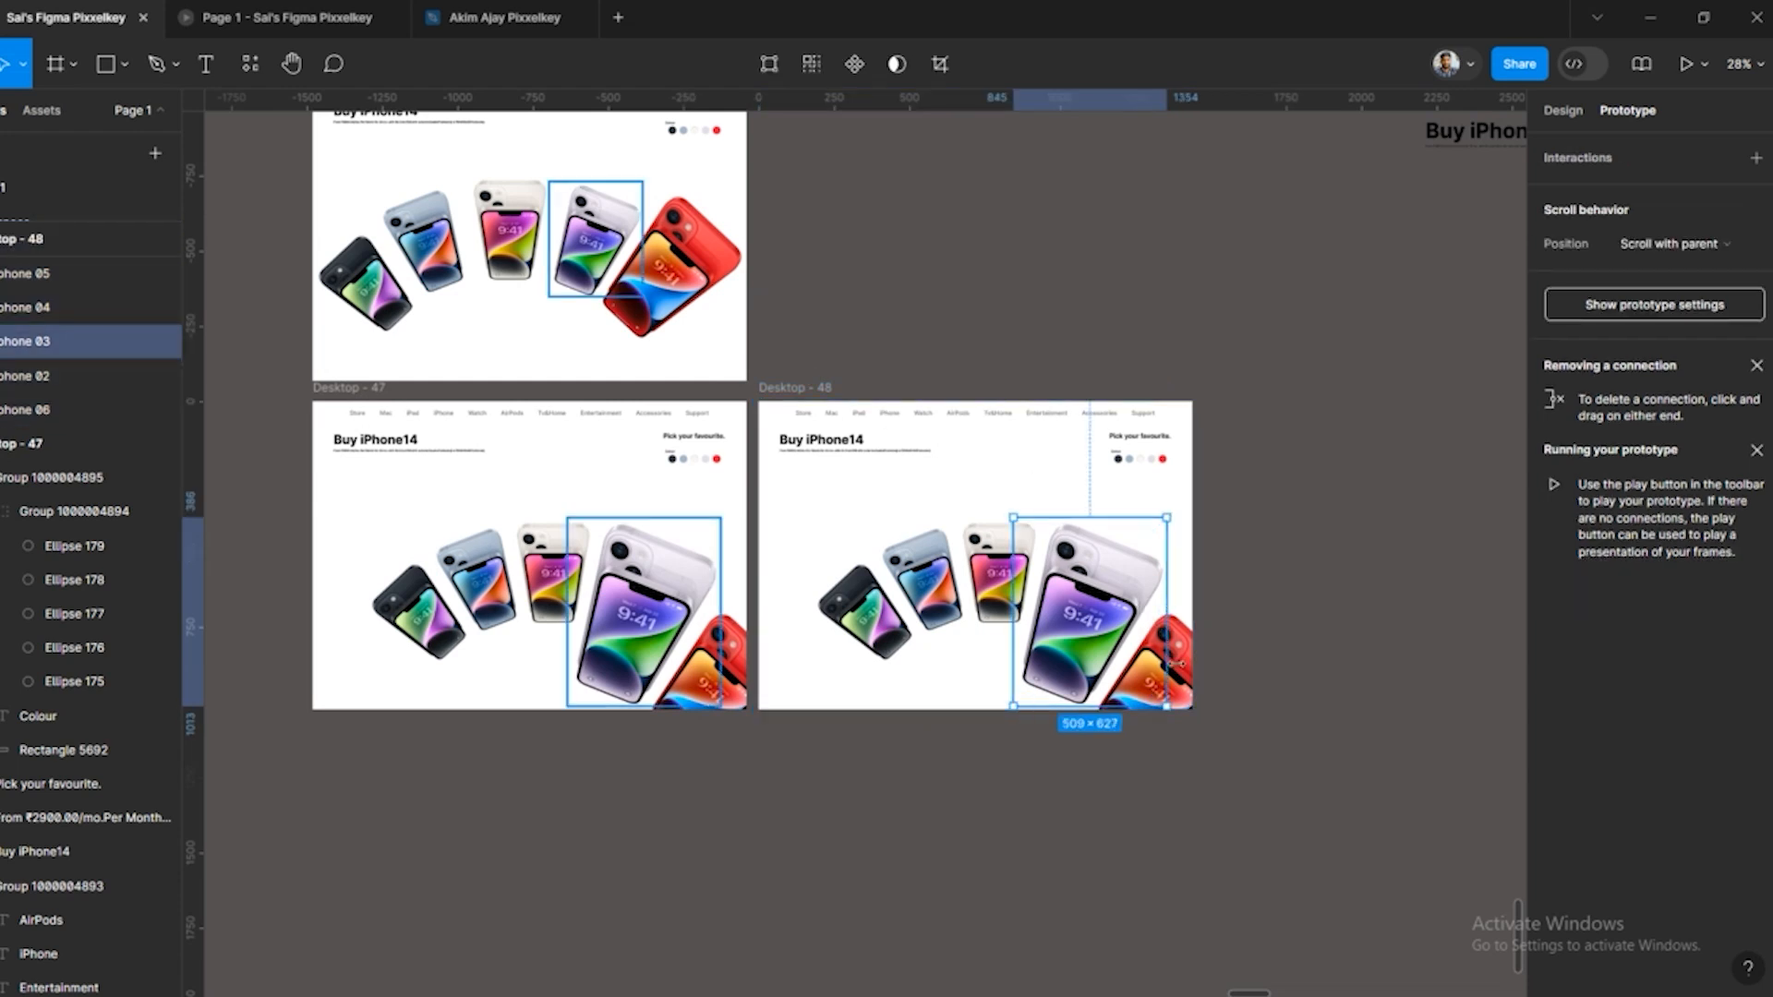
pyautogui.click(824, 389)
pyautogui.click(1562, 110)
pyautogui.click(1552, 336)
pyautogui.click(1143, 639)
pyautogui.click(1177, 643)
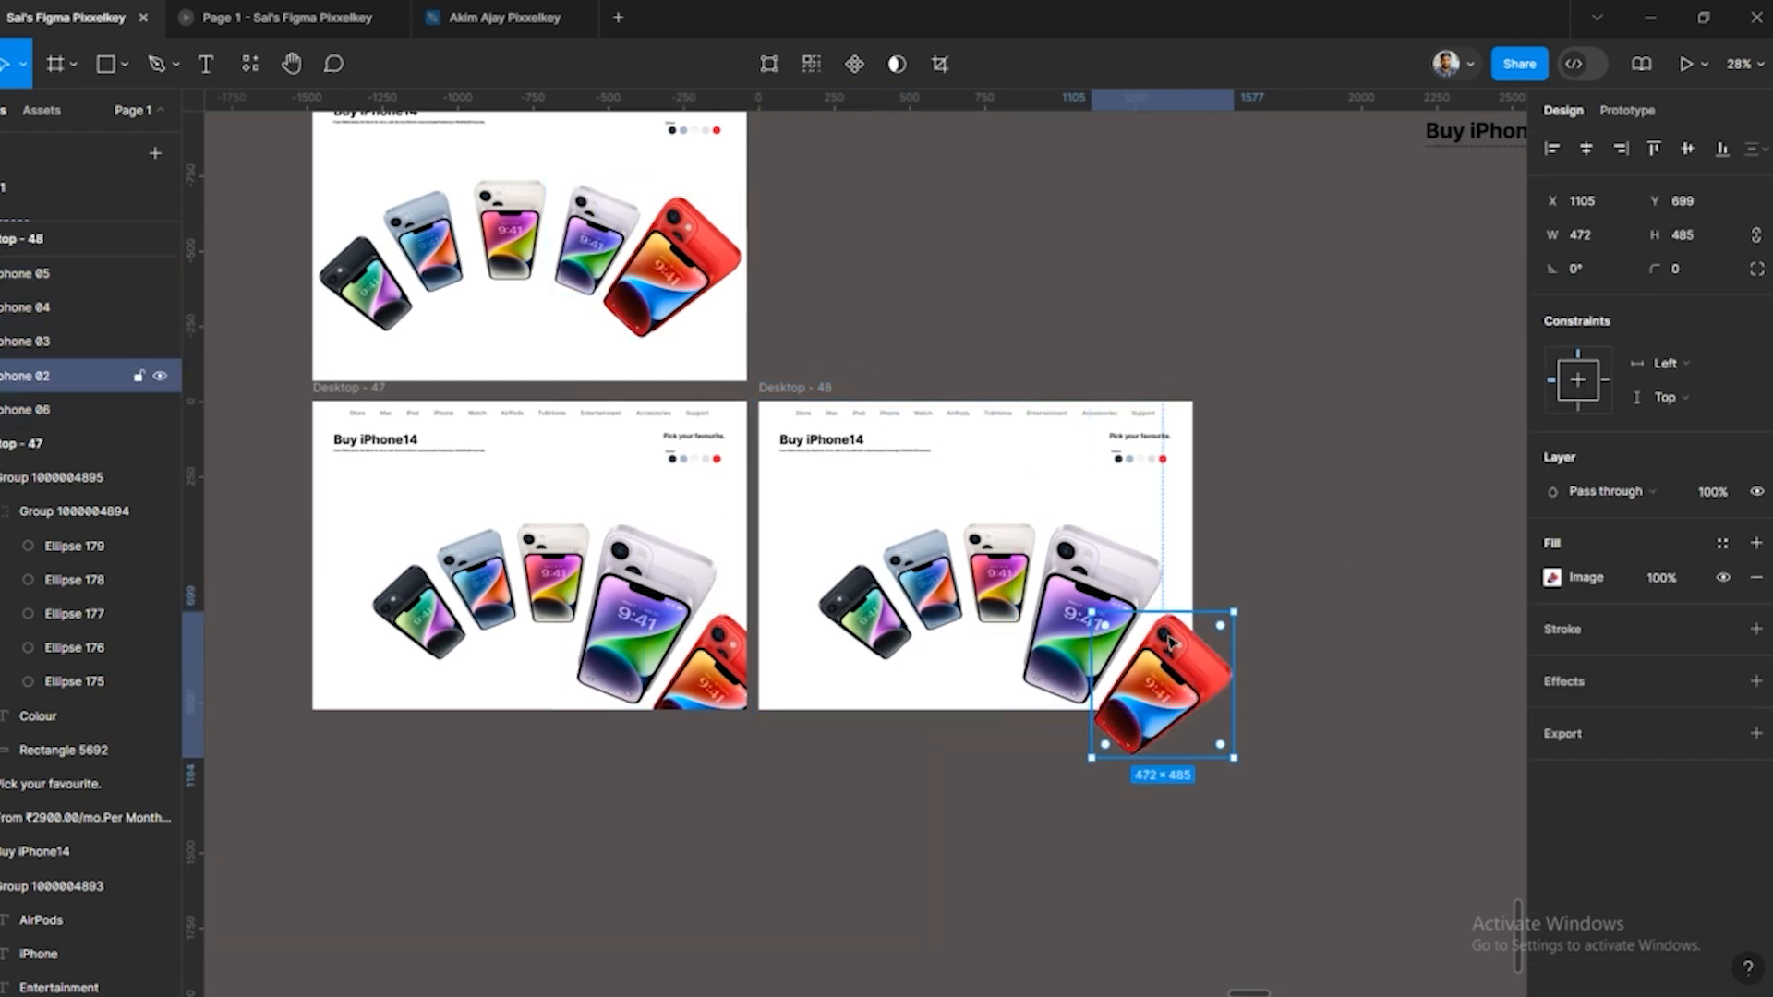
pyautogui.click(1099, 568)
# Enlarge the white phone in Desktop - 48, arrange the blue and black phones beside it, and turn Clip content back on
pyautogui.moveTo(999, 517); pyautogui.dragTo(1110, 511)
pyautogui.moveTo(931, 576); pyautogui.dragTo(901, 599)
pyautogui.click(794, 386)
pyautogui.click(1552, 336)
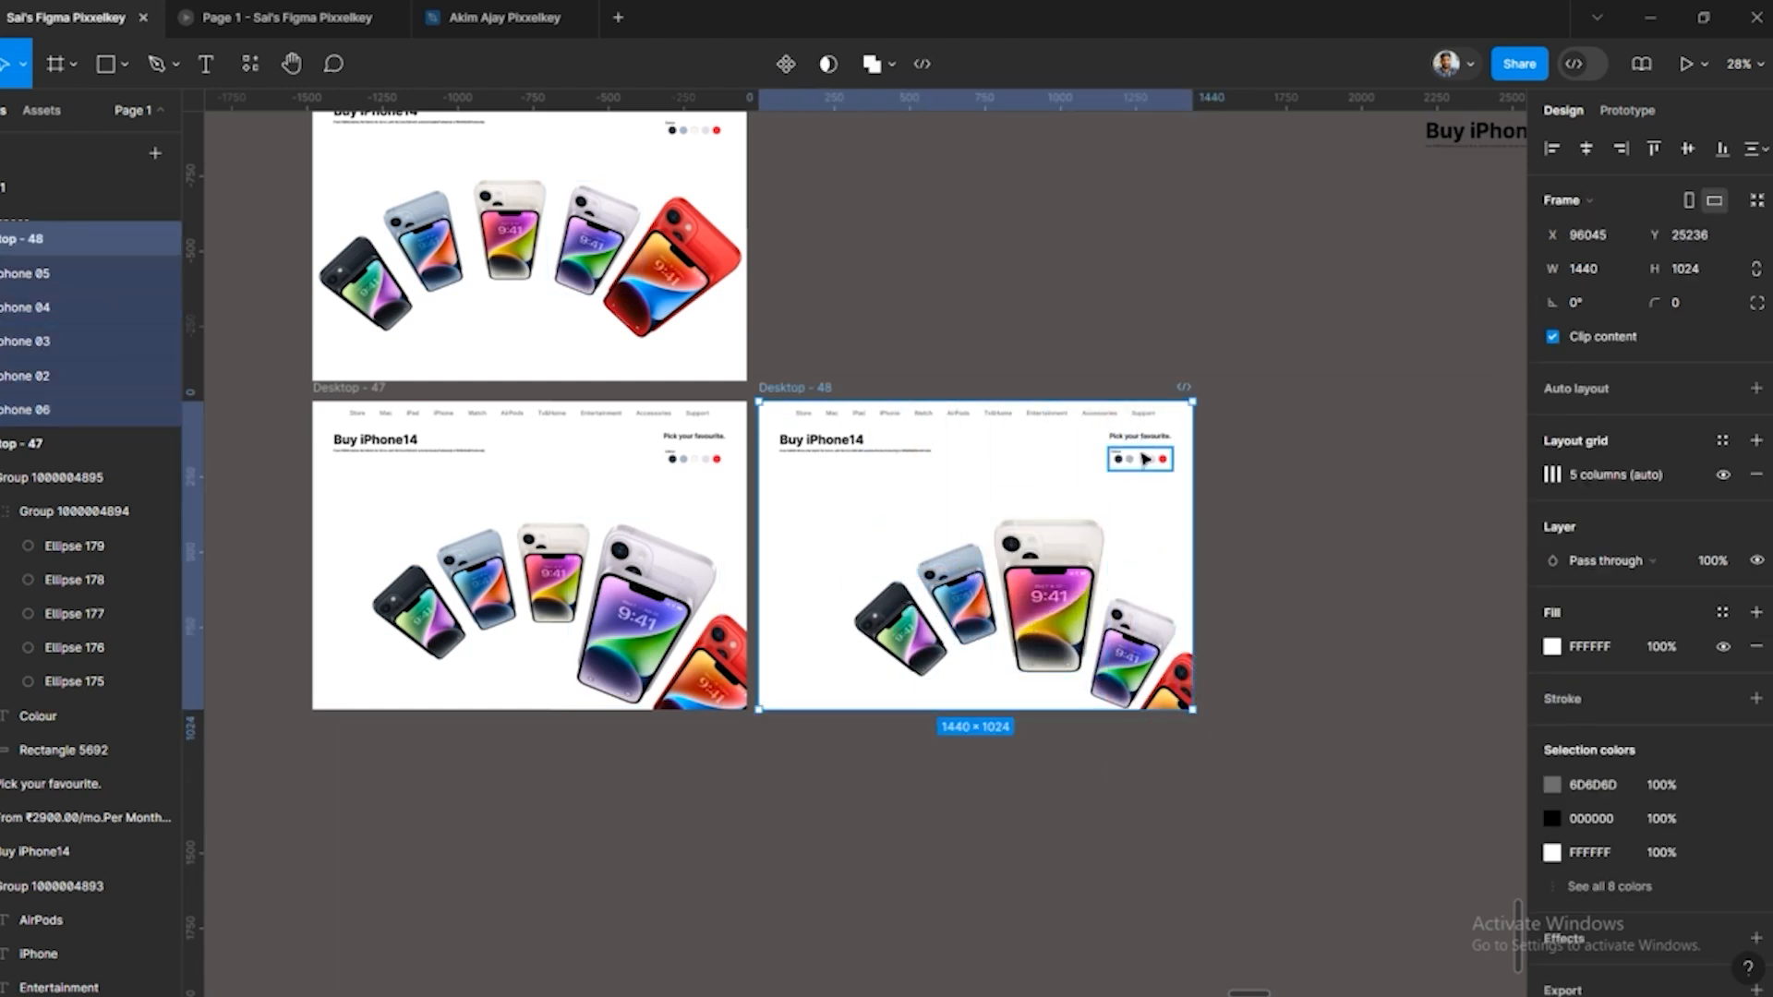
# Link the white swatches in Desktop - 46 and Desktop - 47 to Desktop - 48 with click interactions
pyautogui.scroll(2, 685, 277)
pyautogui.click(1626, 110)
pyautogui.click(683, 205)
pyautogui.scroll(3, 683, 205)
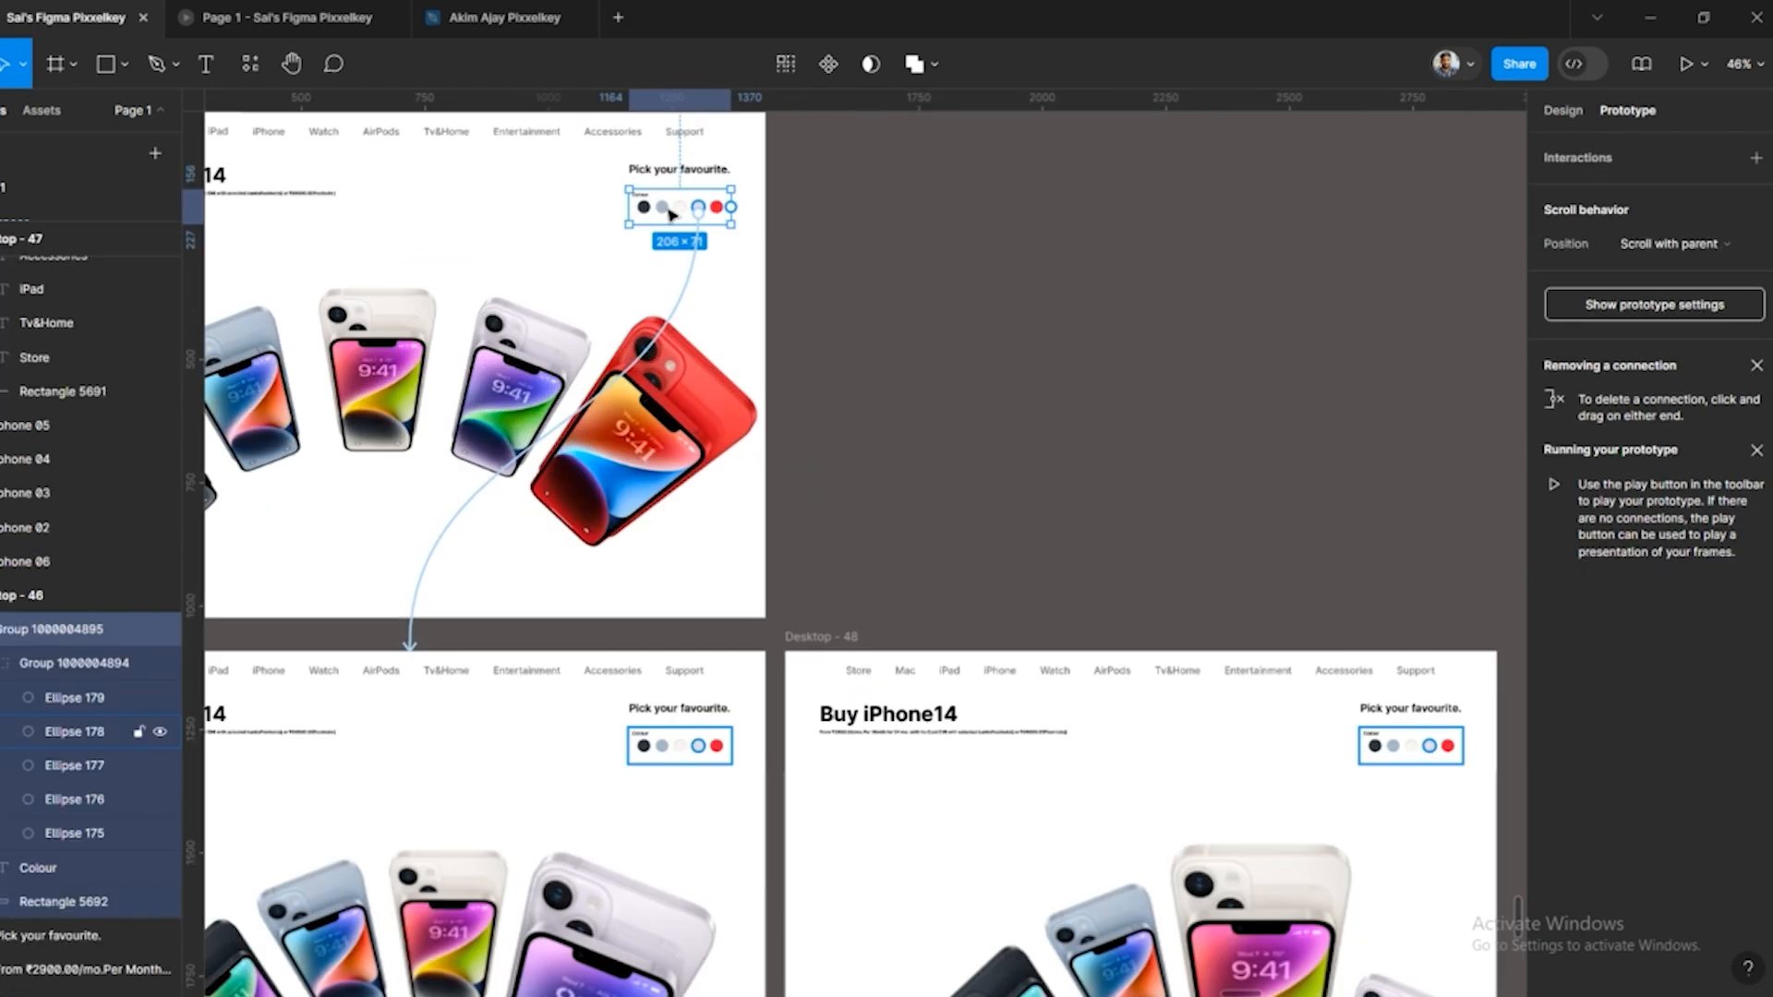
pyautogui.doubleClick(684, 211)
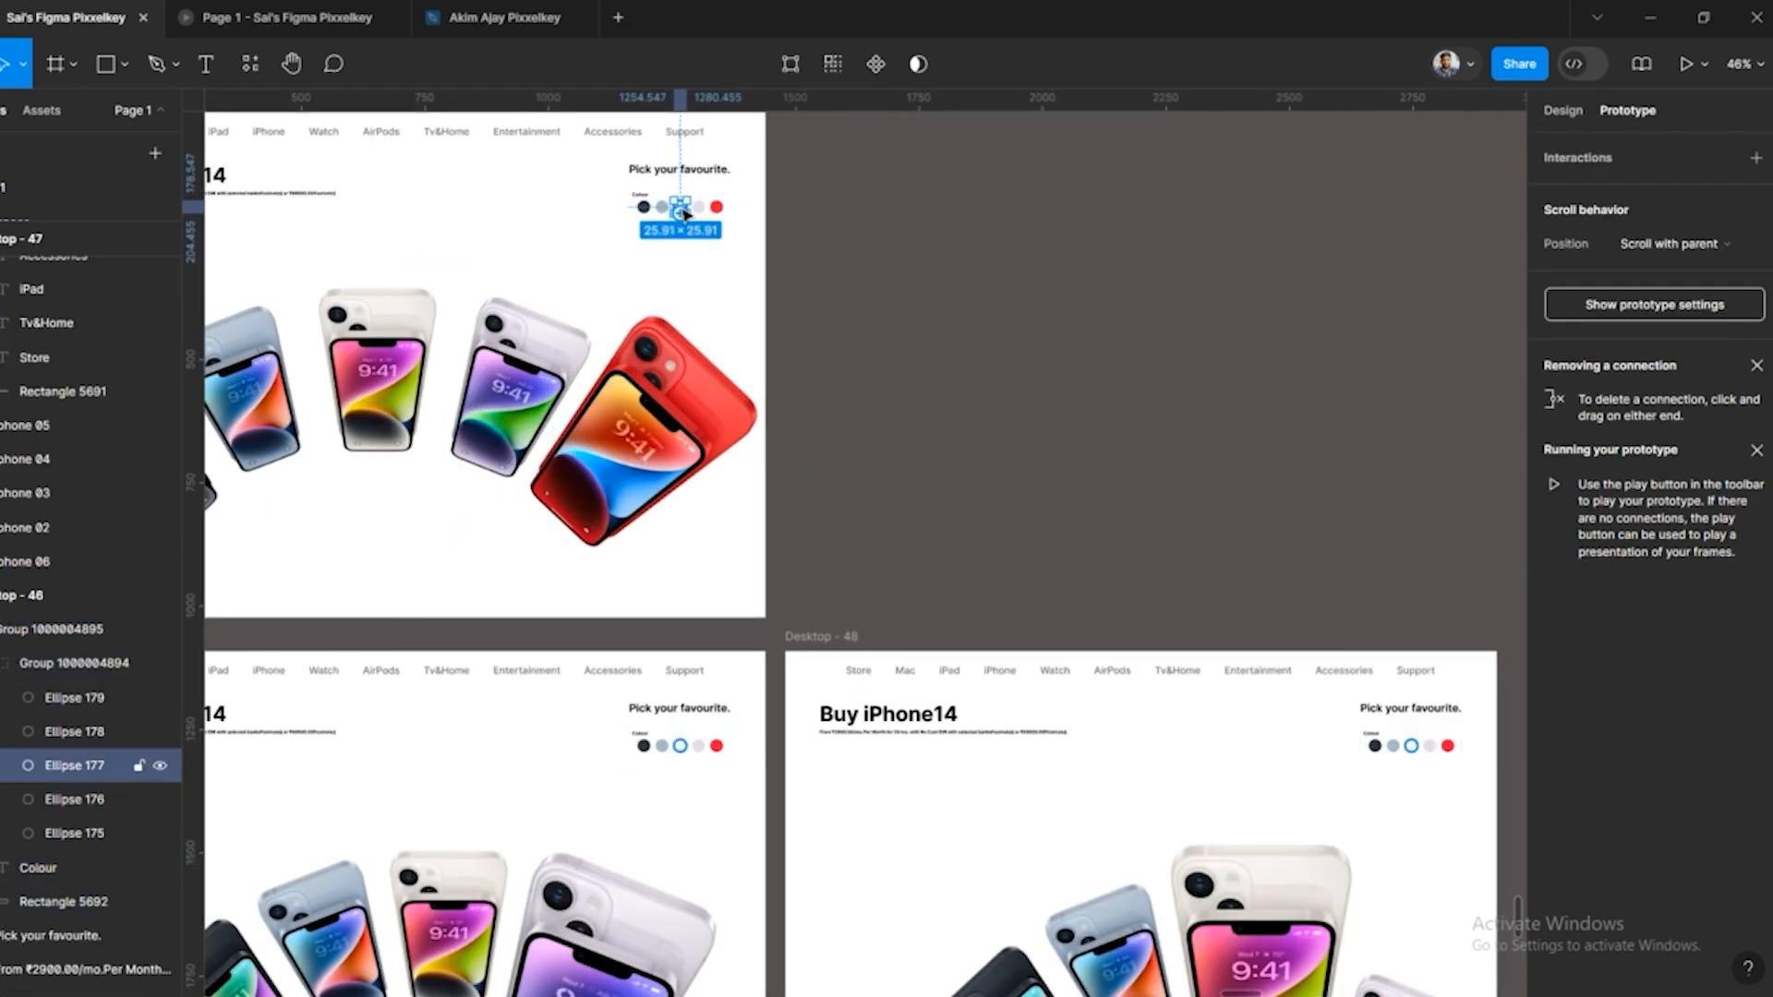
pyautogui.moveTo(681, 216); pyautogui.dragTo(1152, 673)
pyautogui.click(685, 755)
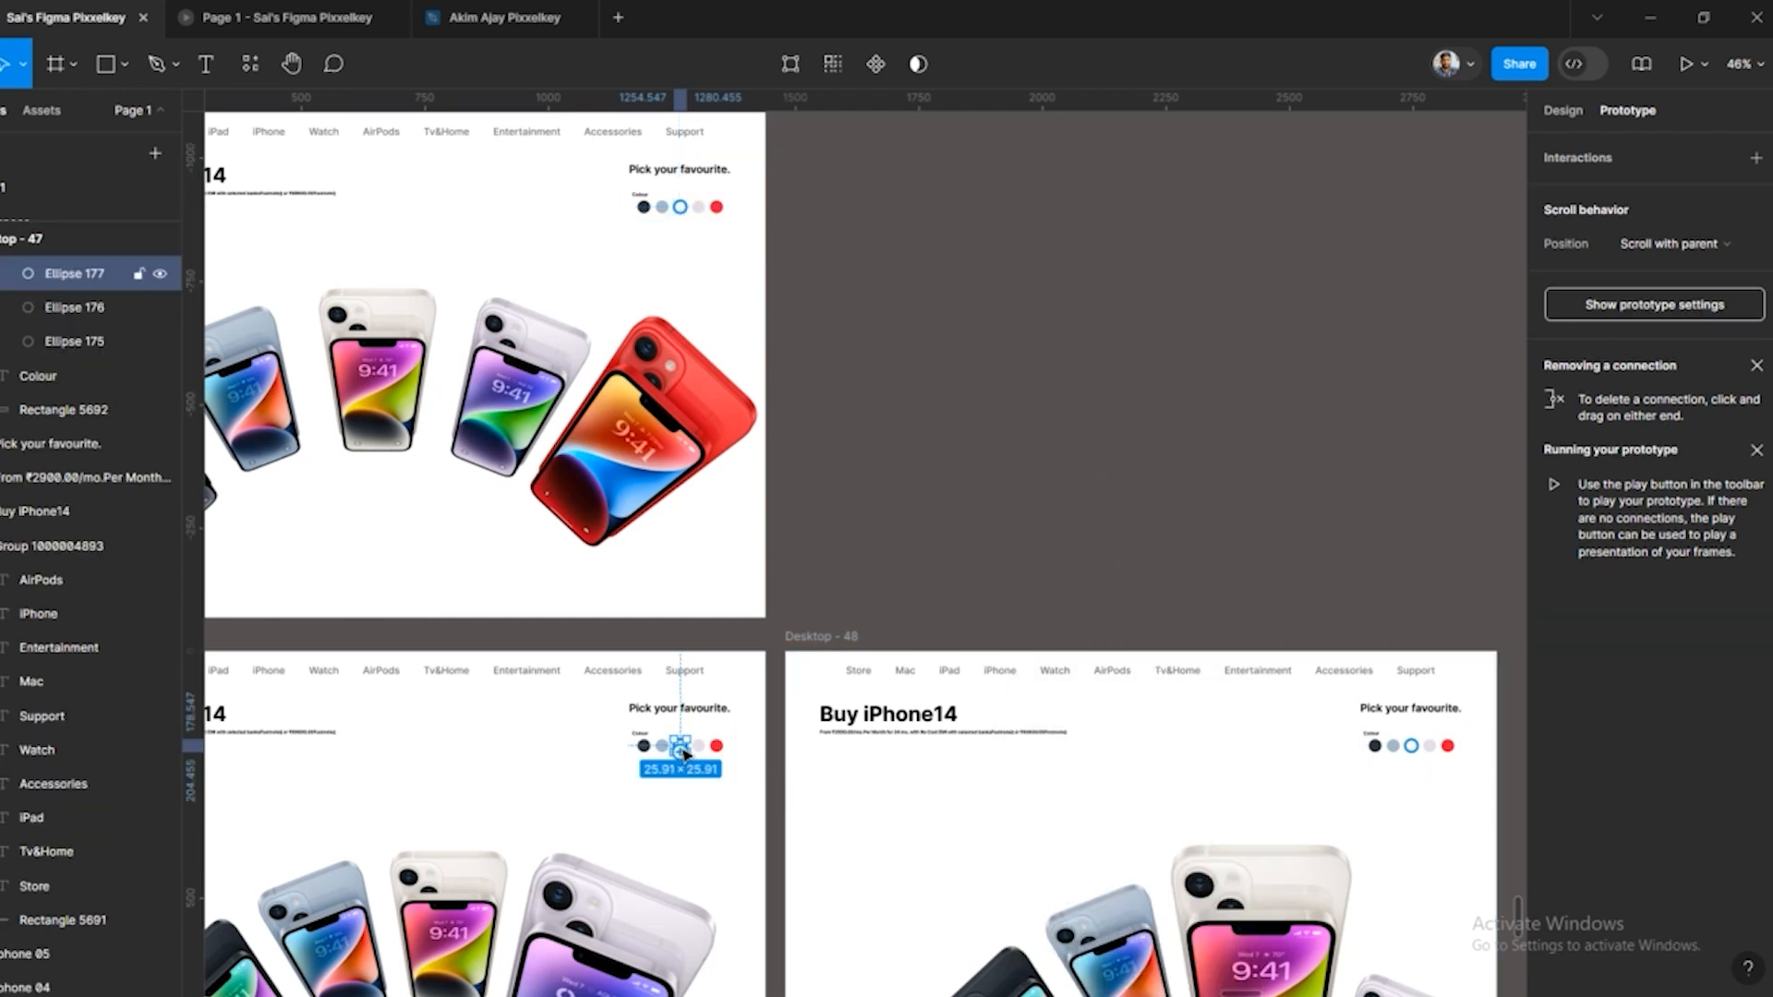
pyautogui.moveTo(1020, 679); pyautogui.dragTo(1020, 678)
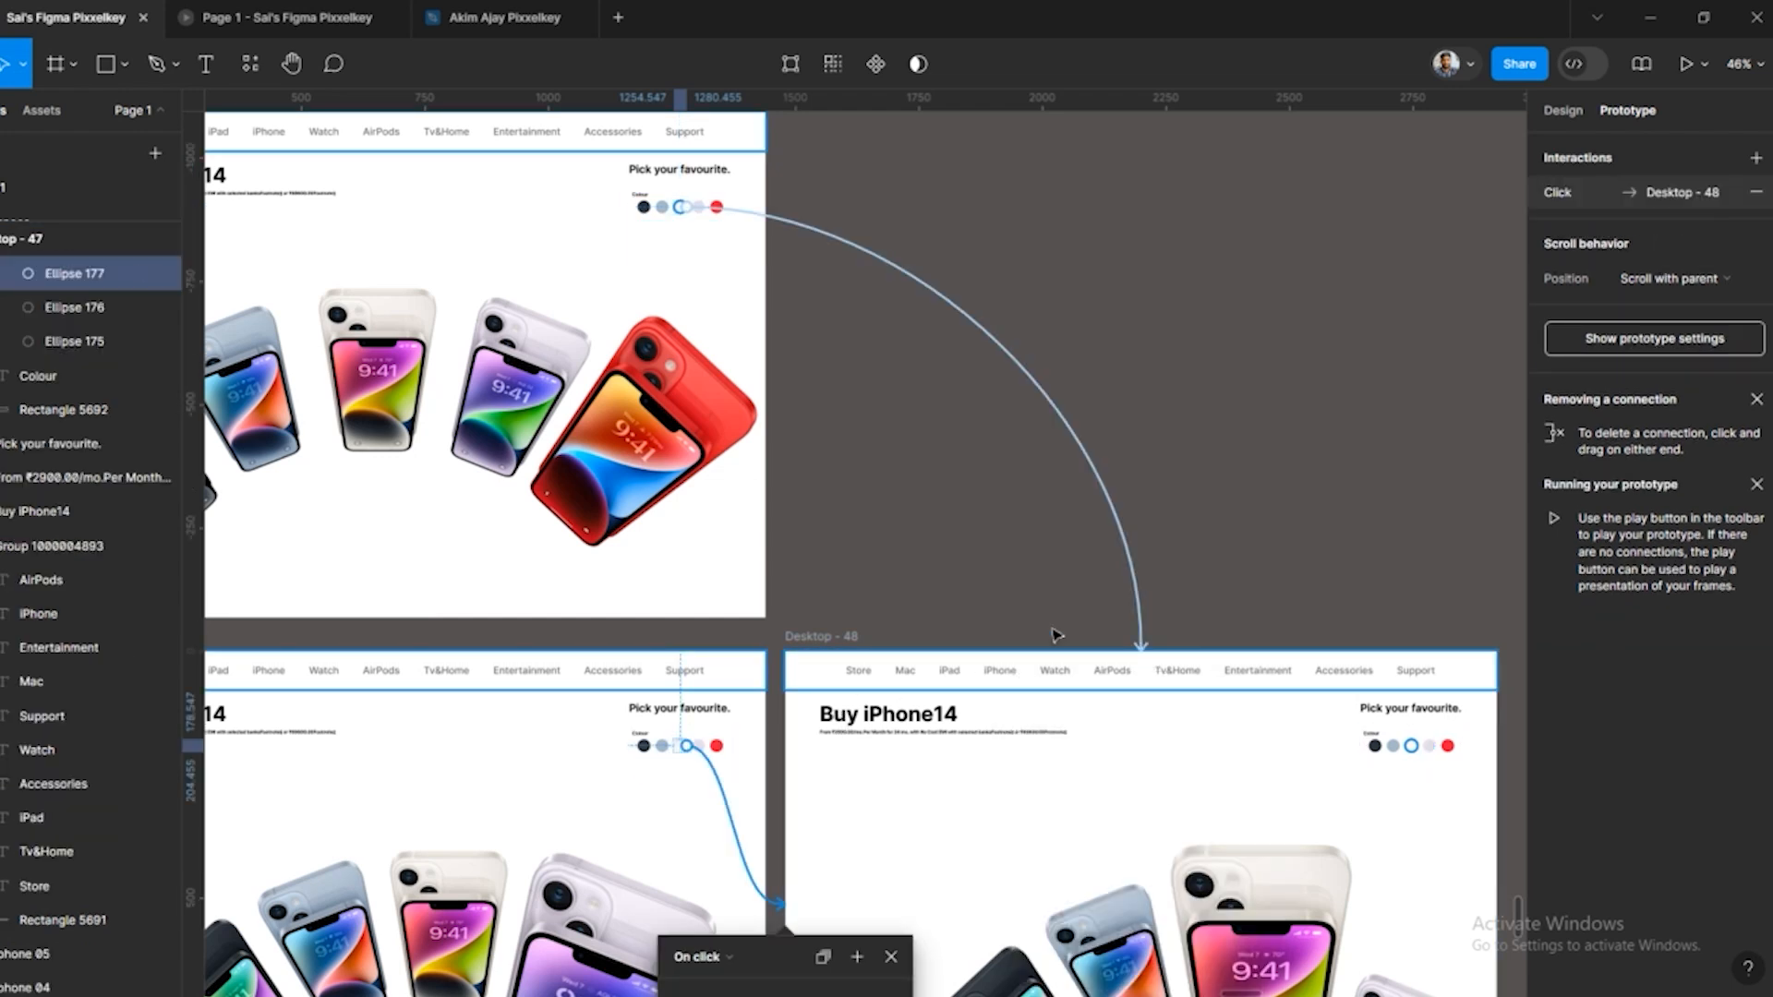
pyautogui.click(1210, 633)
# Link the red swatches in Desktop - 48 and Desktop - 47 back to Desktop - 46 with click interactions
pyautogui.scroll(-4, 1148, 486)
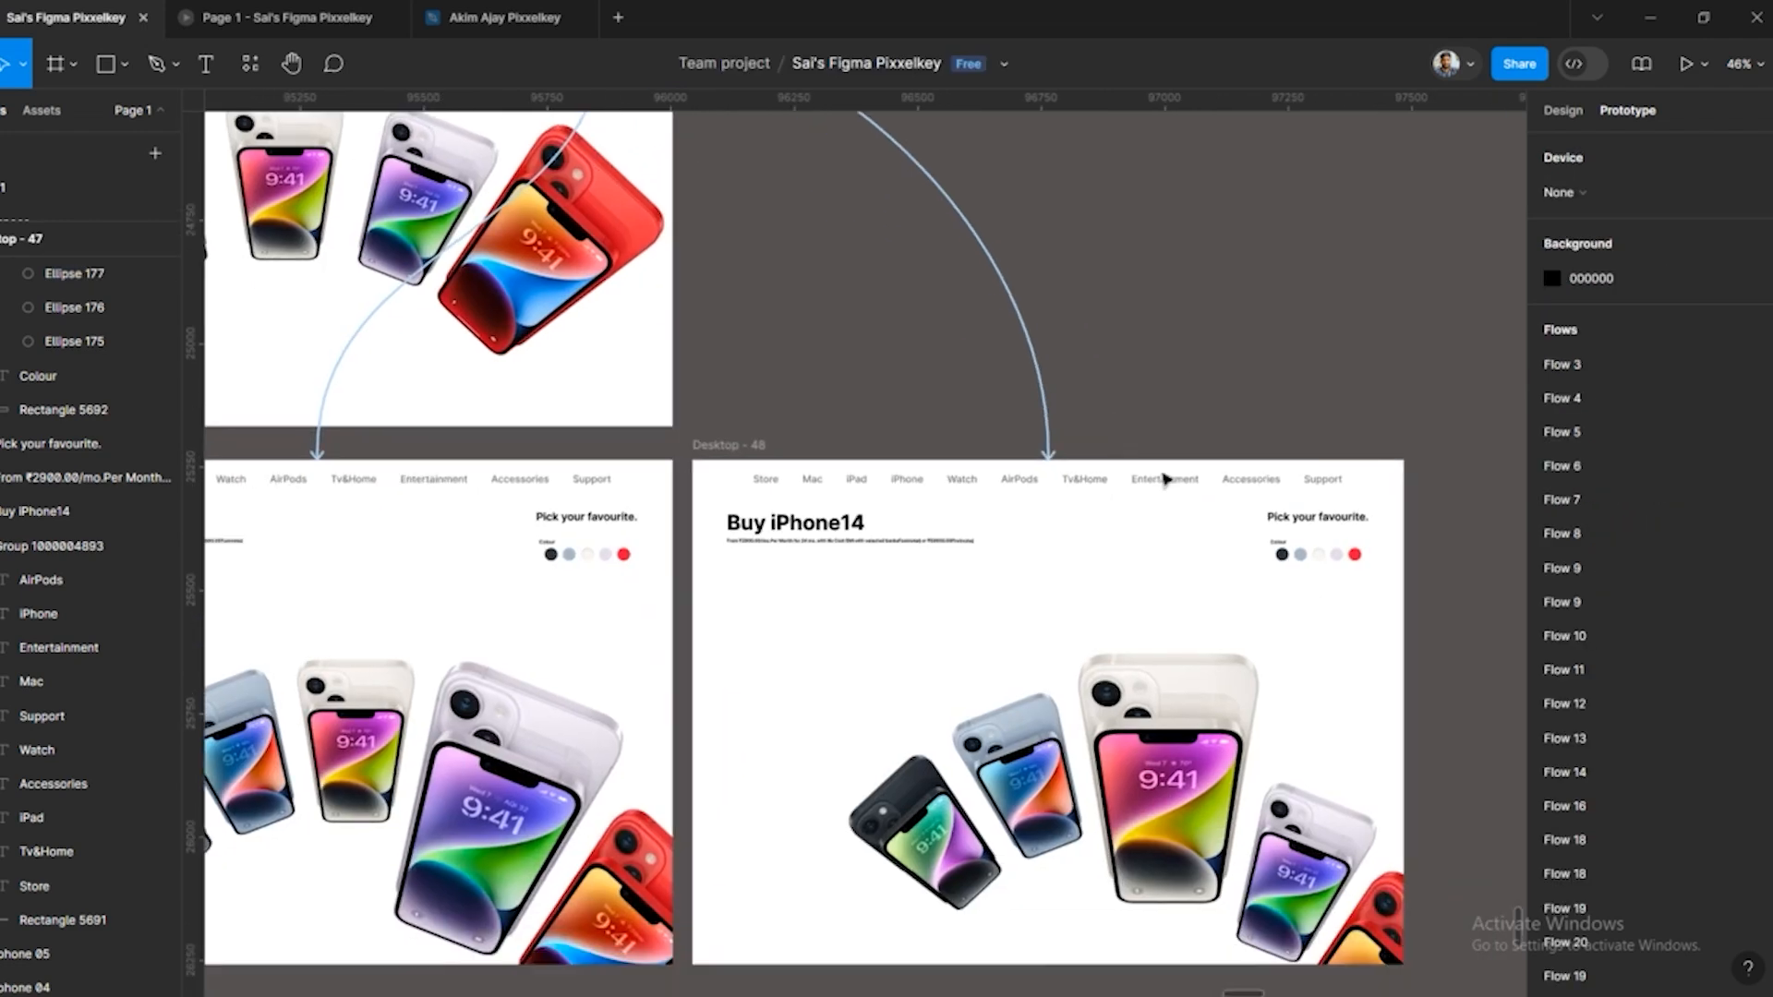
pyautogui.click(1349, 555)
pyautogui.moveTo(1371, 554); pyautogui.dragTo(635, 205)
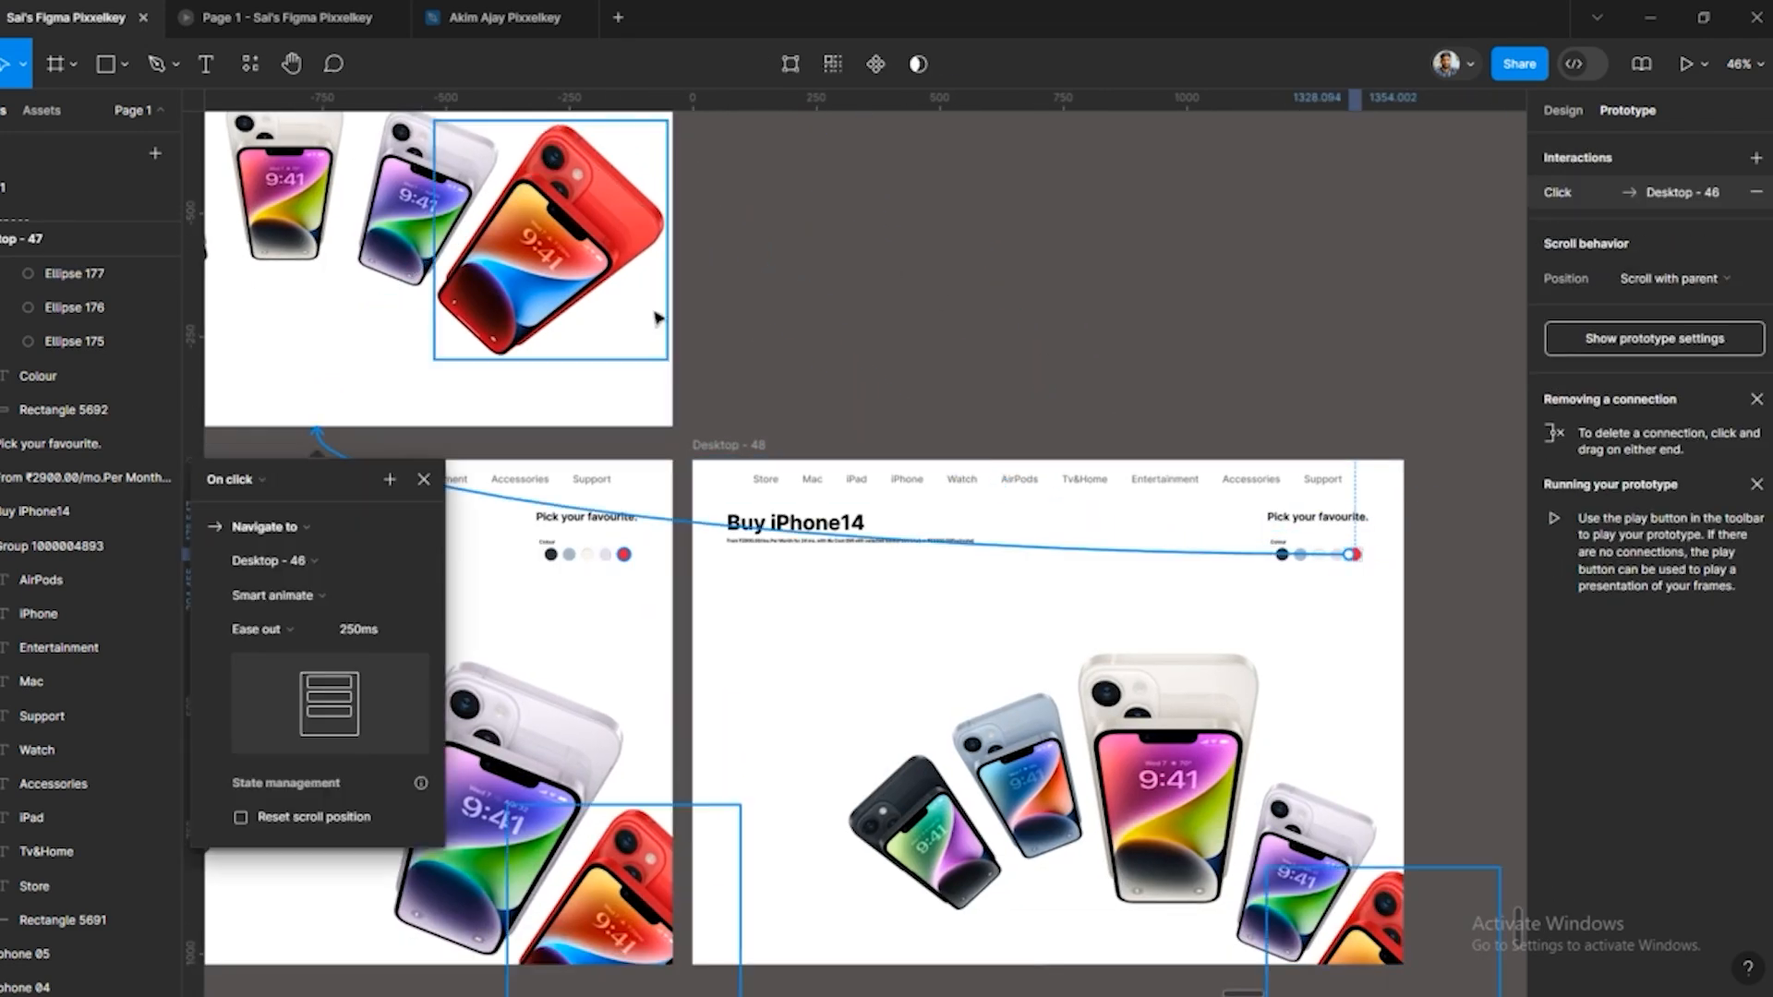
pyautogui.click(625, 553)
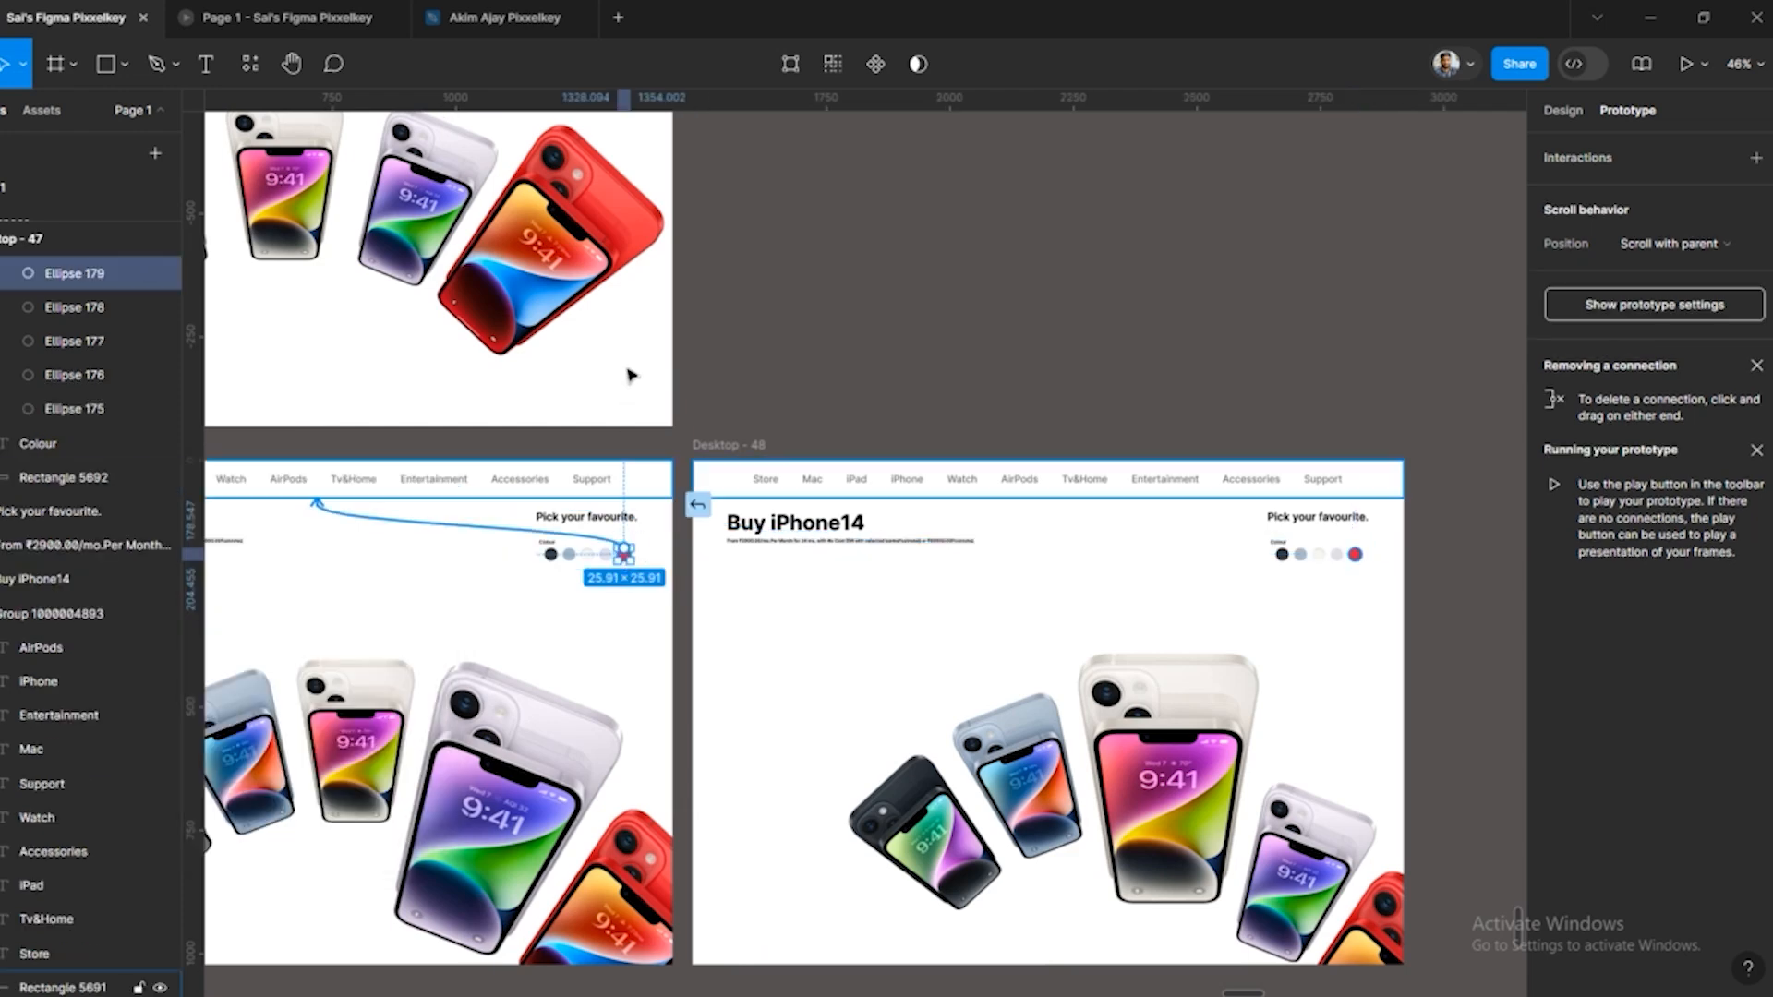
pyautogui.moveTo(633, 363); pyautogui.dragTo(633, 365)
pyautogui.click(964, 317)
# Duplicate the Desktop - 48 frame and place the copy directly below it
pyautogui.scroll(-5, 940, 341)
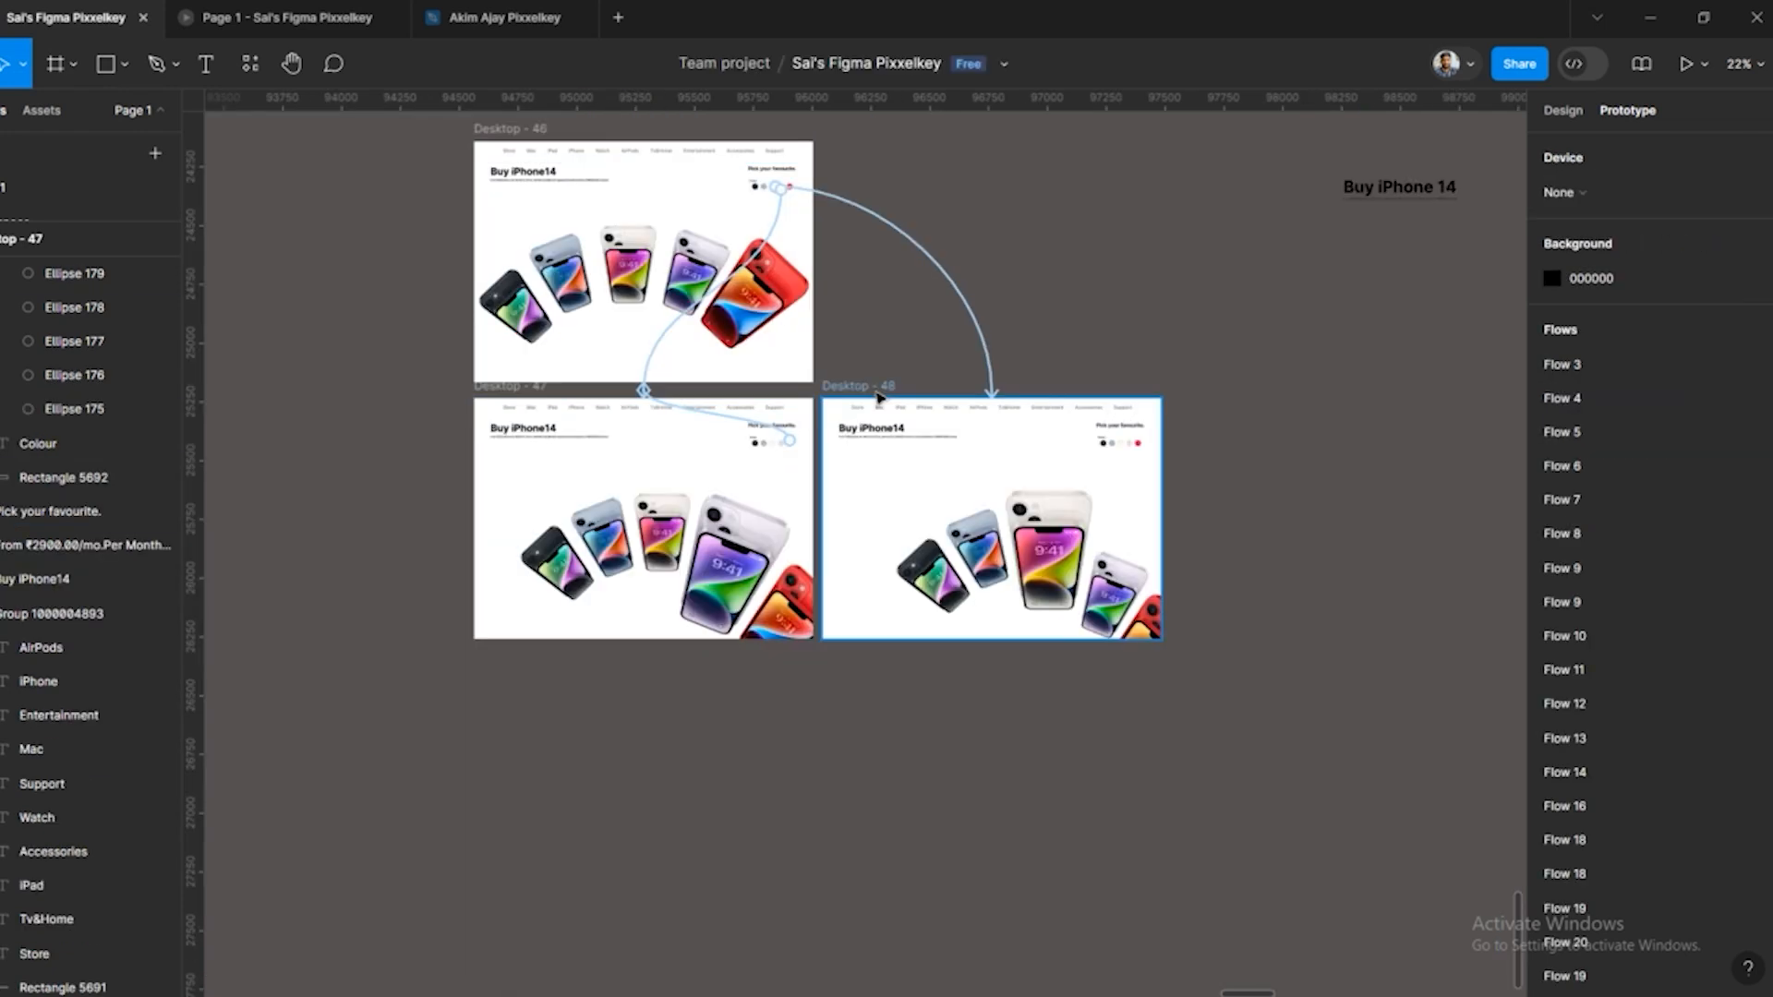
pyautogui.click(878, 388)
pyautogui.moveTo(874, 393); pyautogui.dragTo(962, 707)
pyautogui.click(1125, 333)
pyautogui.click(889, 393)
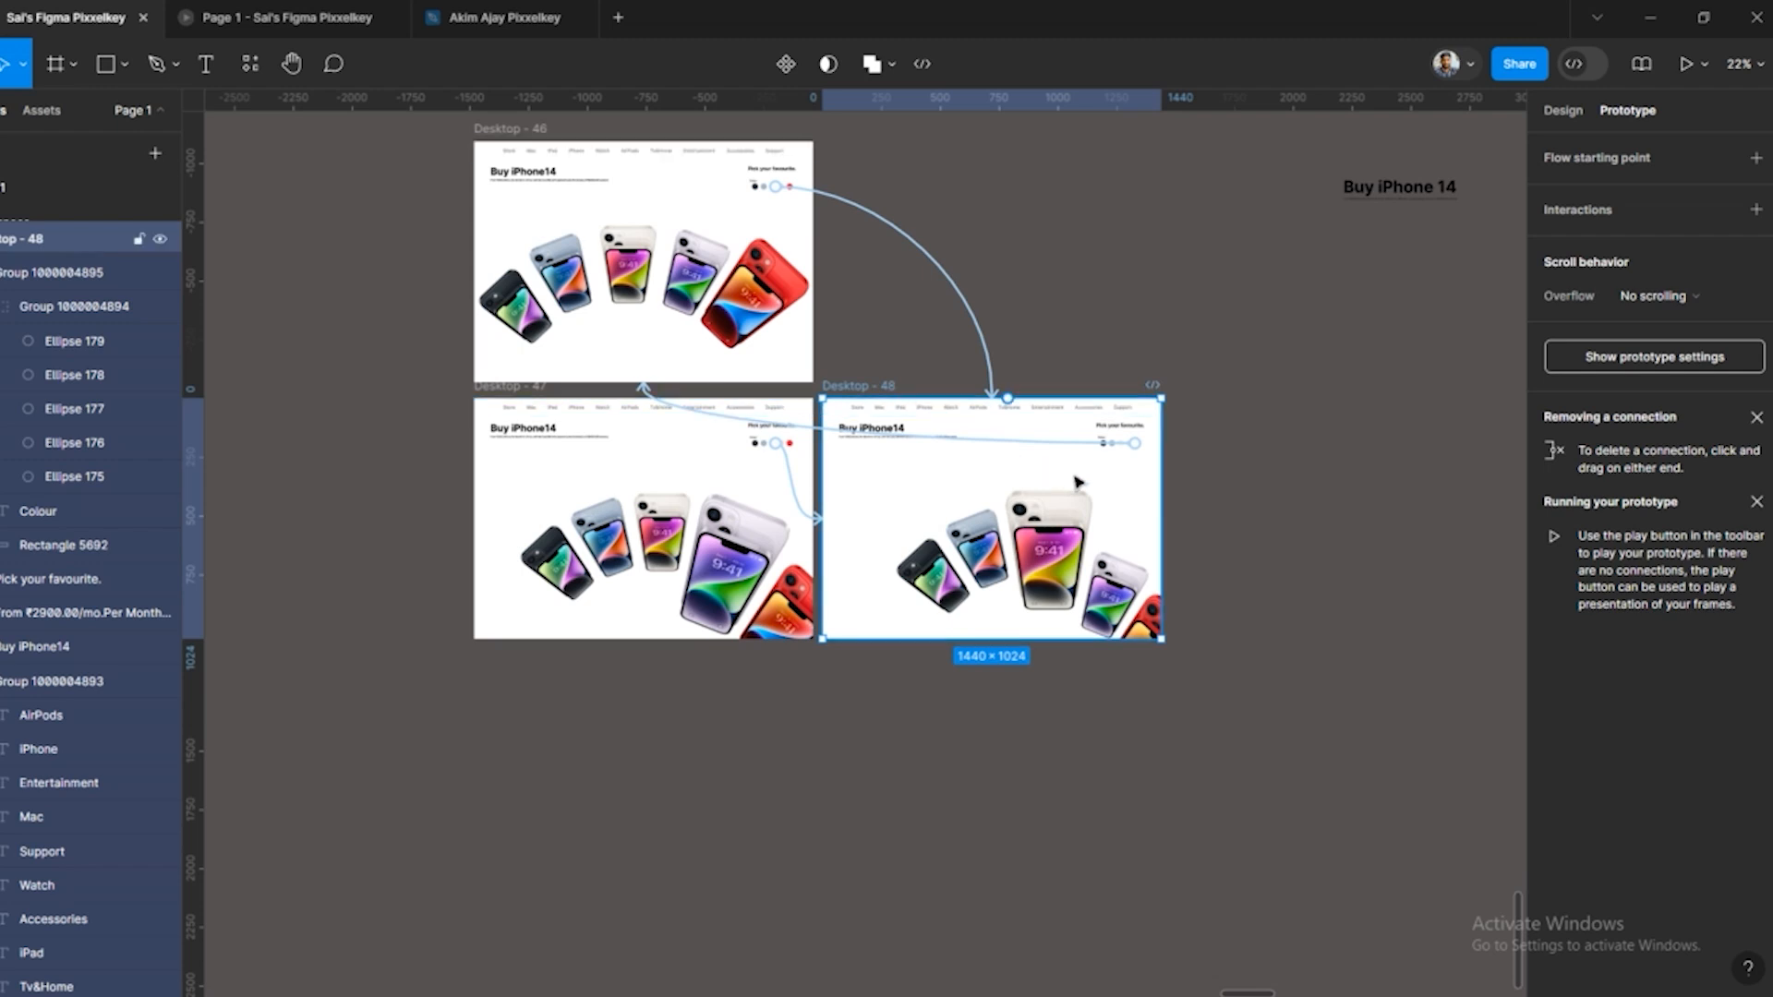
pyautogui.hotkey('ctrl', 'd')
pyautogui.moveTo(1224, 391); pyautogui.dragTo(882, 662)
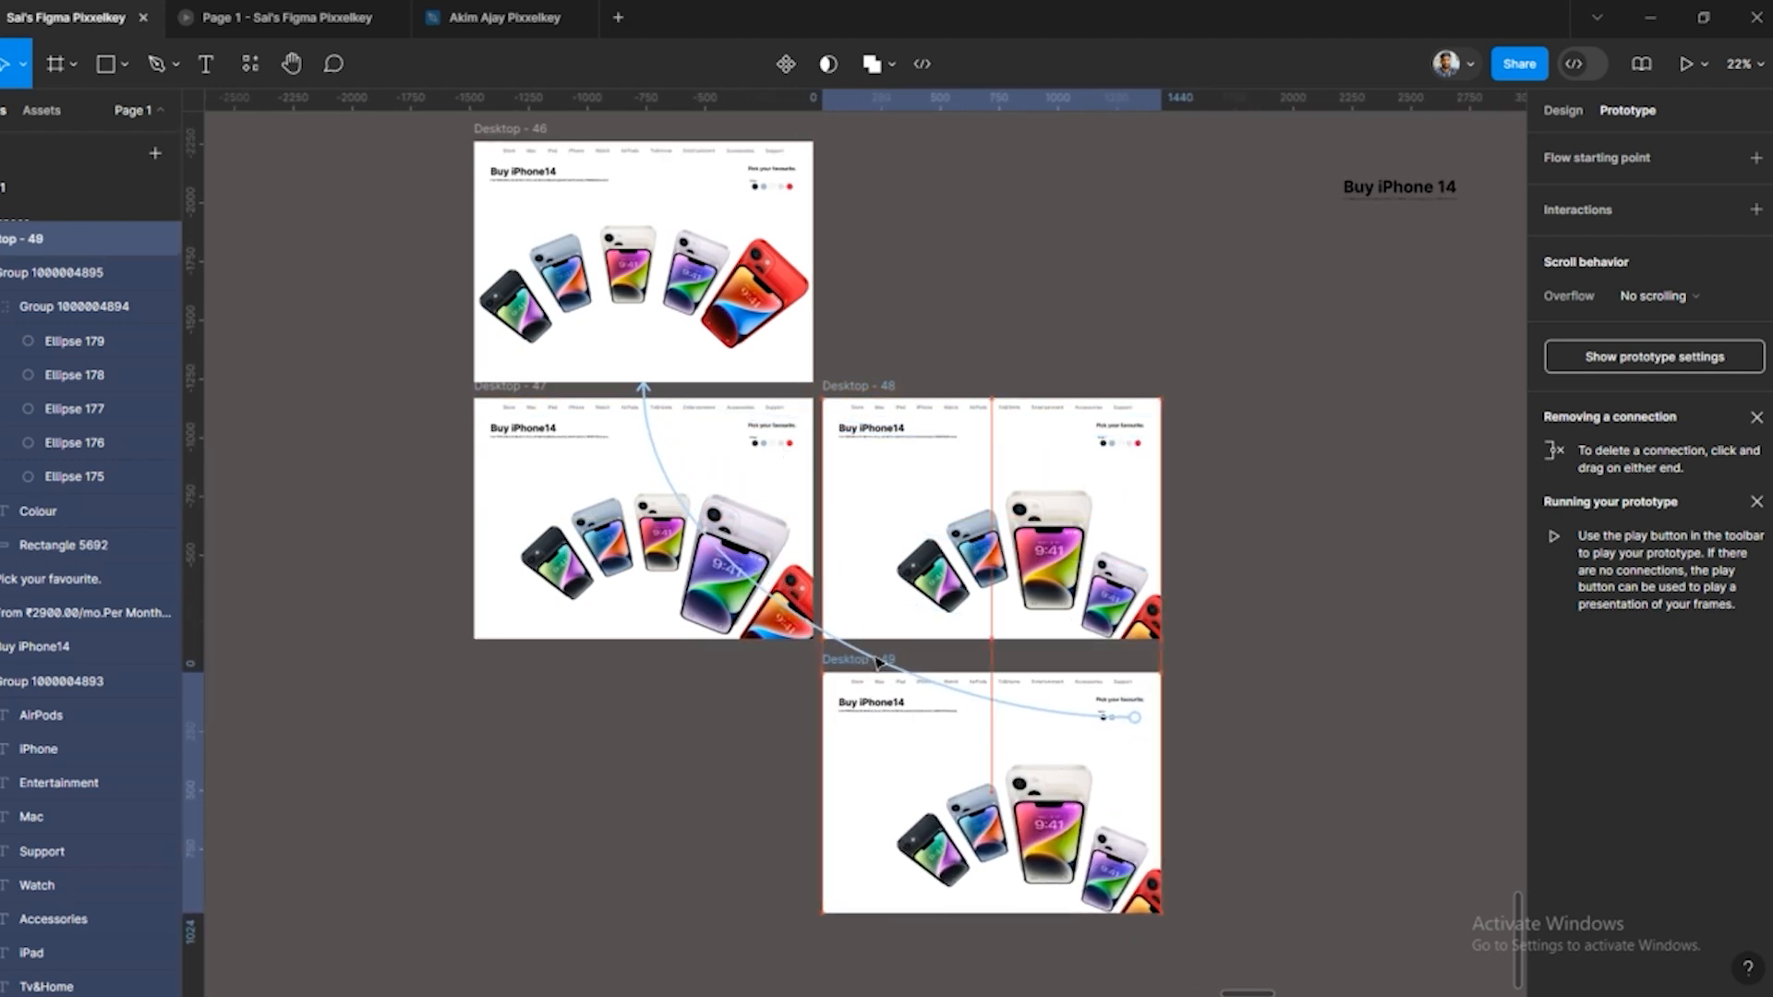
# Play the Flow 35 prototype that starts at Desktop - 40, then return to the design file
pyautogui.scroll(-3, 881, 662)
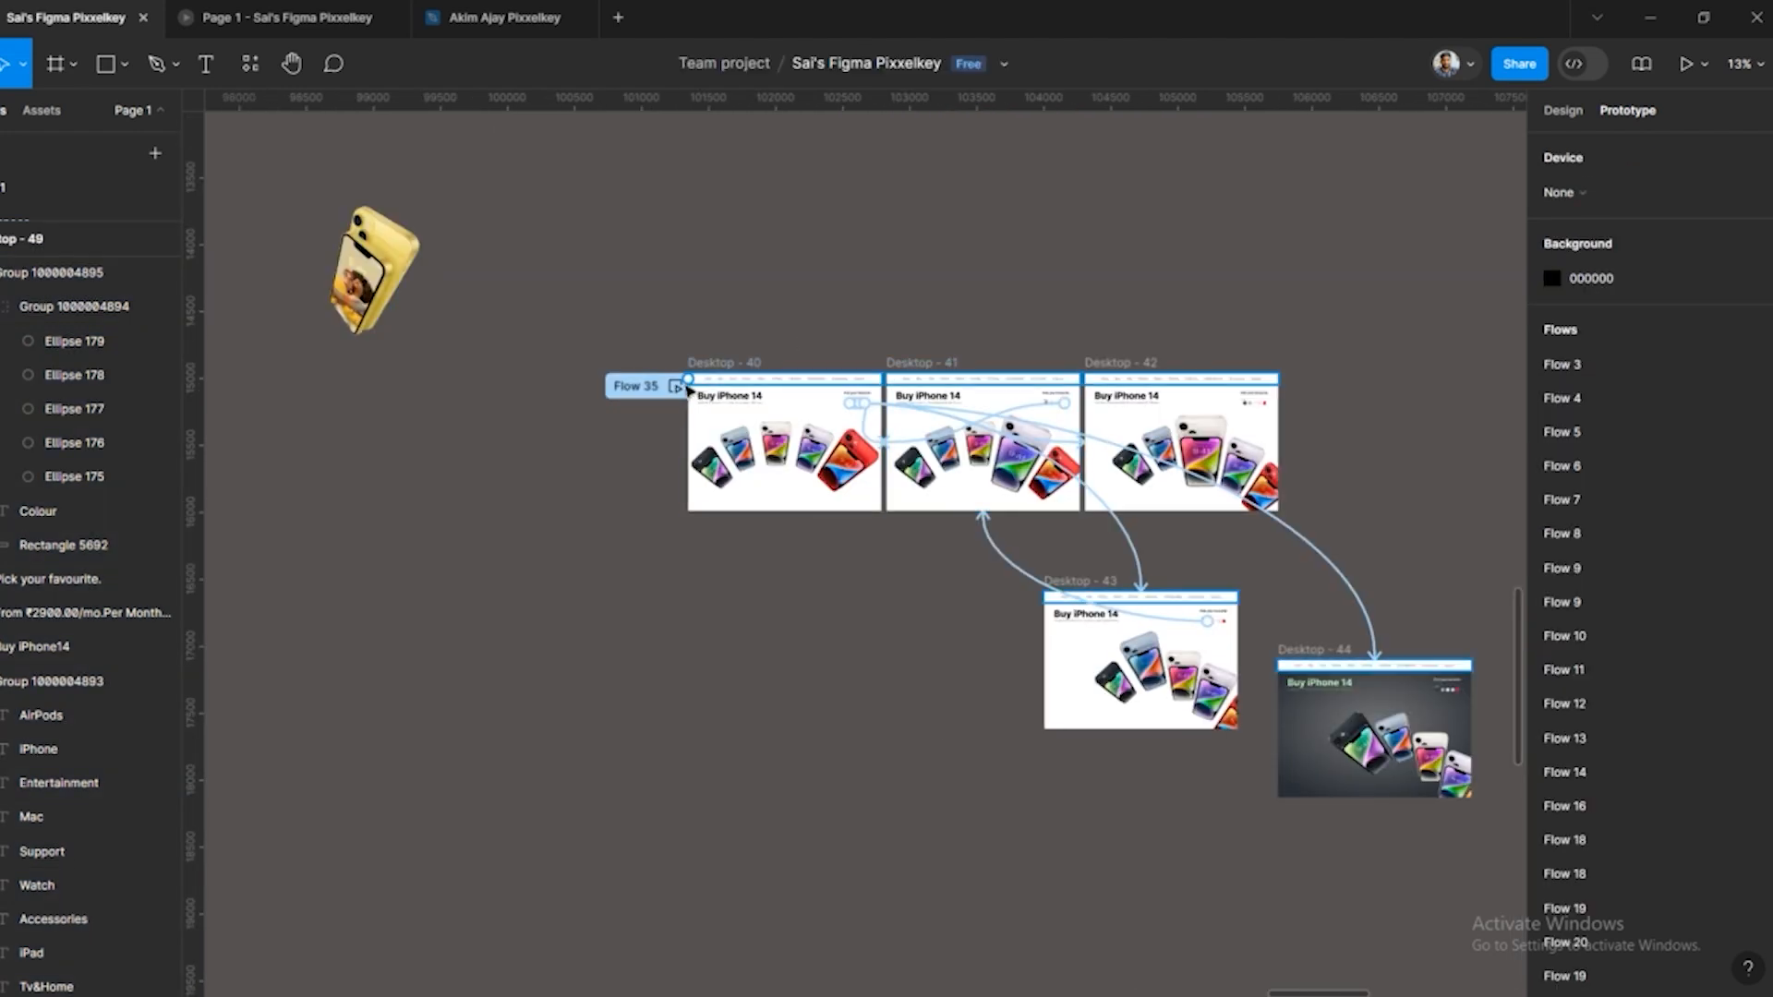
pyautogui.click(675, 386)
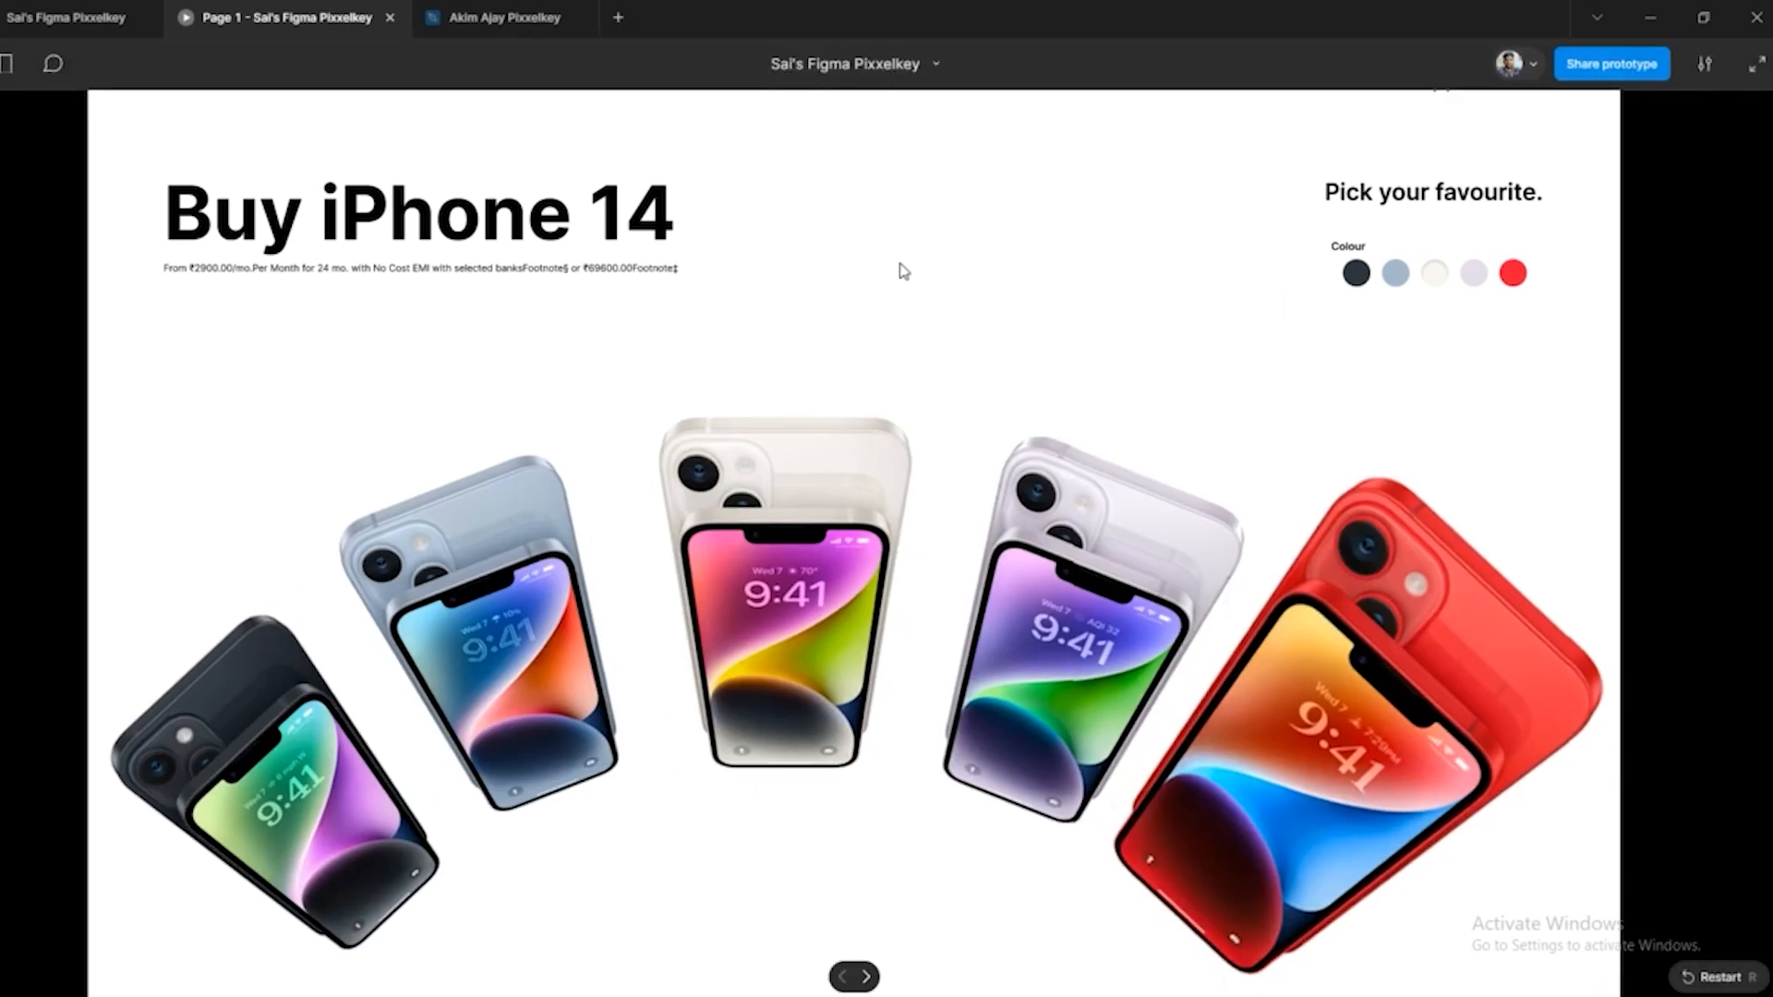
pyautogui.hotkey('ctrl', 'shift', 'Tab')
# Link the purple phone in Desktop - 40 to Desktop - 41 with an on-click Smart animate interaction, ease out, 250 ms
pyautogui.scroll(5, 1041, 304)
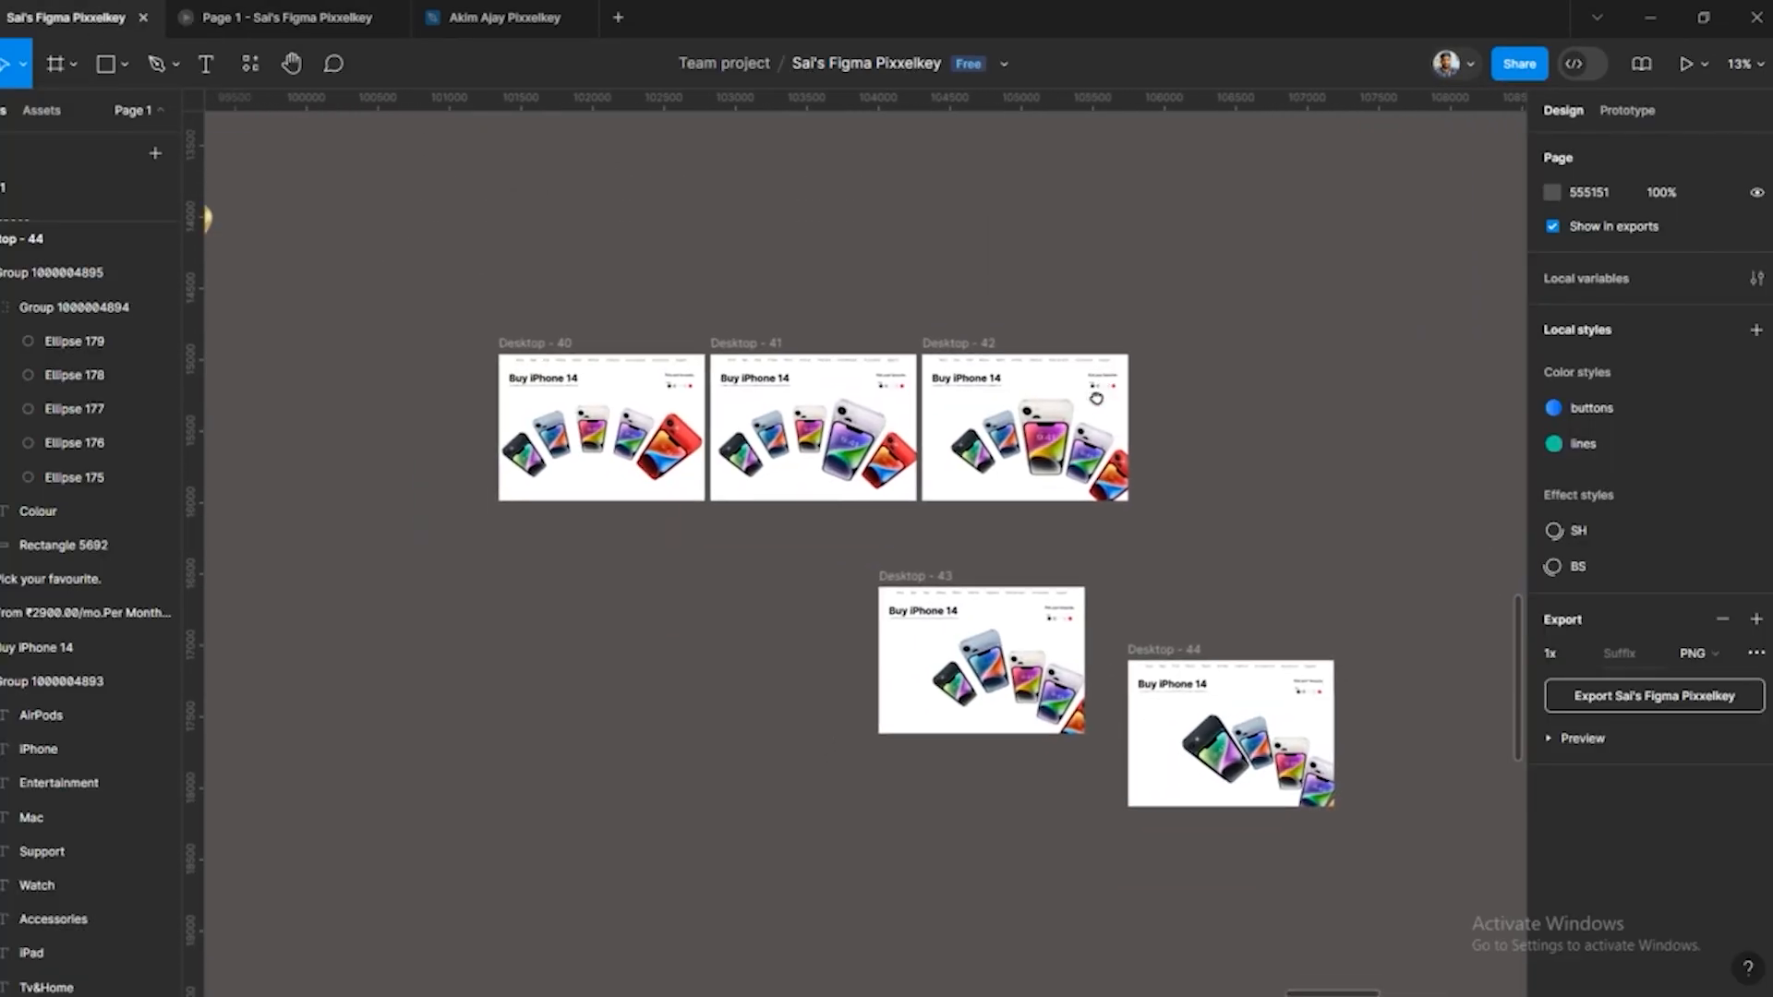
pyautogui.click(662, 360)
pyautogui.scroll(3, 662, 360)
pyautogui.click(920, 398)
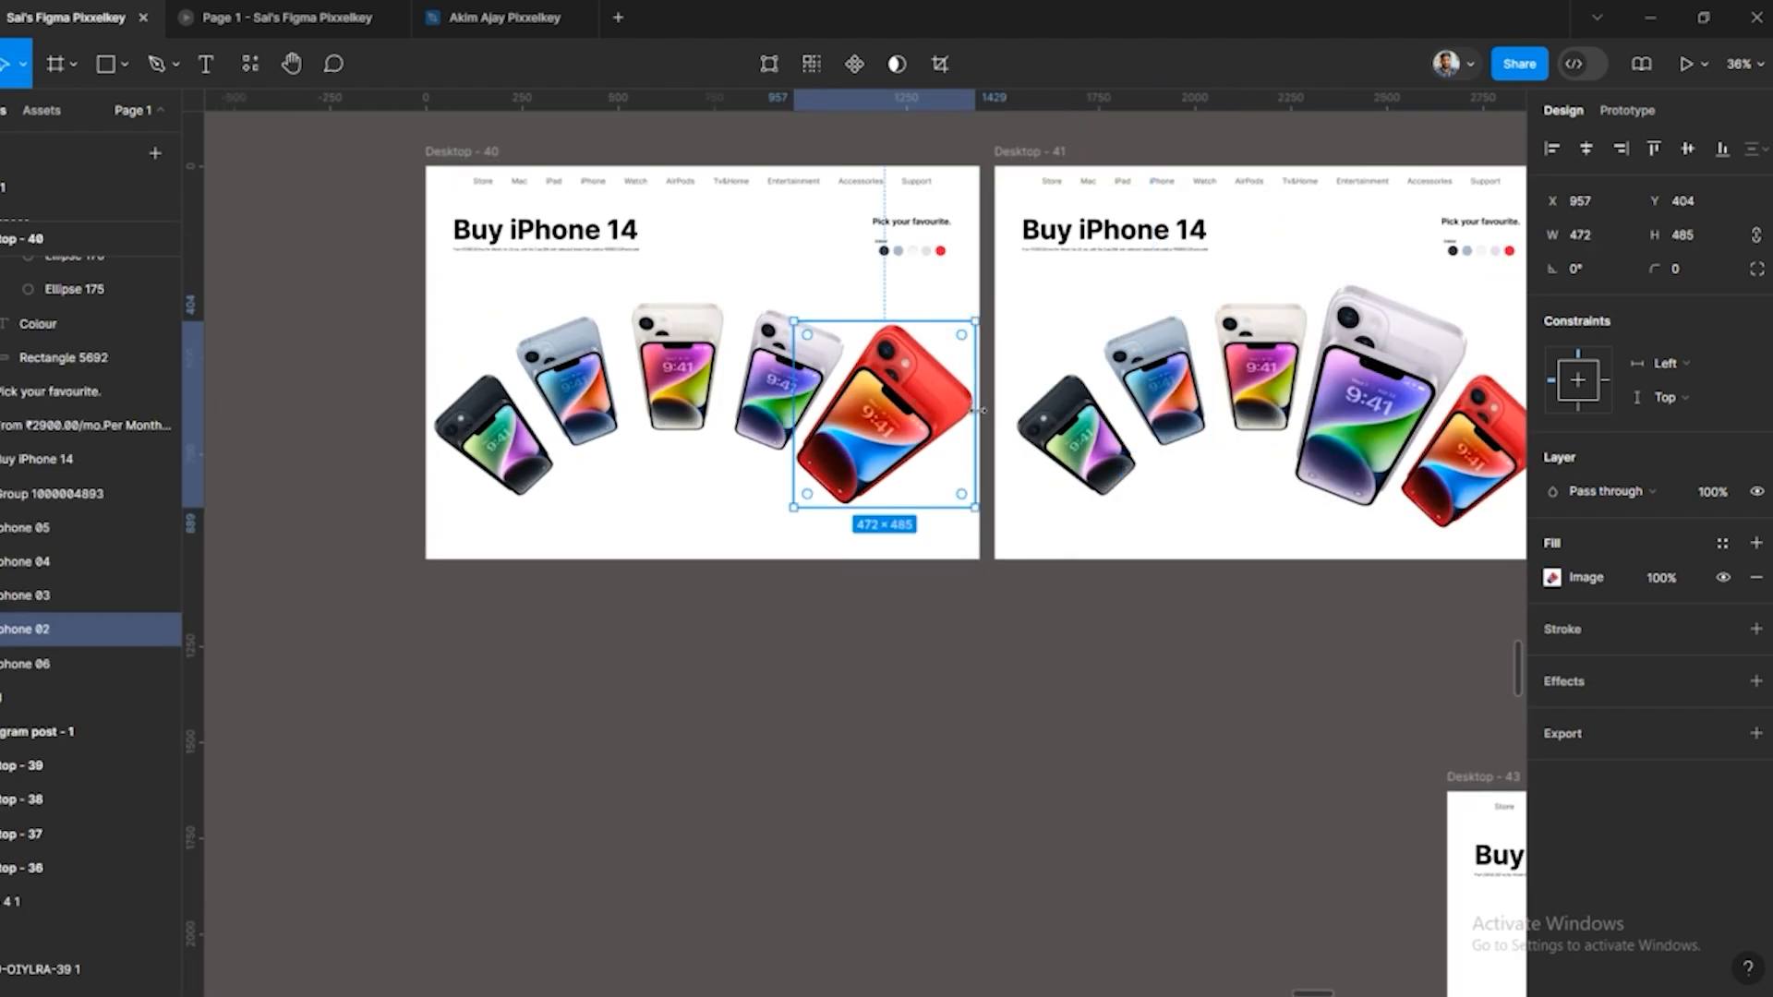
pyautogui.moveTo(928, 371); pyautogui.dragTo(694, 374)
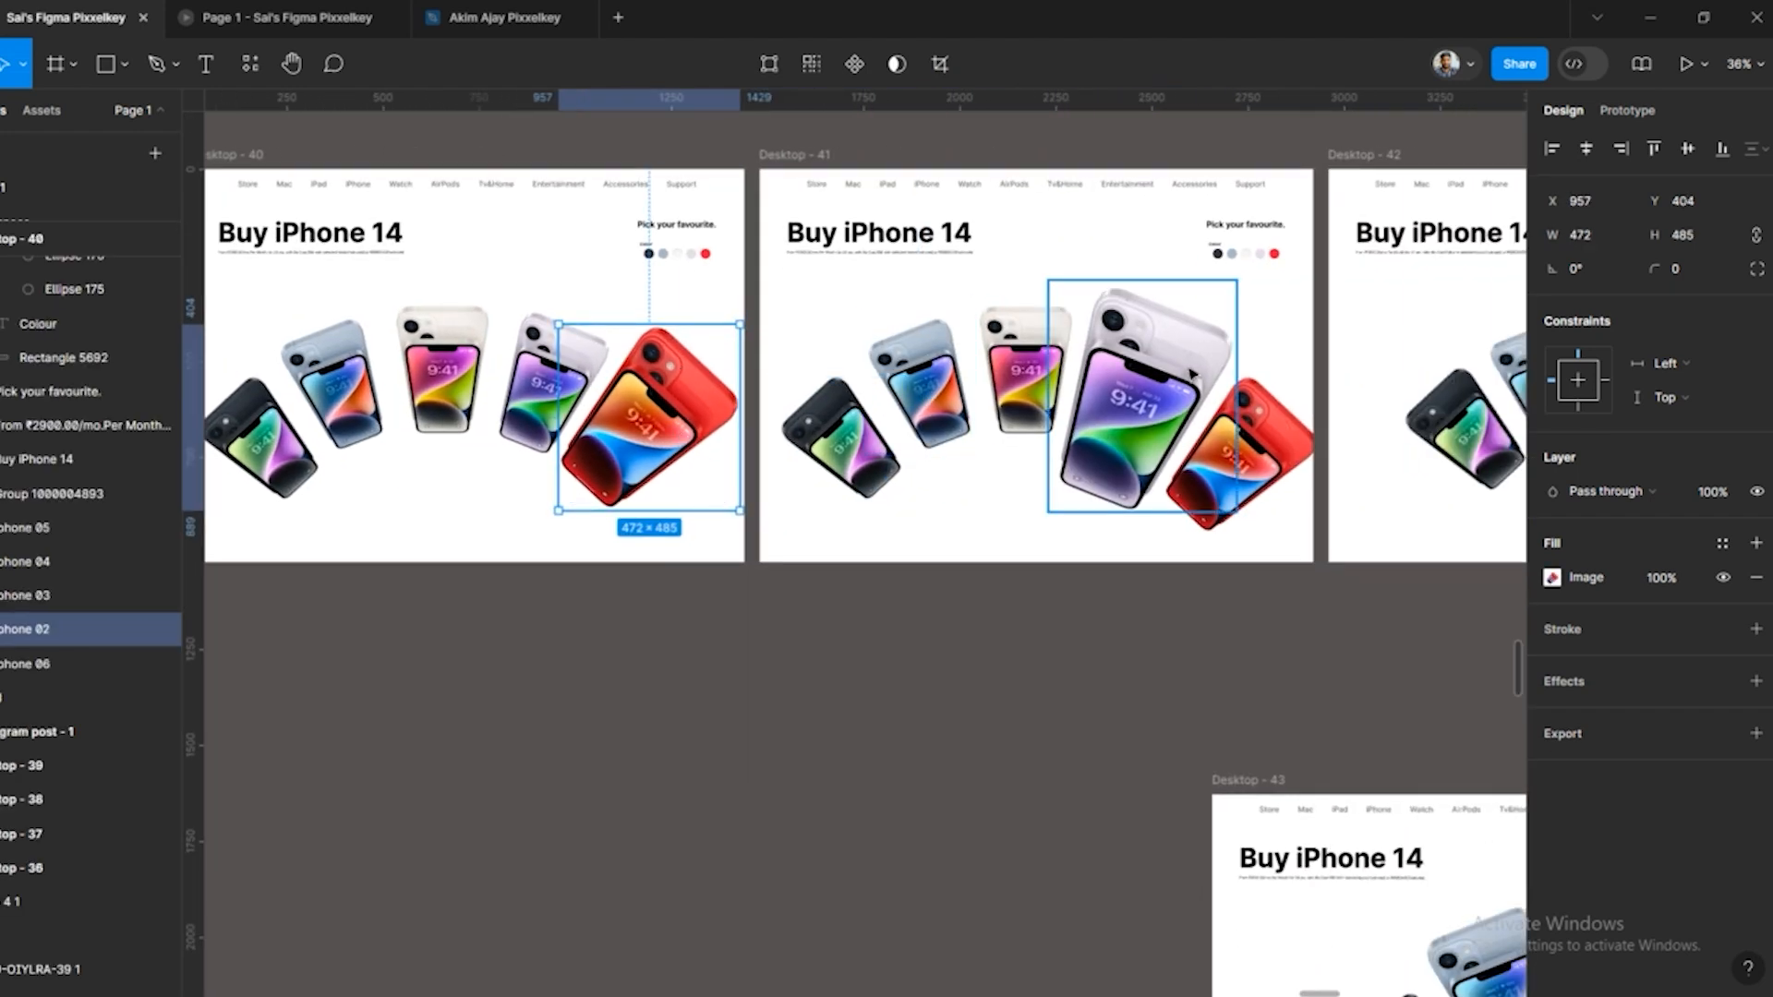
pyautogui.click(1191, 374)
pyautogui.click(1627, 109)
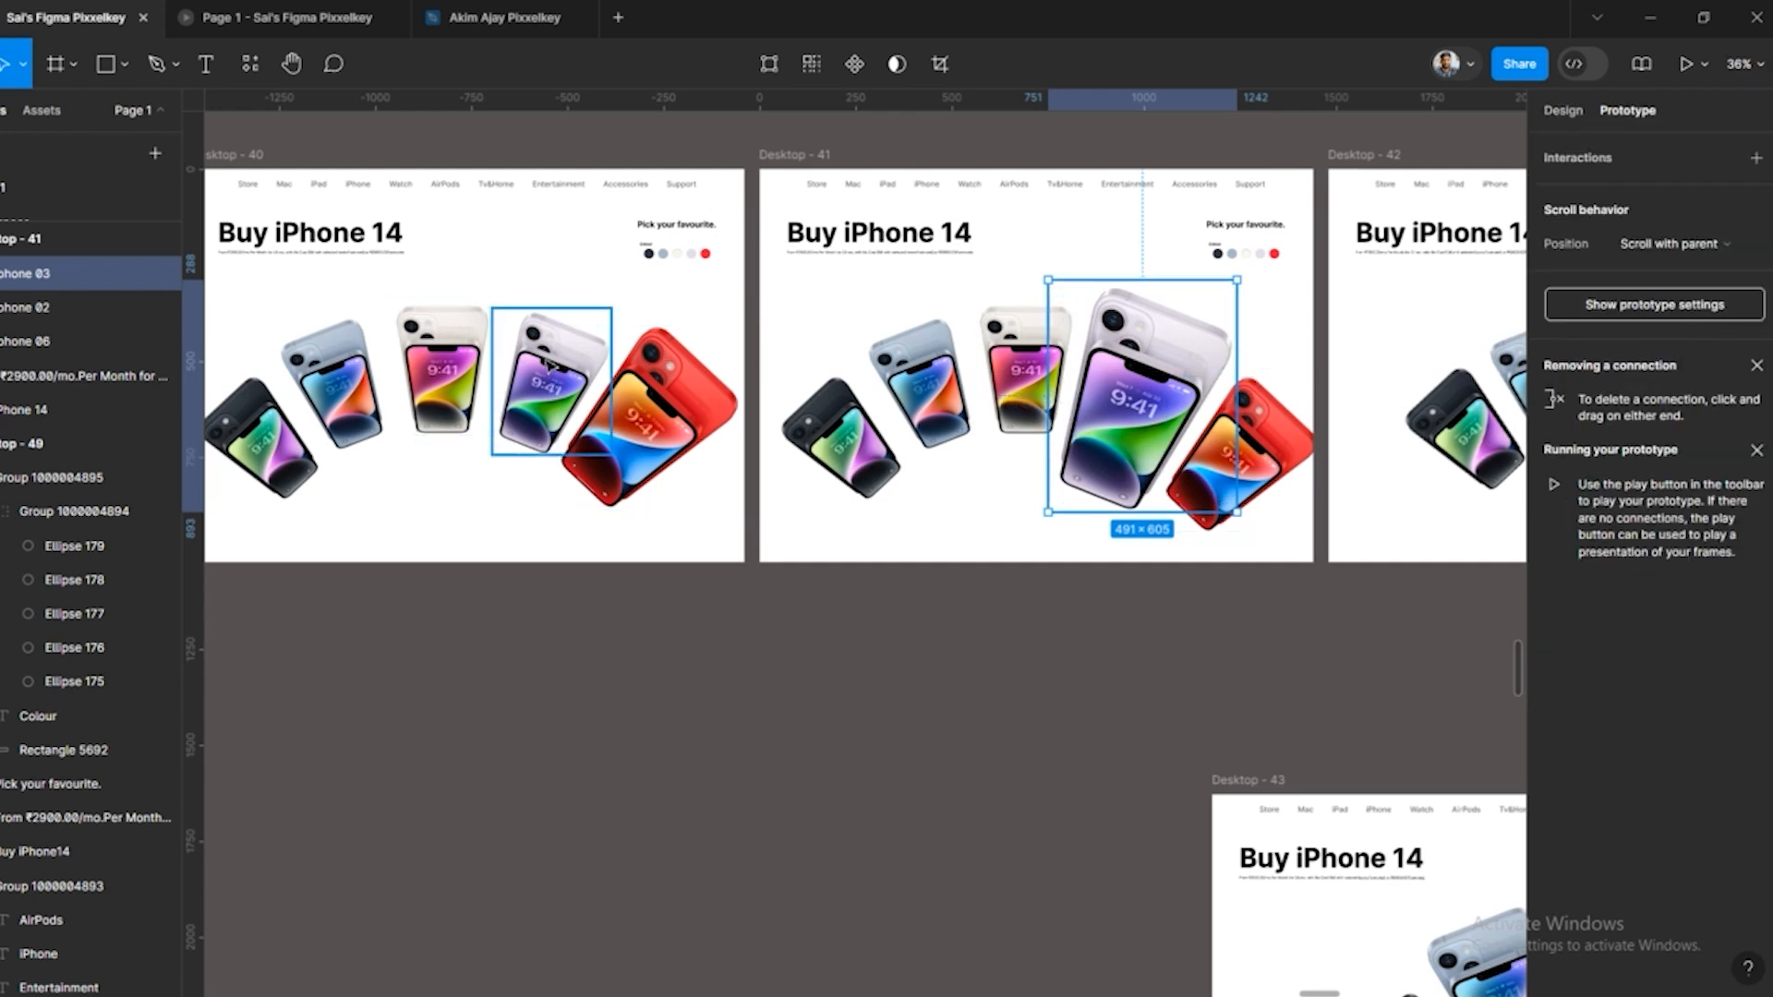
pyautogui.click(552, 383)
pyautogui.moveTo(611, 380); pyautogui.dragTo(835, 393)
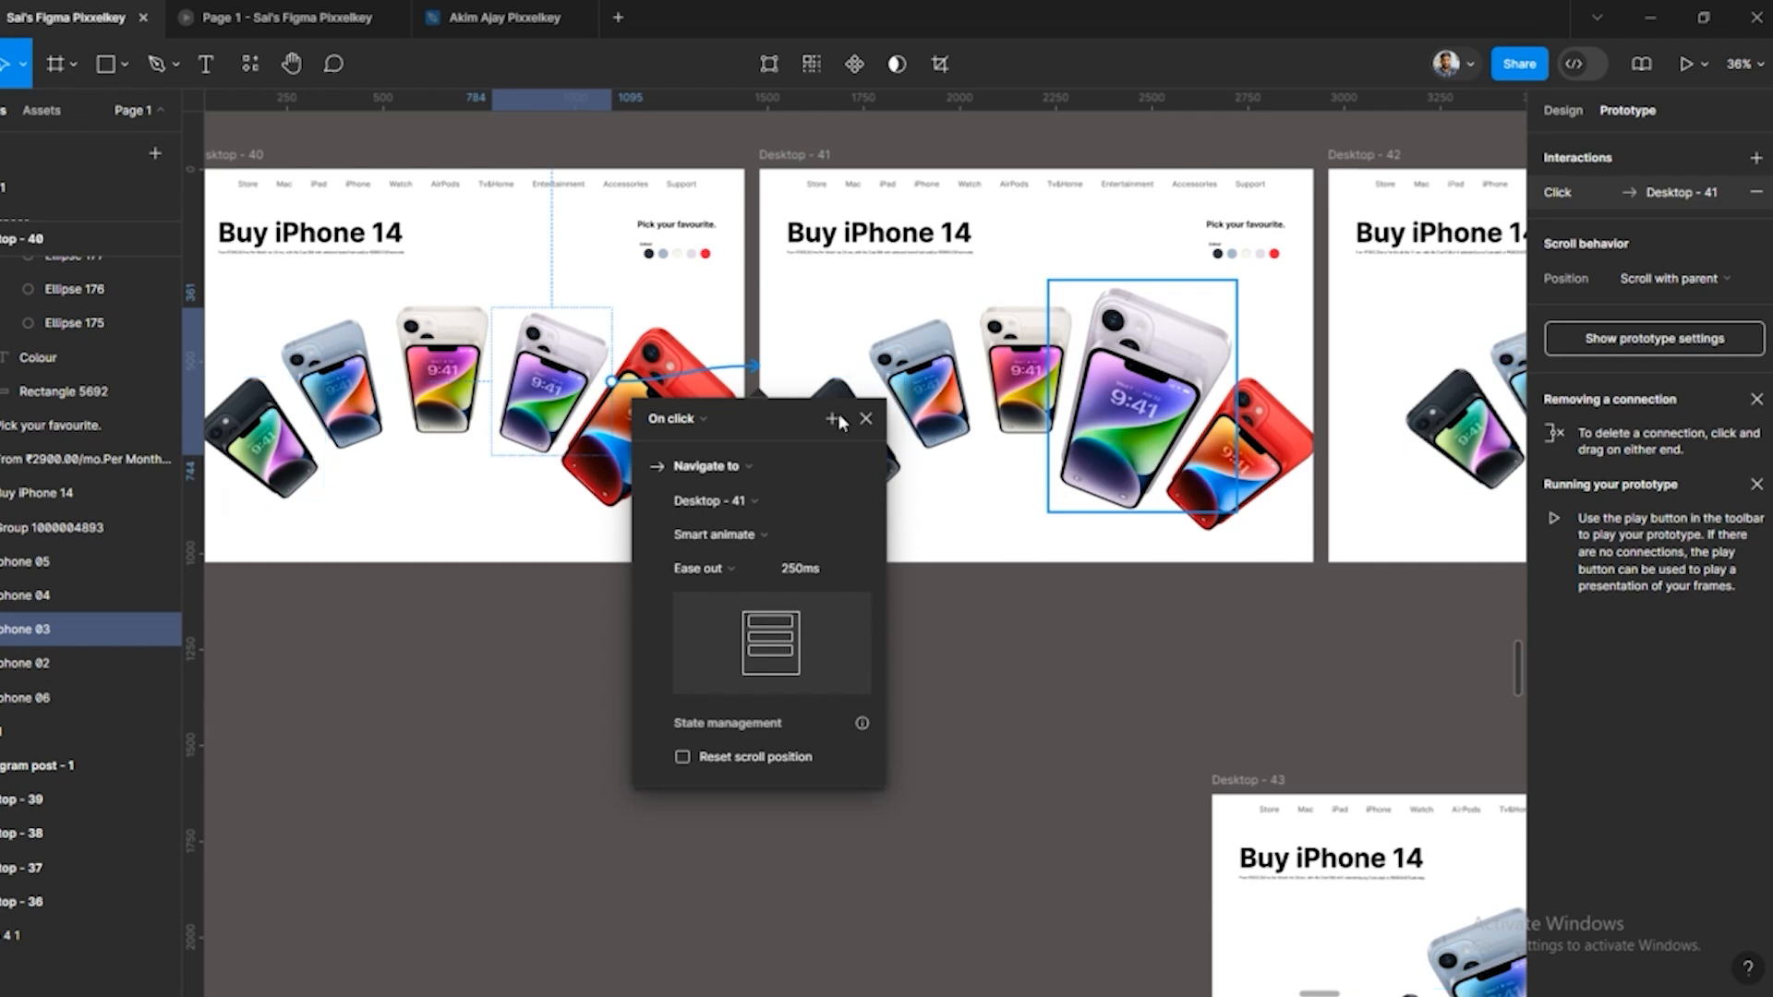
pyautogui.click(971, 632)
# Link the white phone in Desktop - 40 to Desktop - 42 with an on-click Smart animate interaction, ease out, 250 ms
pyautogui.click(480, 376)
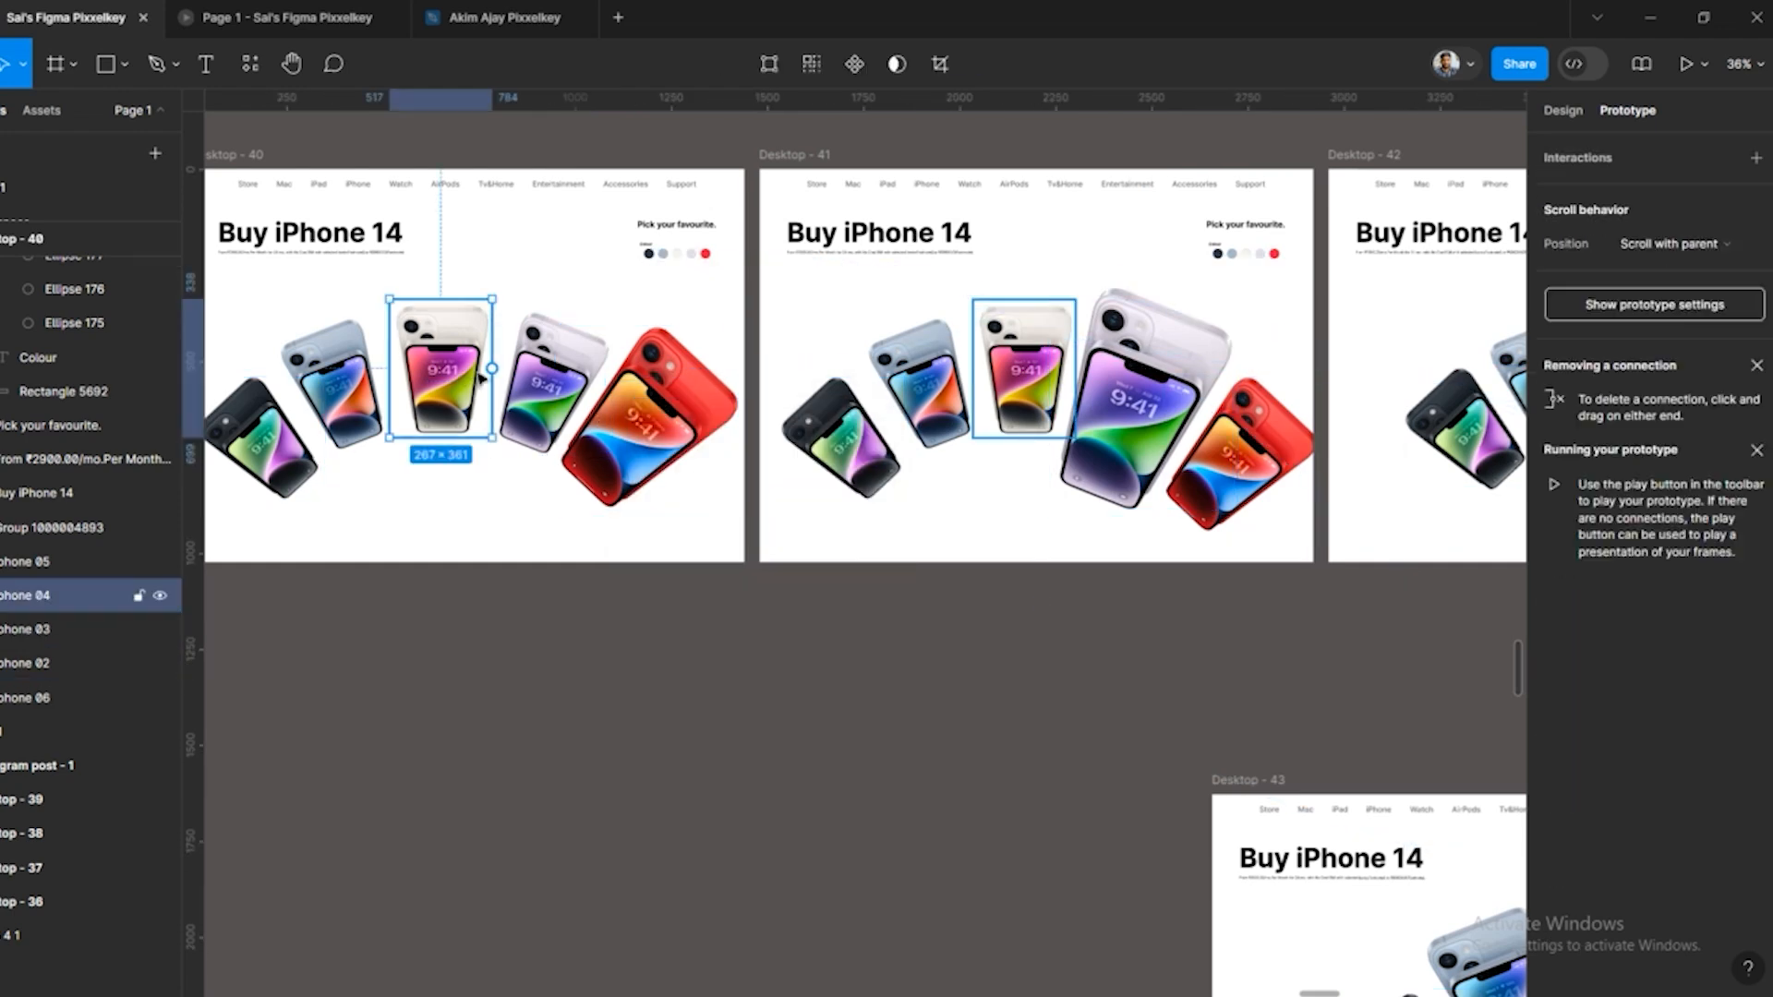
pyautogui.moveTo(494, 372); pyautogui.dragTo(1348, 358)
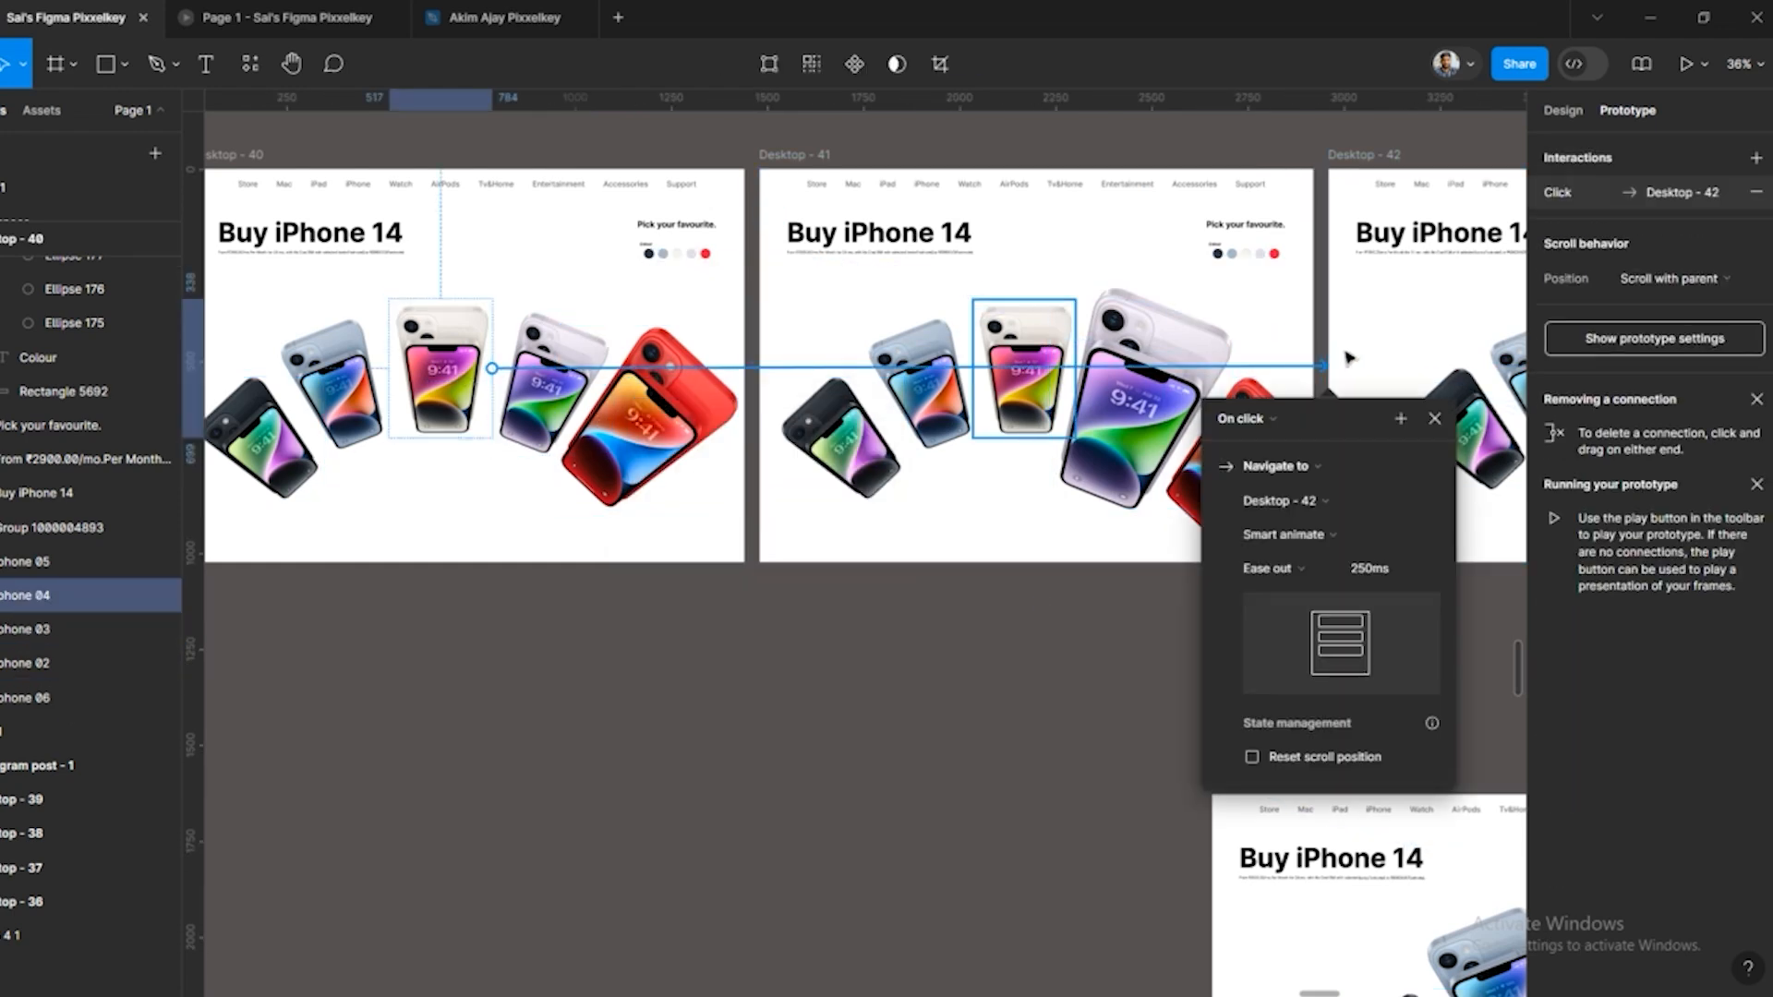
pyautogui.click(1297, 148)
# Test the running prototype by switching repeatedly between the black, blue, white, purple and red colour swatches
pyautogui.click(286, 16)
pyautogui.click(832, 558)
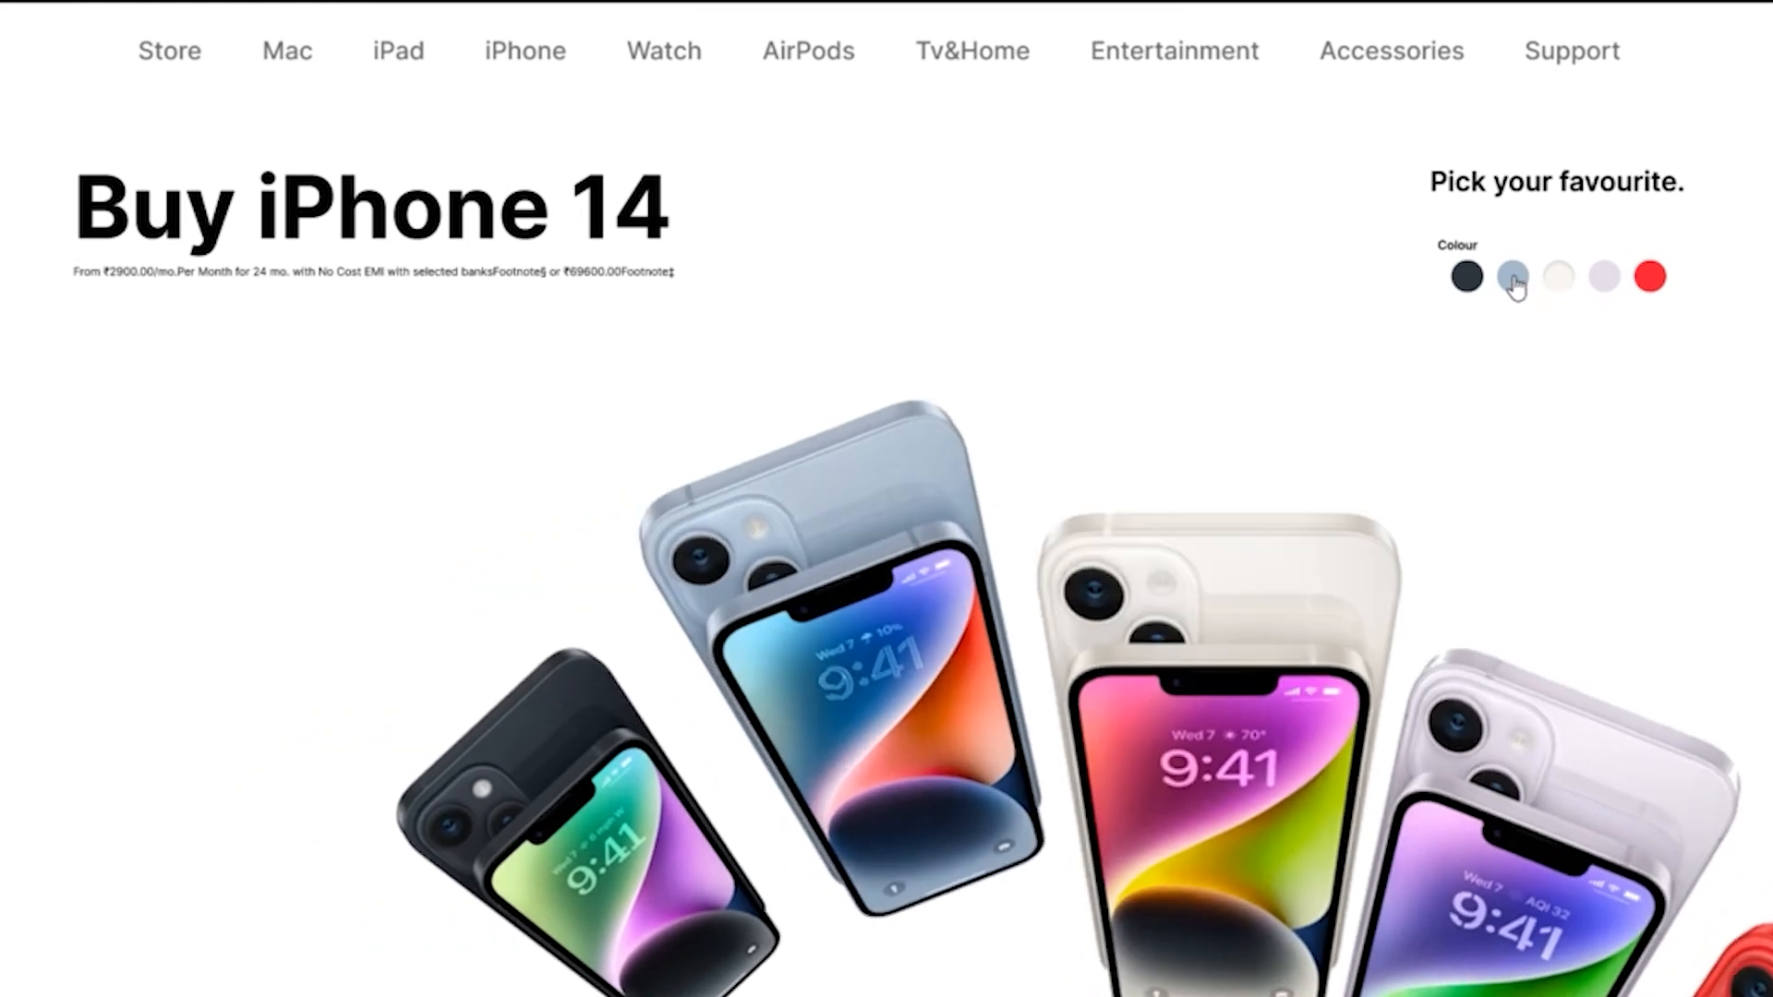
pyautogui.click(1463, 282)
pyautogui.click(1509, 289)
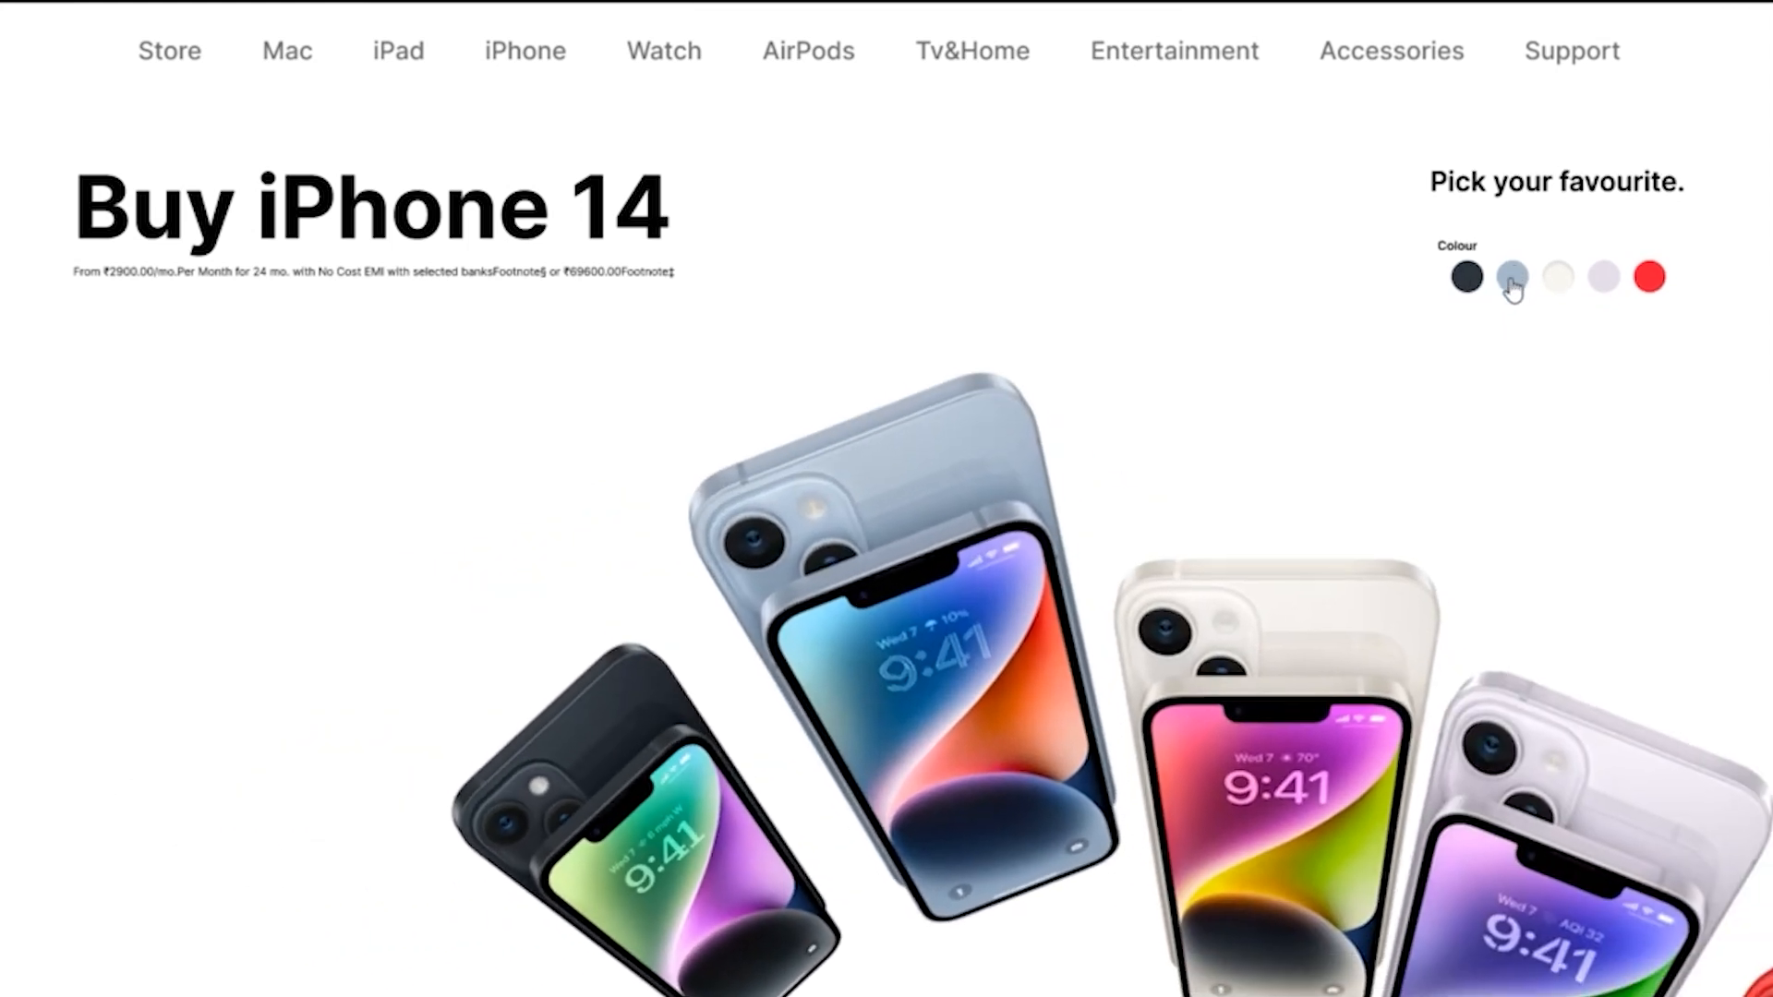
pyautogui.click(1554, 282)
pyautogui.click(1606, 279)
pyautogui.click(1650, 281)
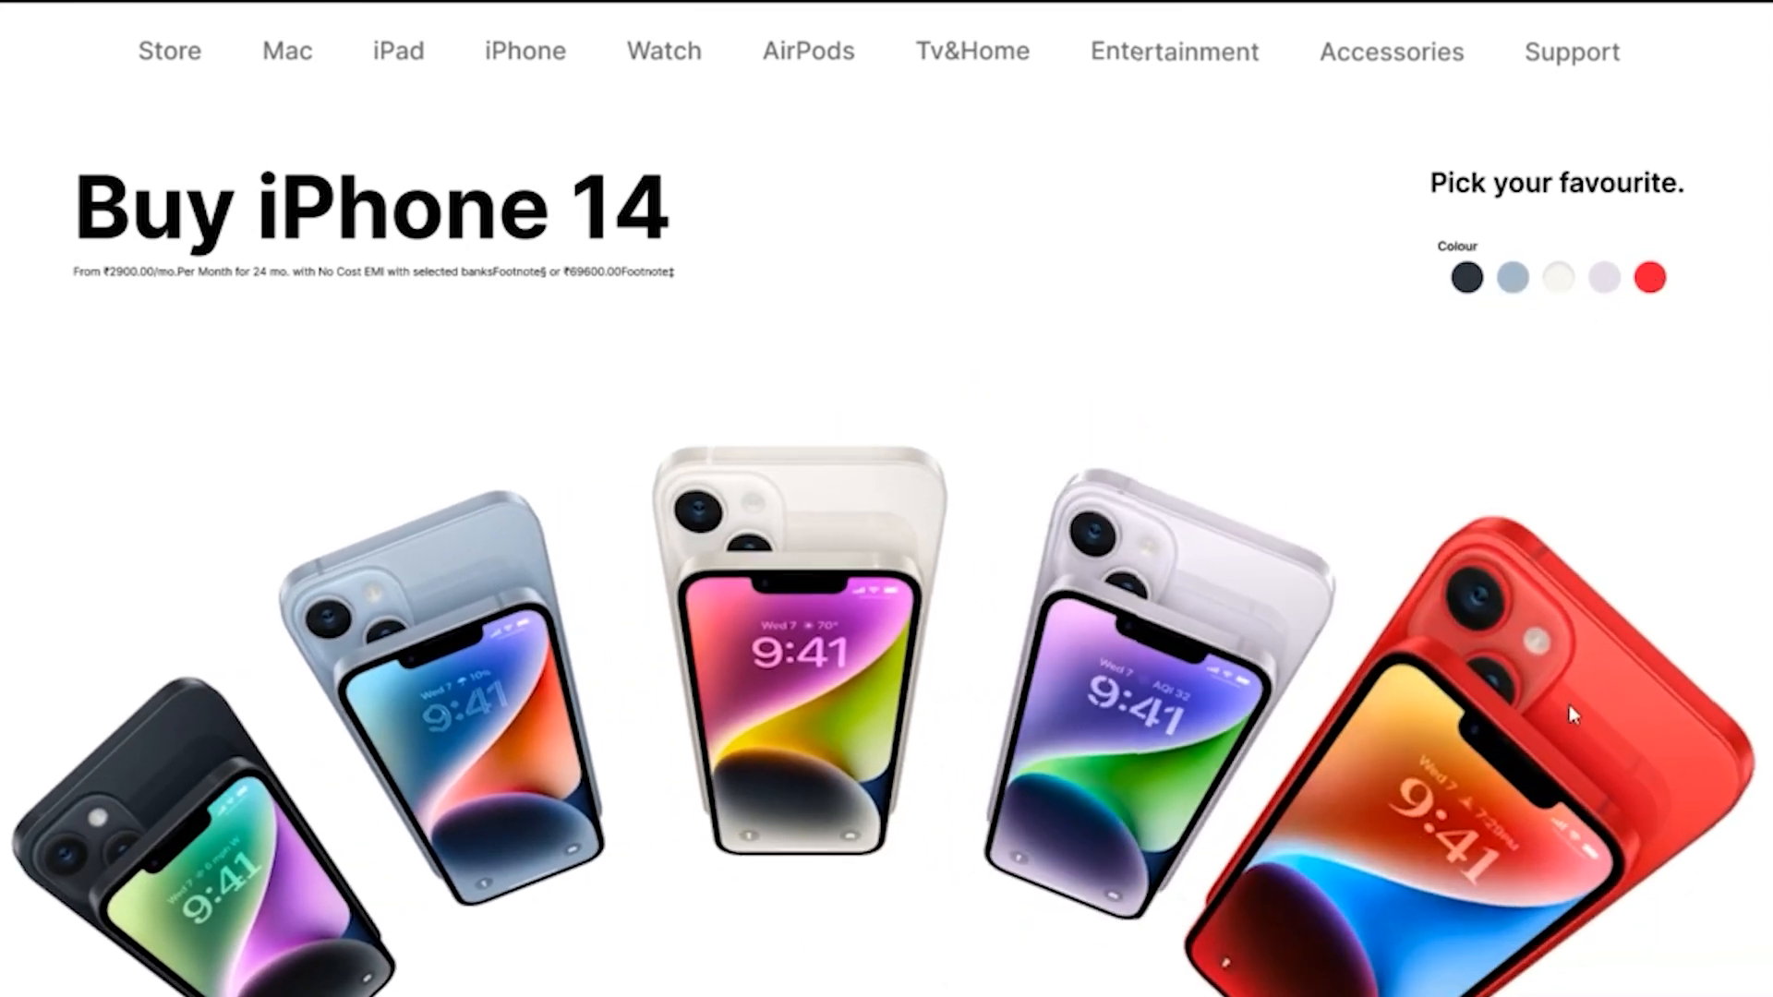
pyautogui.click(1466, 277)
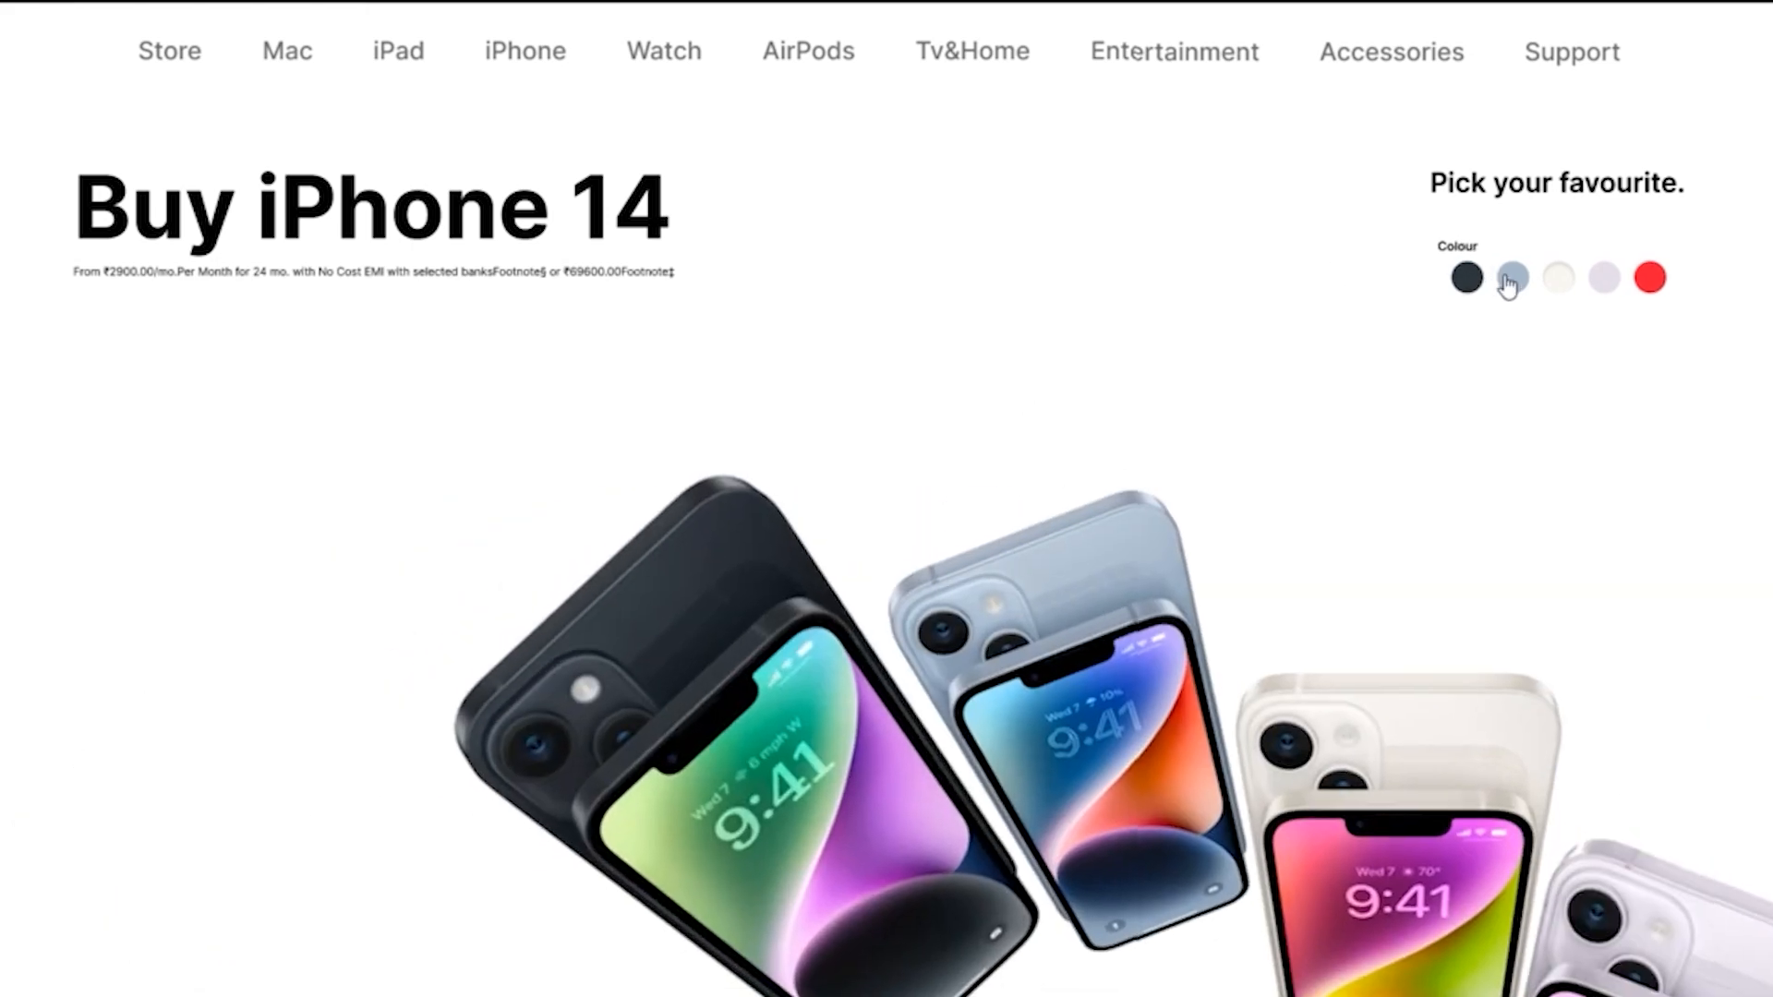
pyautogui.click(1511, 279)
pyautogui.click(1556, 282)
pyautogui.click(1605, 280)
pyautogui.click(1604, 280)
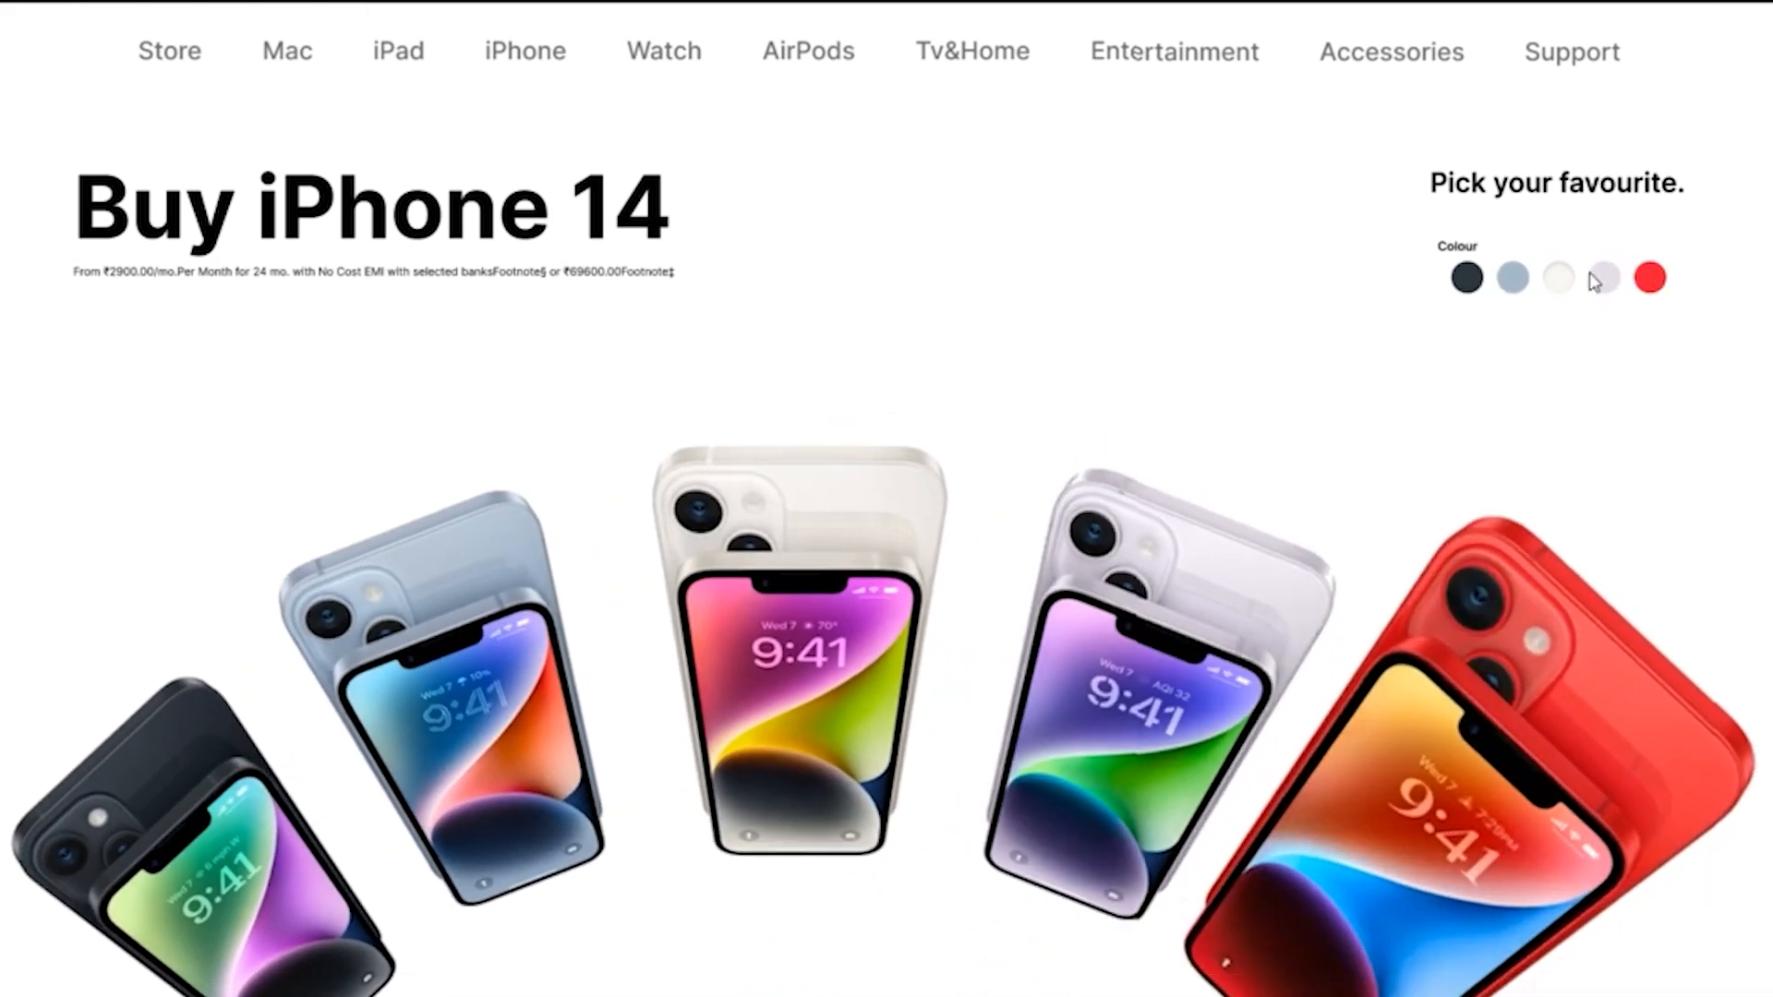